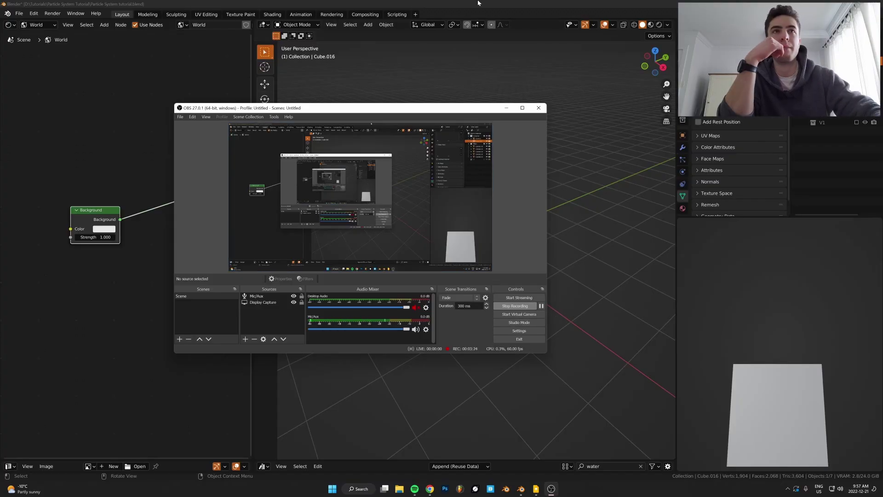
left_click(514, 3)
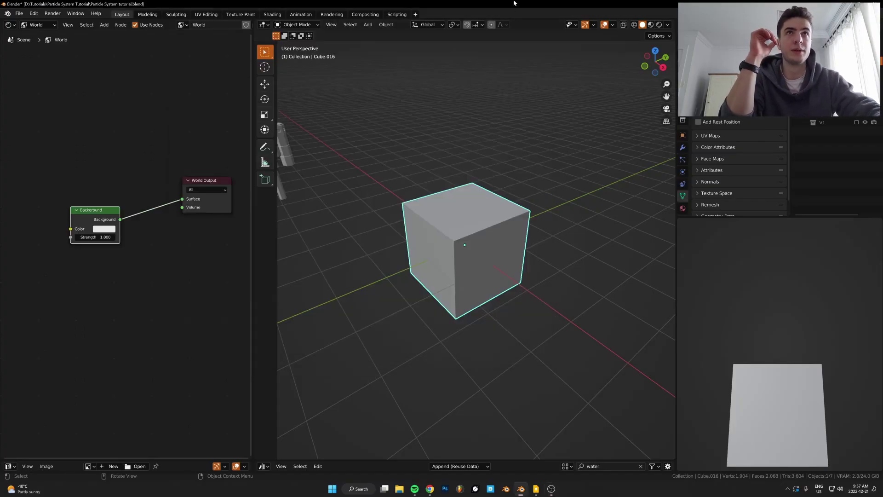
scroll(492, 225, "down", 3)
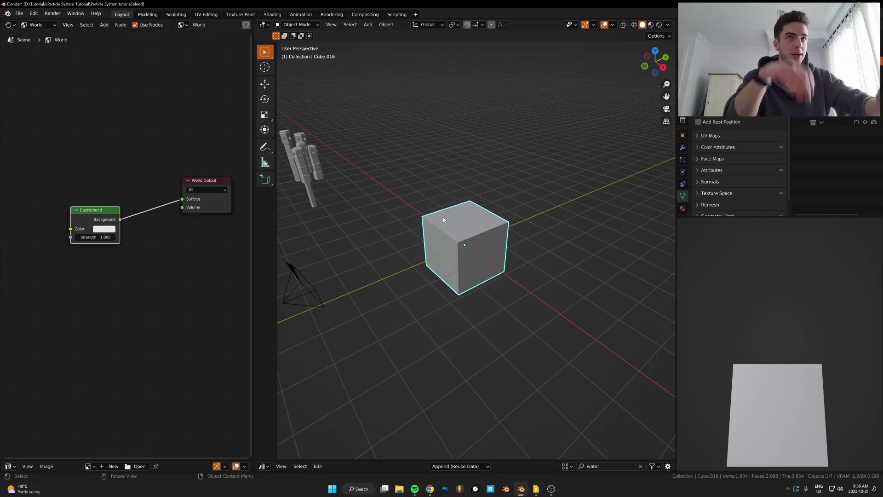
scroll(466, 216, "up", 3)
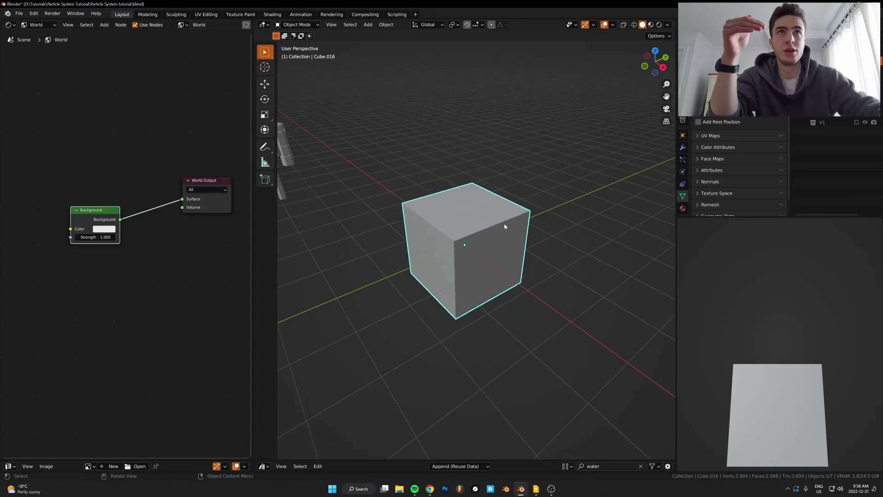
middle_click_drag(505, 226, 467, 217)
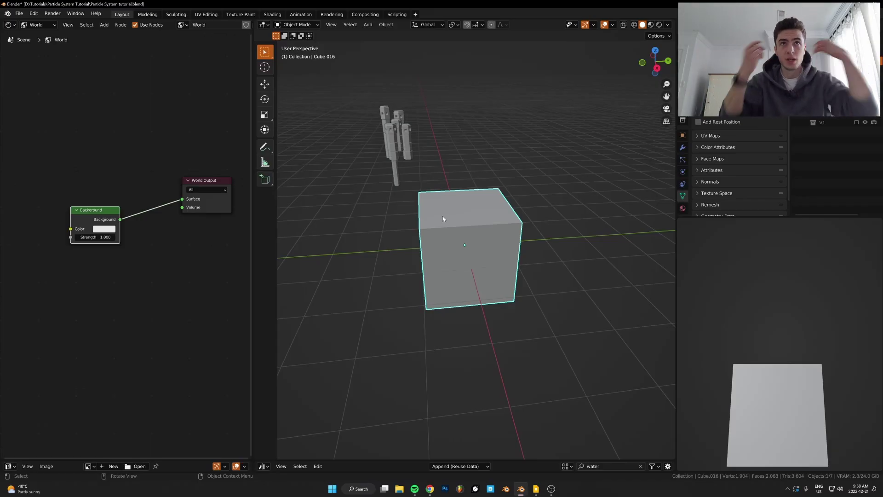
scroll(436, 217, "down", 1)
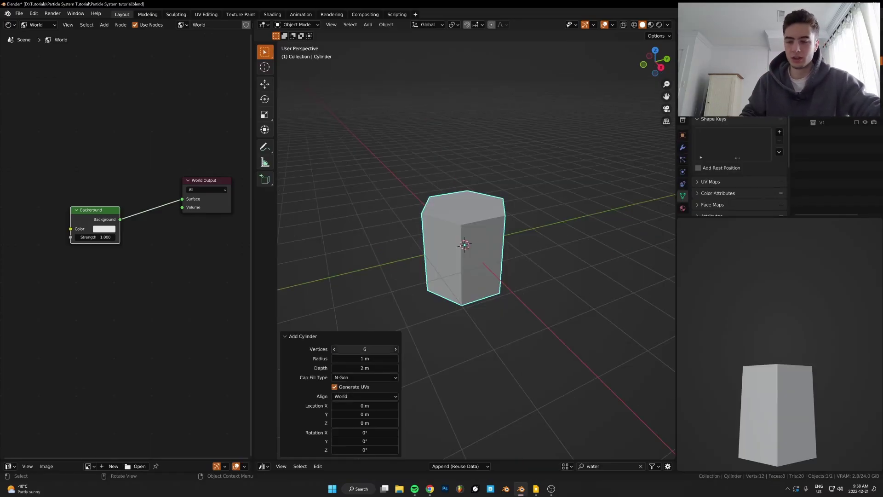
Try the new cylinder with 32 vertices and with 8 vertices
left_click(368, 348)
type("32")
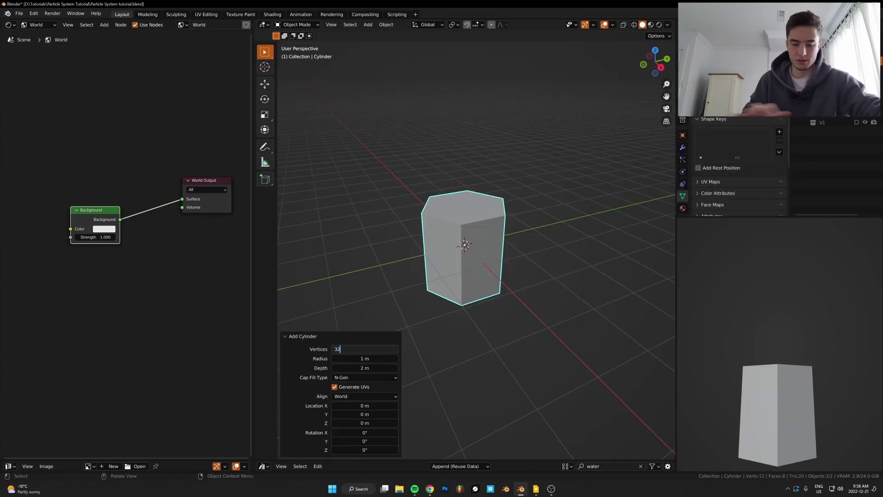
key("Return")
scroll(426, 258, "up", 2)
middle_click_drag(416, 282, 413, 293)
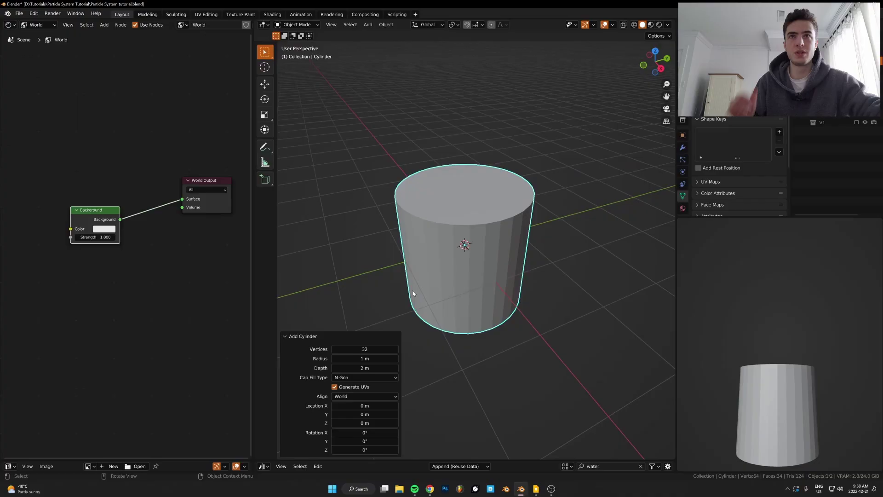
double_click(375, 350)
type("8")
key("Return")
Set the new cylinder's vertex count to 6 for a hexagonal base shape
left_click(376, 347)
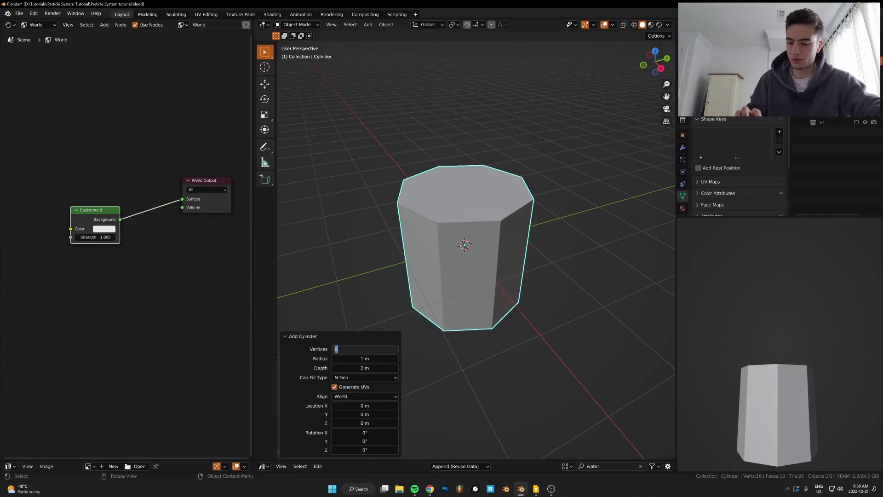
type("6")
key("Return")
middle_click_drag(426, 241, 466, 261)
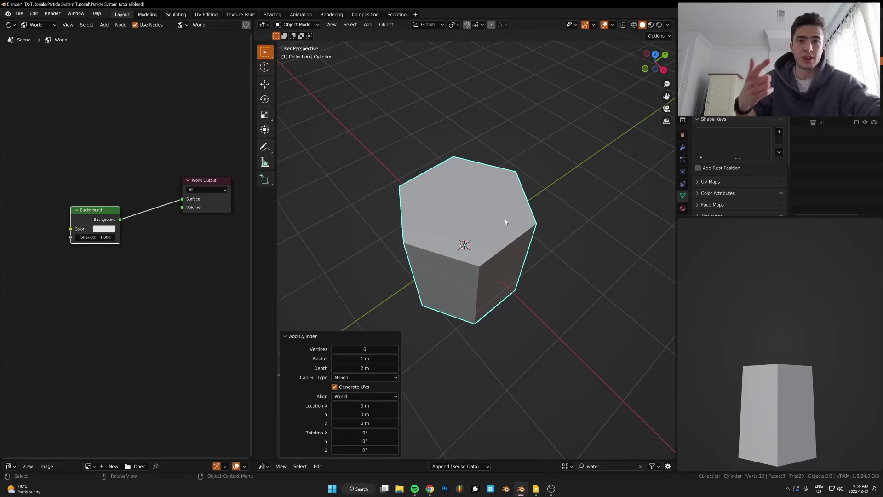
Scale the hexagonal cylinder to about 0.3 in X and Y, keeping its height, to form a slim column
scroll(494, 238, "down", 3)
middle_click_drag(494, 239, 575, 212)
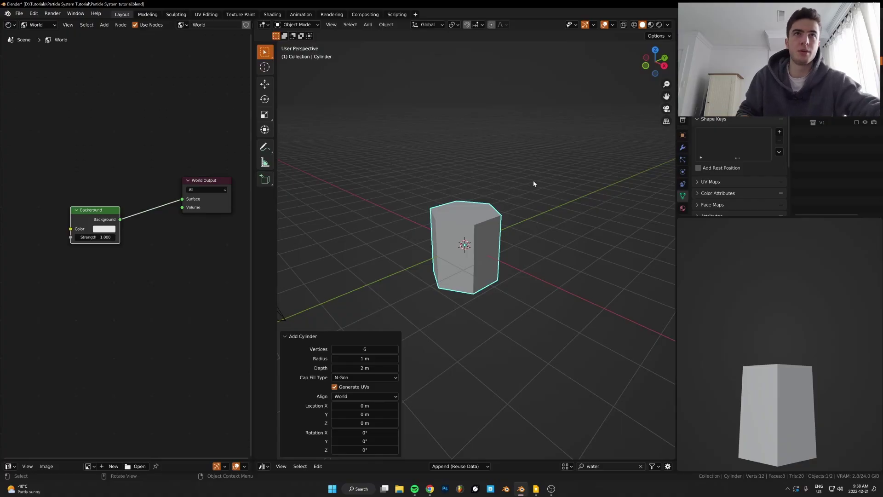
key("s")
key("shift+z")
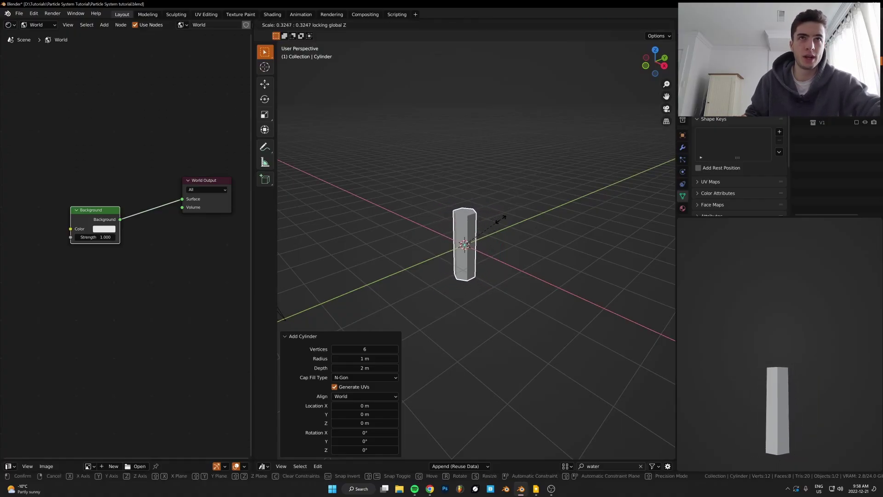
left_click(537, 192)
Add one loop cut around the column, about a quarter of its height below the top
scroll(489, 247, "up", 6)
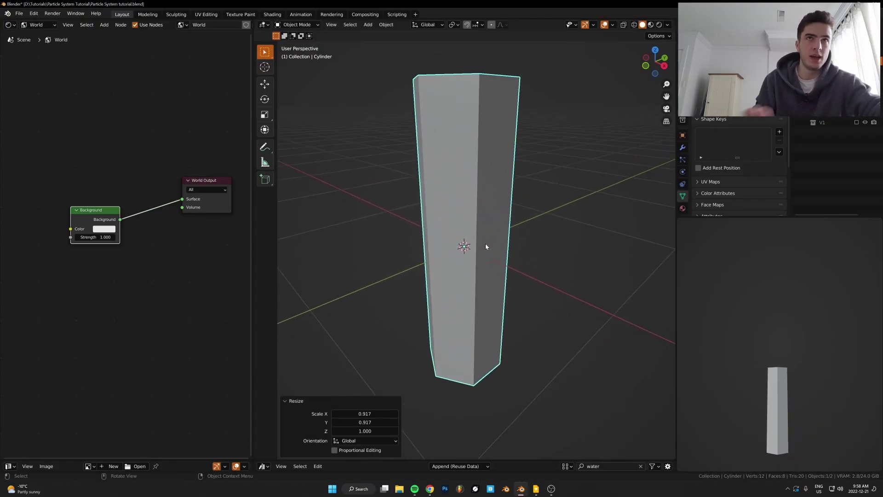
middle_click_drag(485, 244, 482, 249)
scroll(482, 248, "down", 2)
middle_click_drag(491, 192, 487, 234, "shift")
scroll(482, 244, "up", 3)
key("Tab")
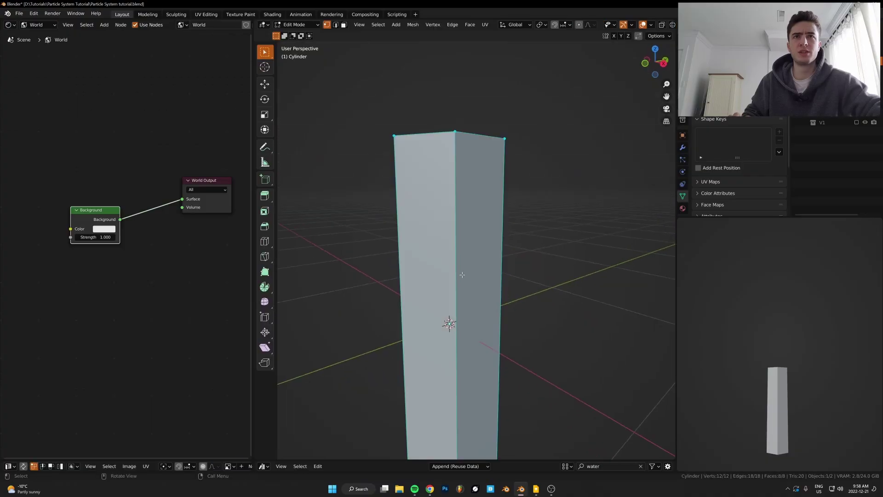
scroll(462, 275, "down", 5)
key("ctrl+r")
left_click(456, 298)
left_click(457, 253)
Extrude the band of side faces above the loop cut and scale it outward in X and Y to form a wider head
key("3")
left_click(463, 222, "alt")
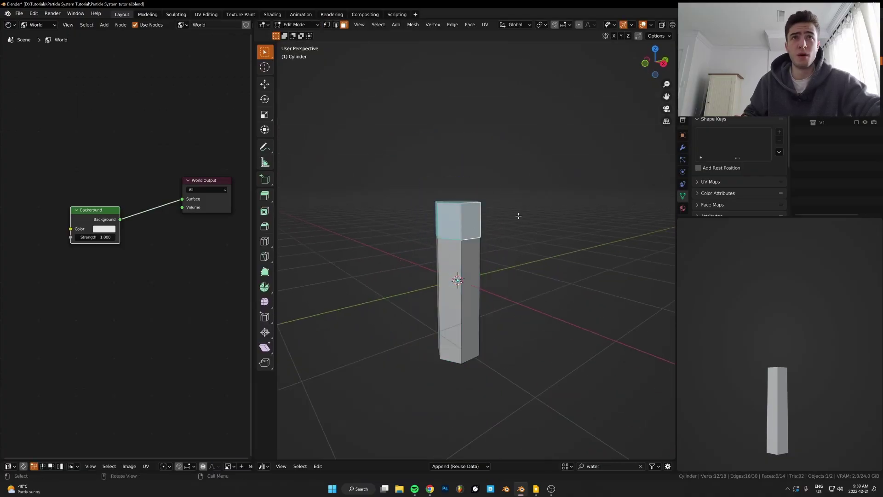
key("e")
key("Escape")
key("s")
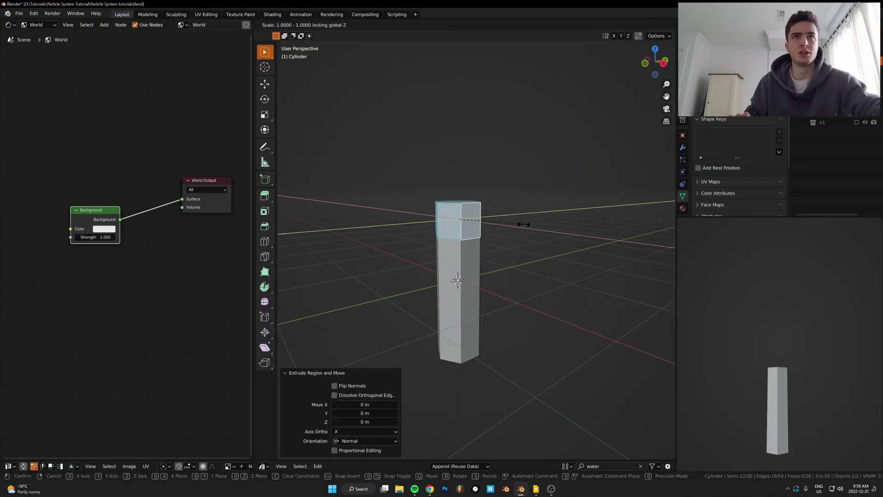
key("shift+z")
left_click(546, 222)
key("s")
key("Escape")
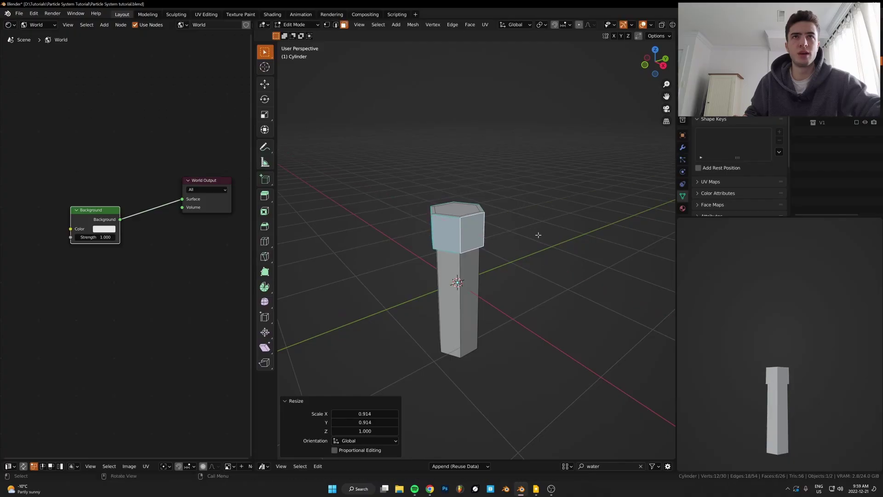
Extrude the top face slightly upward to form a low, narrower cap on the head
key("e")
left_click(478, 250)
middle_click_drag(478, 251, 458, 300)
Add two evenly spaced loop cuts around the shaft below the head and bevel them to a width of about 0.016 m
key("ctrl+r")
scroll(458, 299, "up", 2)
scroll(457, 299, "down", 1)
left_click(458, 300)
right_click(457, 300)
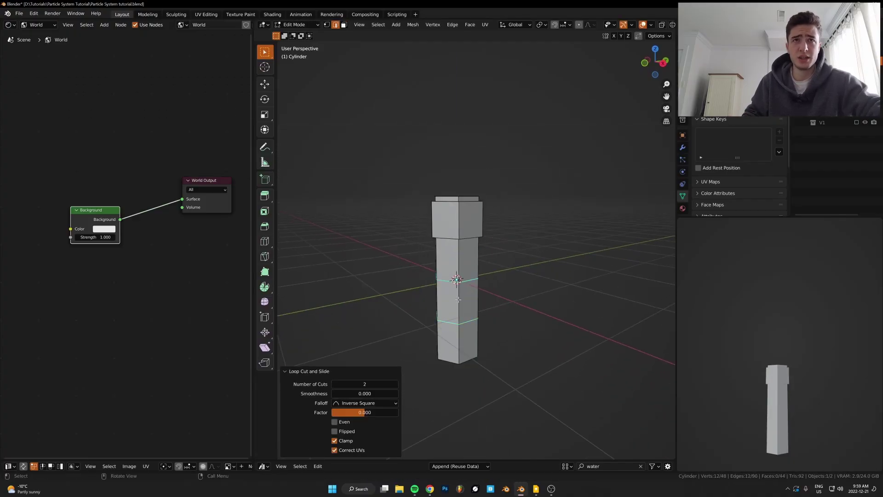
scroll(457, 300, "up", 2)
key("ctrl+b")
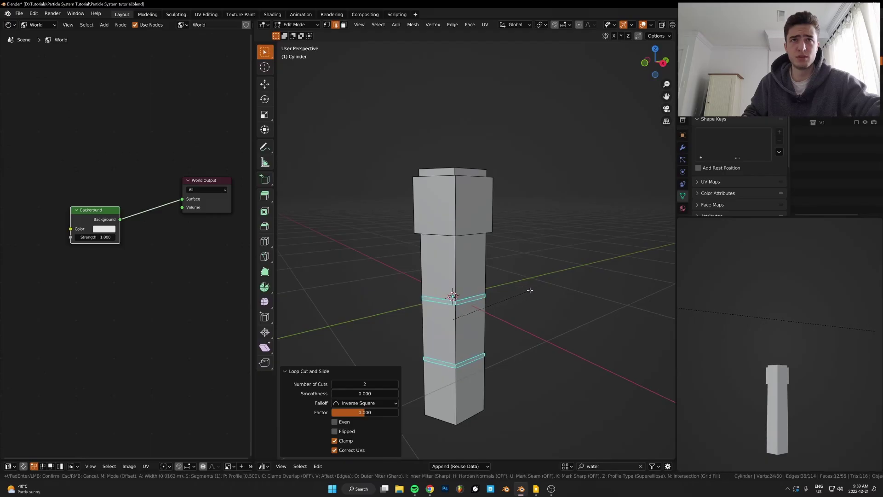
left_click(530, 288)
Extrude the two narrow beveled bands inward along their normals to form grooves around the shaft
key("alt+e")
left_click(529, 290)
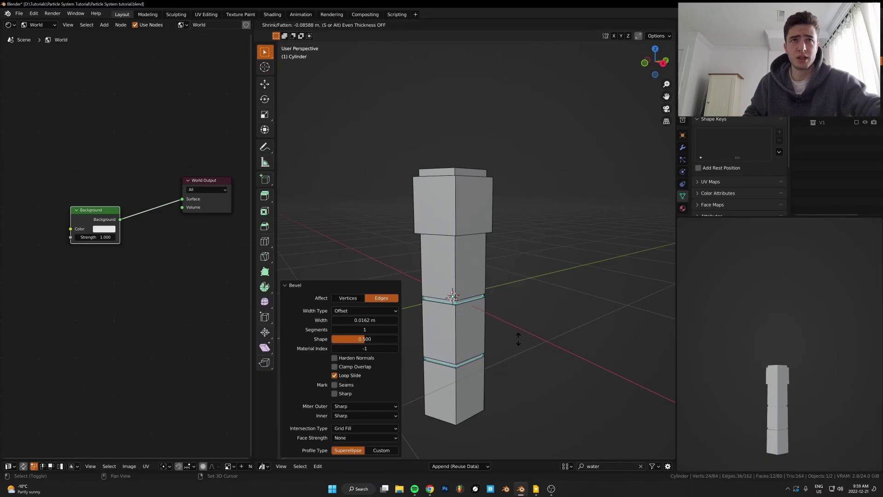
left_click(514, 322)
key("Tab")
middle_click_drag(464, 260, 480, 299, "shift")
scroll(480, 299, "down", 2)
Select the ring of side faces on the head and inset each face individually by about 0.12 m
key("Tab")
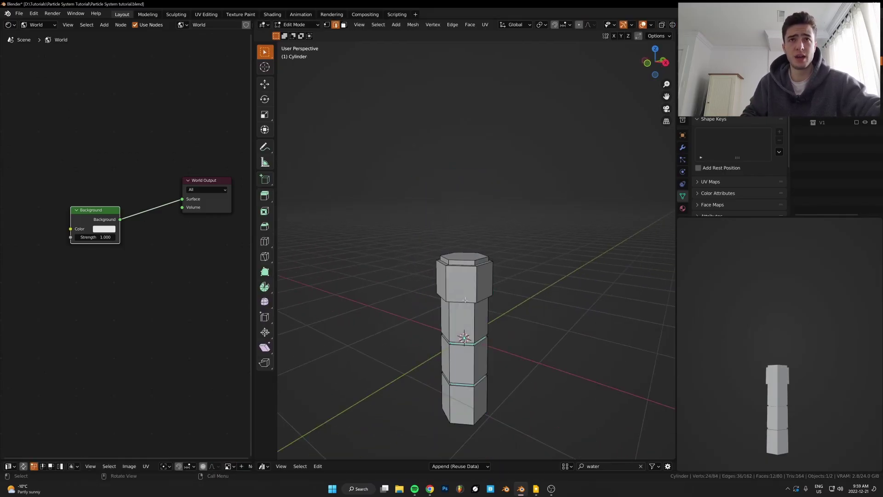
key("3")
left_click(478, 281, "alt")
key("i")
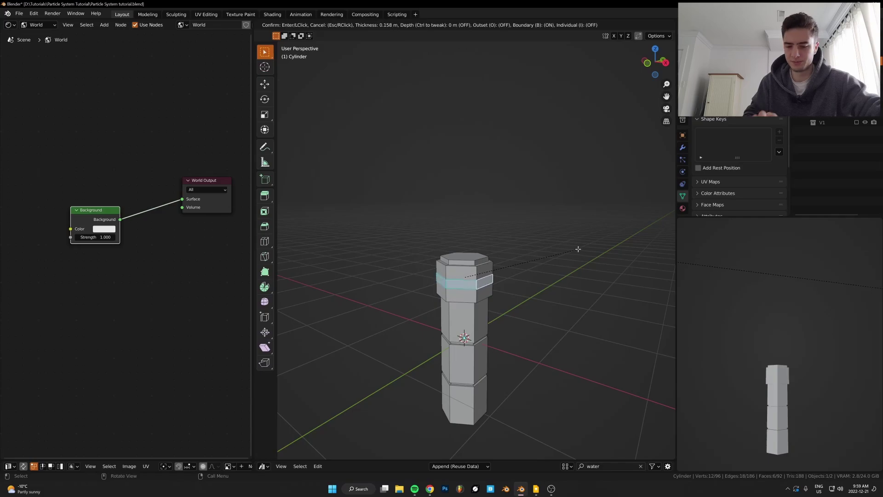
key("Escape")
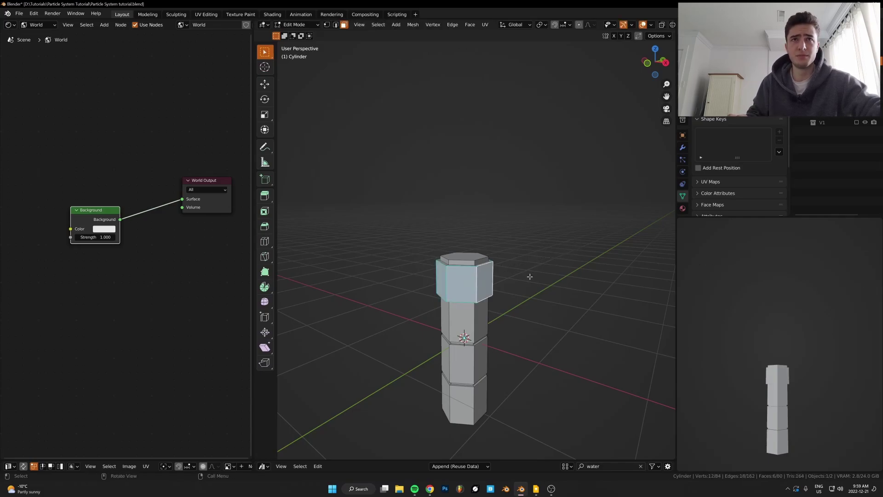
key("Tab")
key("Tab")
key("i")
key("i")
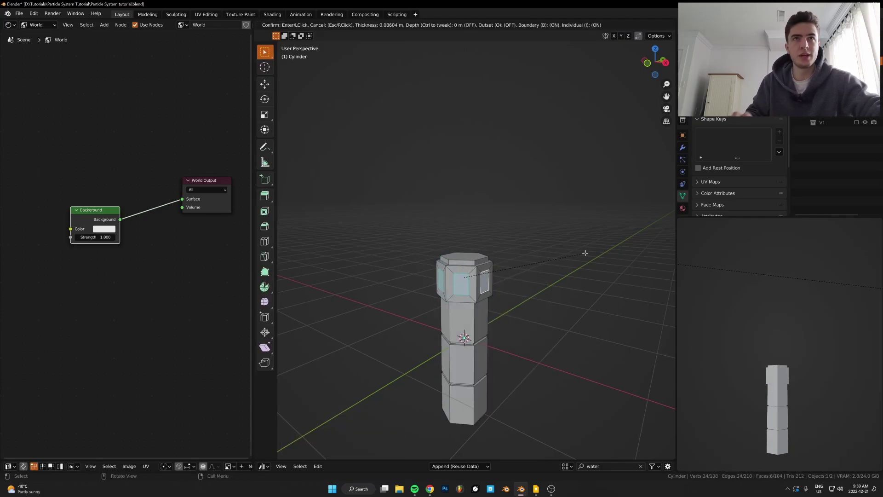
left_click(586, 251)
Extrude the inset faces inward along their normals and delete the recessed faces to make window openings
key("alt+e")
left_click(583, 254)
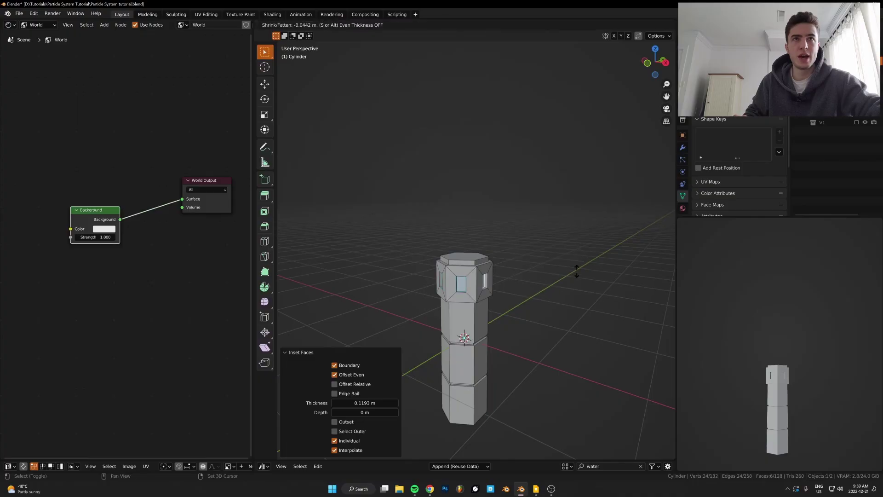
left_click(572, 294)
key("x")
left_click(552, 312)
scroll(529, 295, "up", 3)
key("Tab")
scroll(520, 278, "down", 4)
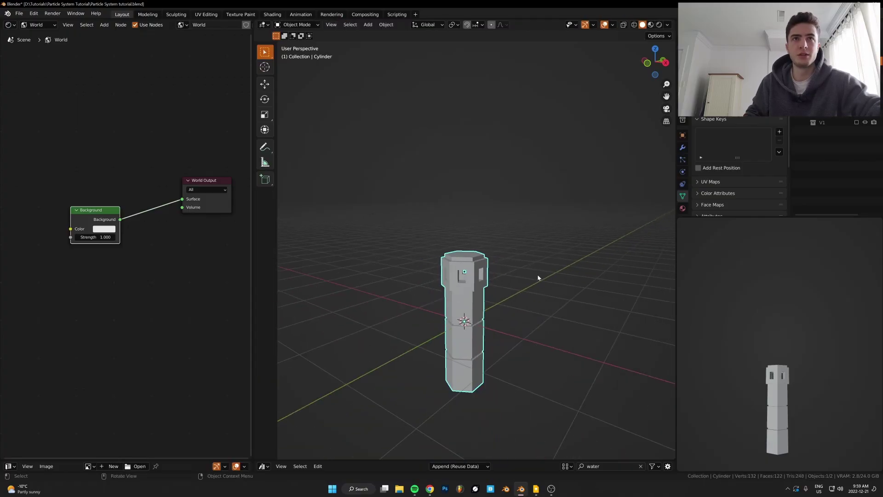
Select the upper vertices of the head in X-ray mode and lower them along Z to shorten the windows
key("Tab")
key("alt+z")
middle_click_drag(538, 276, 556, 226)
left_click_drag(547, 216, 422, 270)
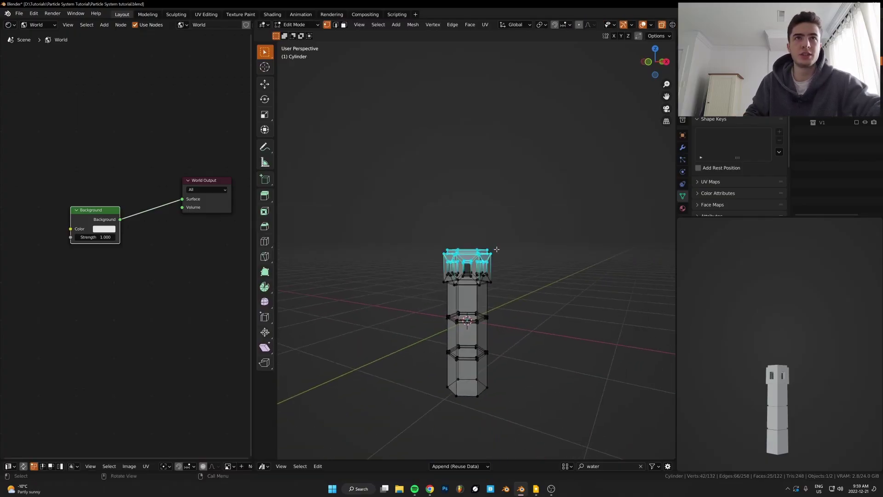
key("g")
key("z")
left_click(490, 289)
key("alt+z")
key("Tab")
Readjust the height of the selected upper head vertices along Z
middle_click_drag(504, 296, 392, 282)
key("Tab")
key("g")
key("z")
left_click(489, 286)
key("Tab")
Switch the 3D viewport to rendered shading and frame the selected tower
key("z")
left_click(385, 199)
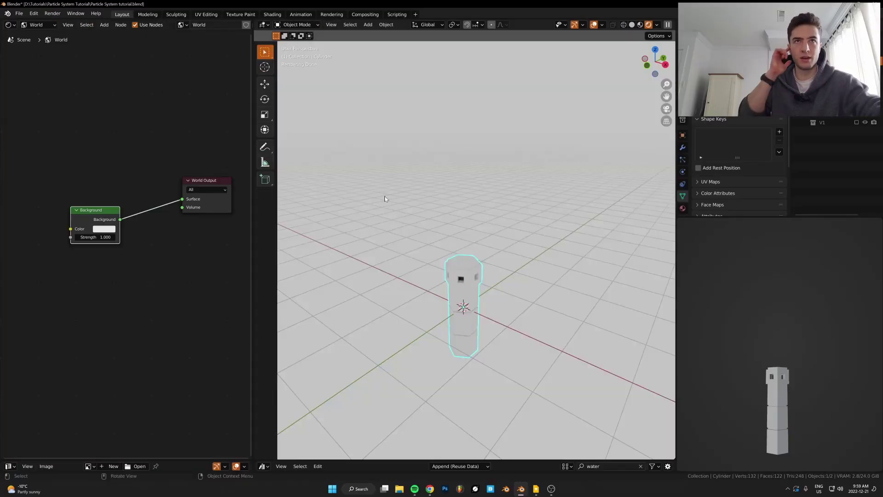
scroll(473, 294, "up", 4)
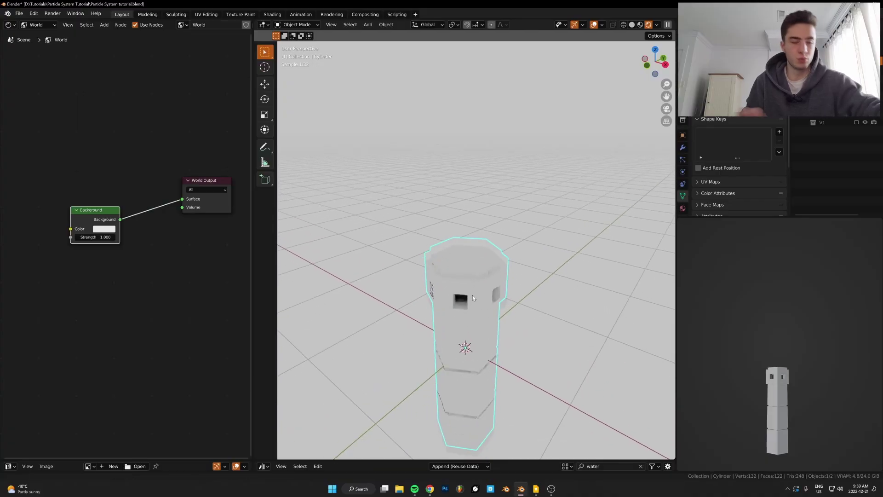
key("KP_Decimal")
Set the shader editor to object shading and create a new material for the tower
left_click(46, 24)
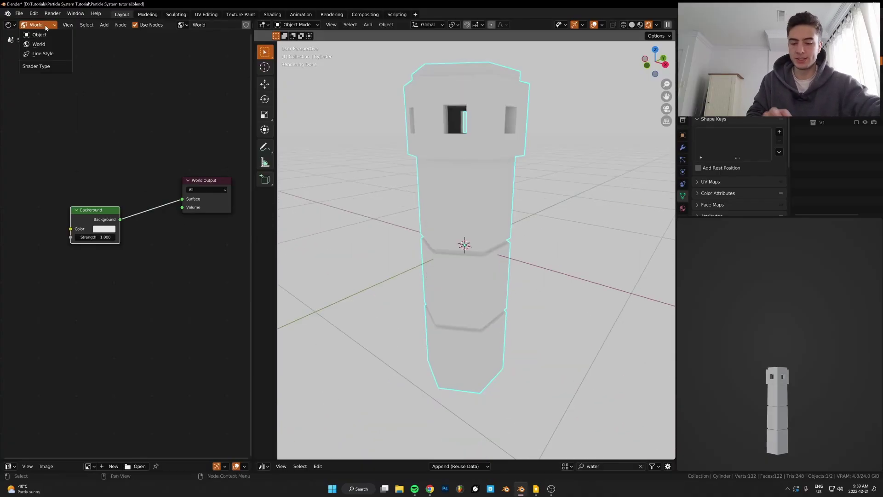
left_click(40, 35)
left_click(216, 24)
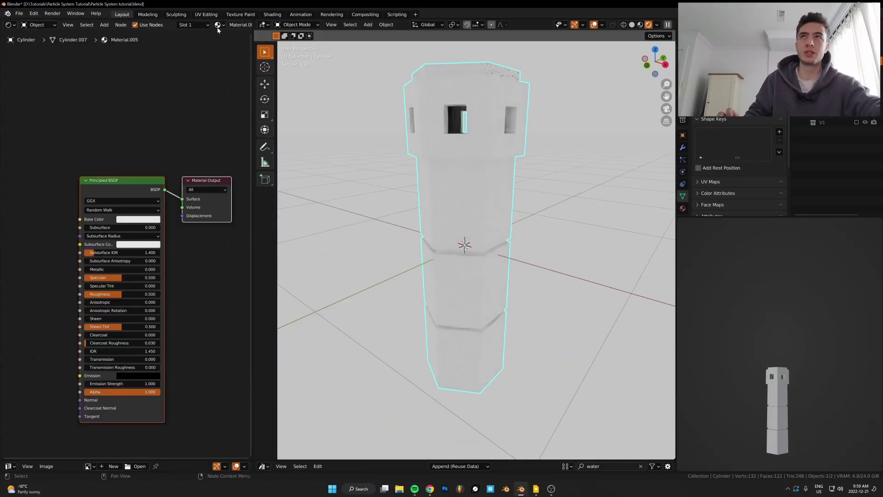
Switch to File Explorer and open the Textures.com folder inside Textures
left_click(395, 492)
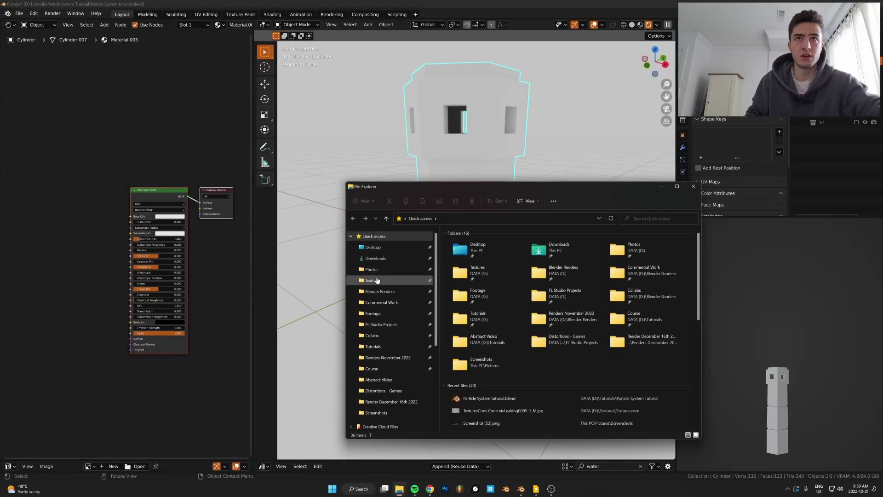
left_click(374, 280)
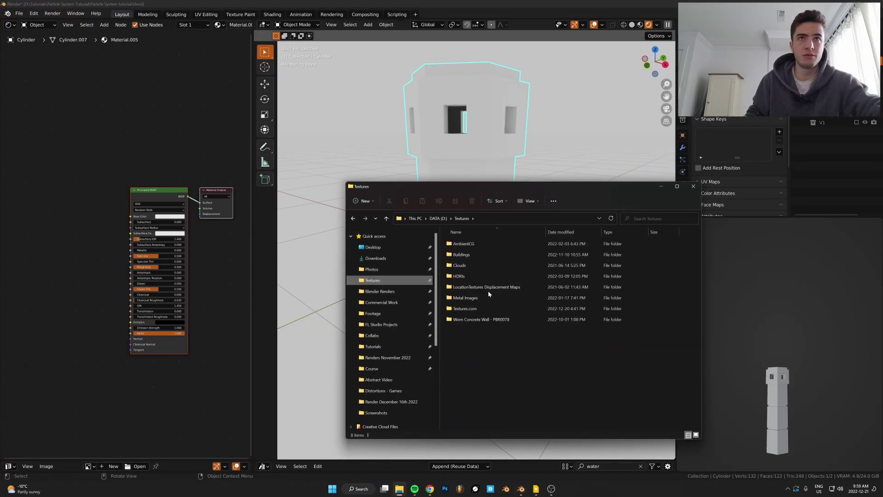
double_click(472, 309)
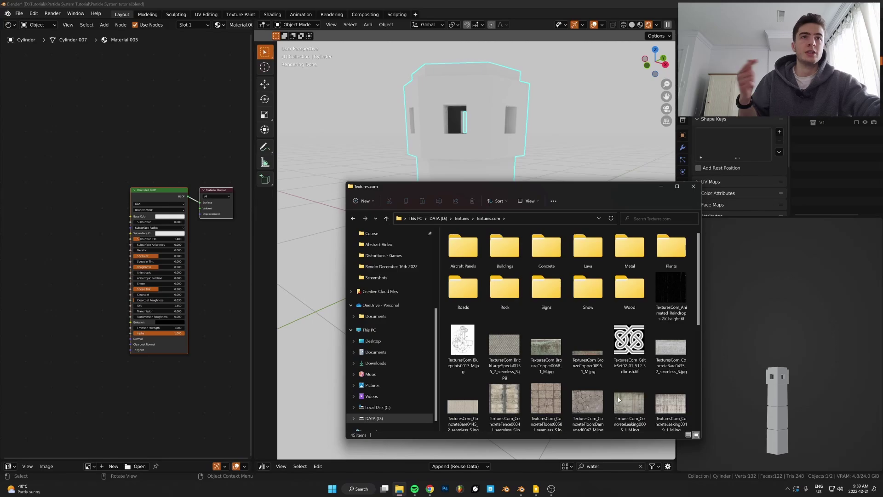
Preview the leaking concrete texture and the next concrete images in the folder
double_click(620, 398)
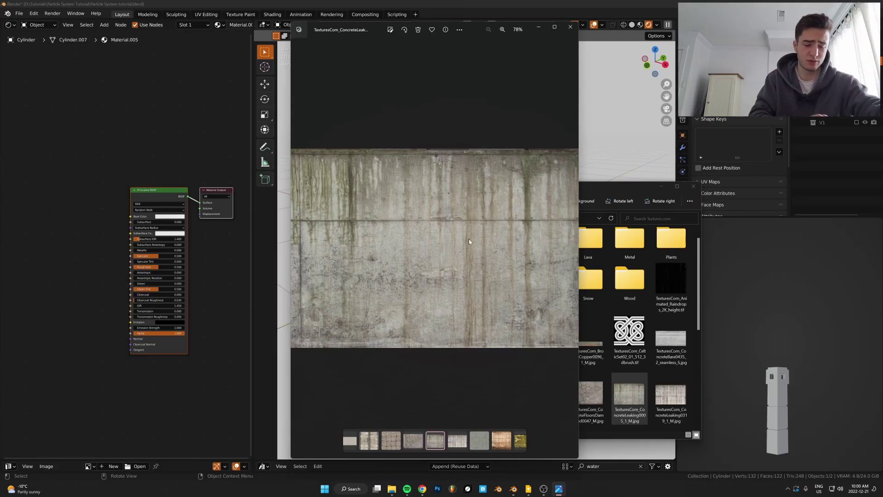
key("Right")
key("Right")
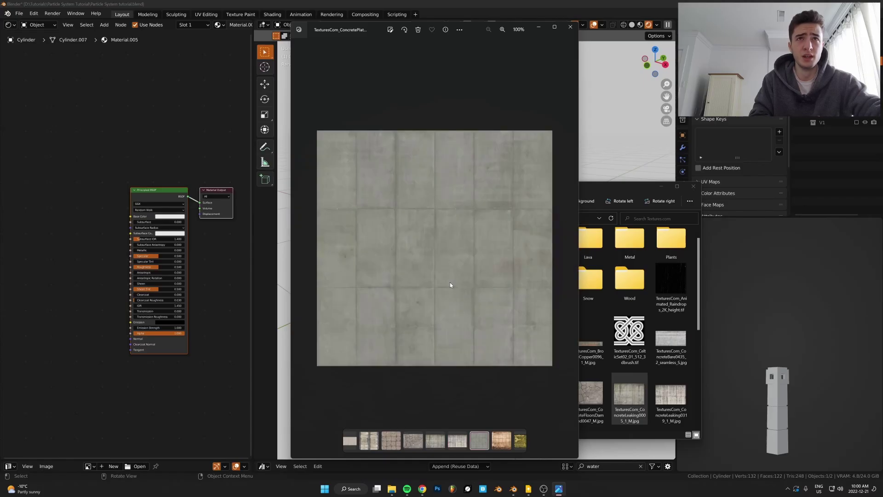
Close the texture preview and connect the TexturesCom_ConcreteLeaking0005_1_M.jpg image to the Base Color of the tower's material
key("Left")
scroll(403, 236, "up", 1)
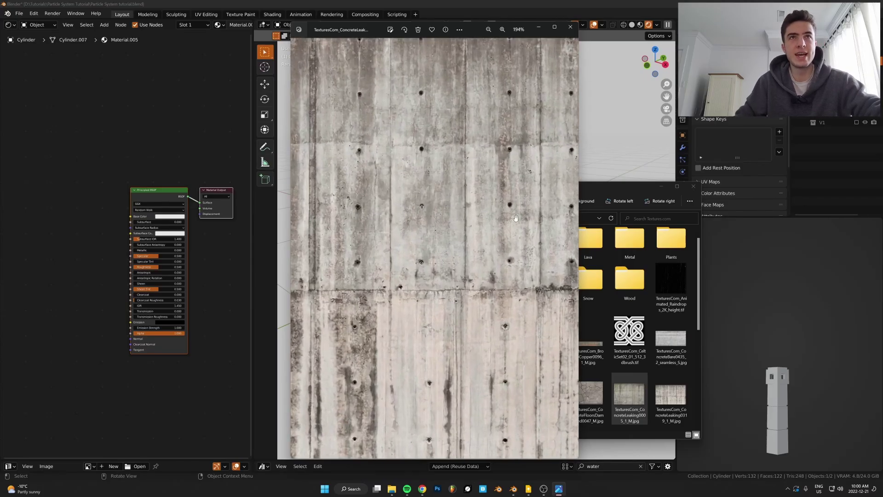
left_click_drag(515, 218, 442, 239)
scroll(424, 273, "down", 5)
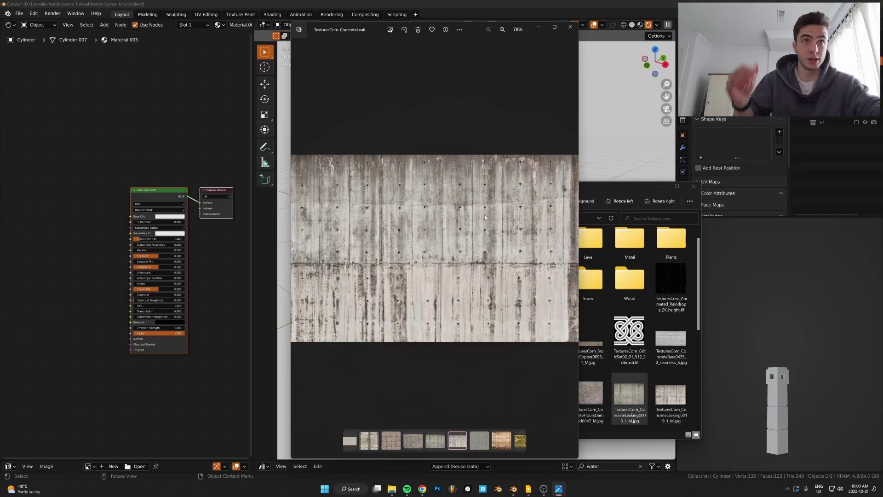
left_click(568, 29)
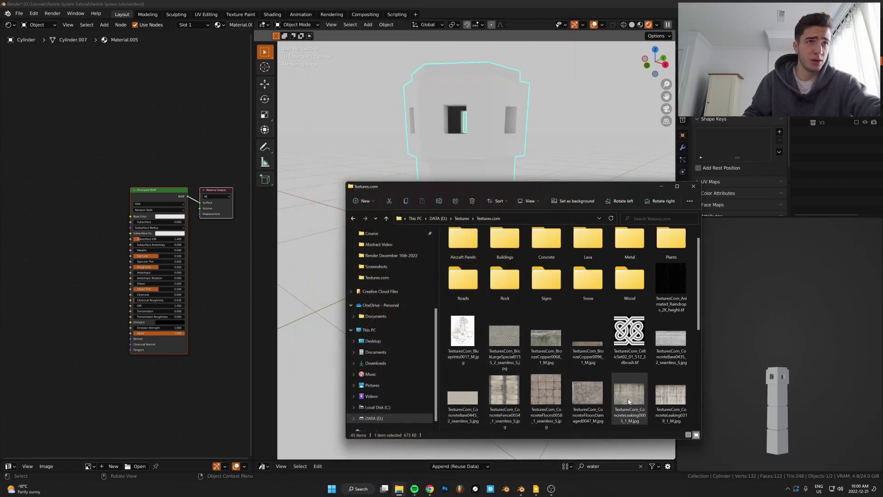
left_click_drag(629, 396, 132, 206)
left_click(45, 249)
left_click_drag(67, 253, 61, 221)
Apply the tower's scale and unwrap its whole mesh with Cube Projection
scroll(479, 242, "down", 4)
key("ctrl+a")
key("s")
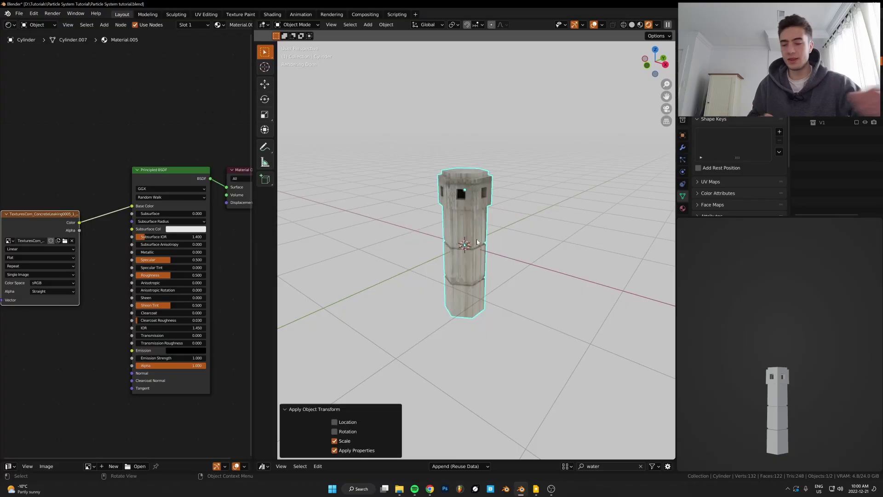
key("Tab")
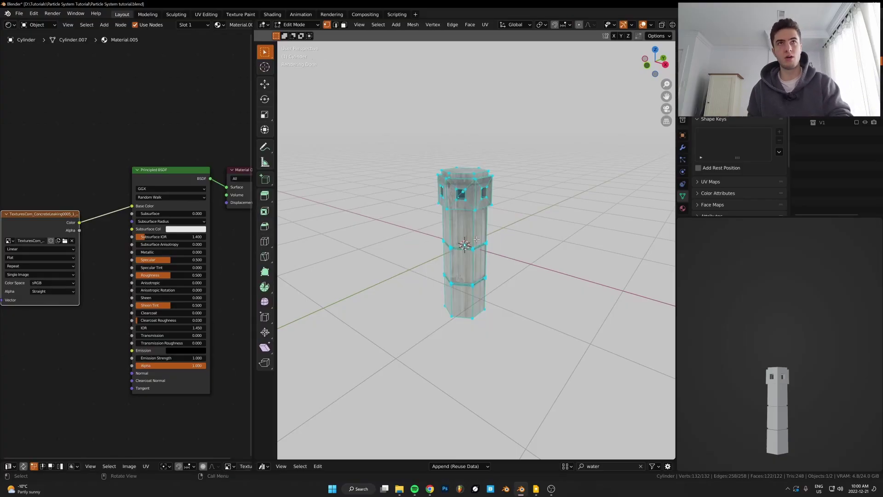
key("u")
left_click(476, 239)
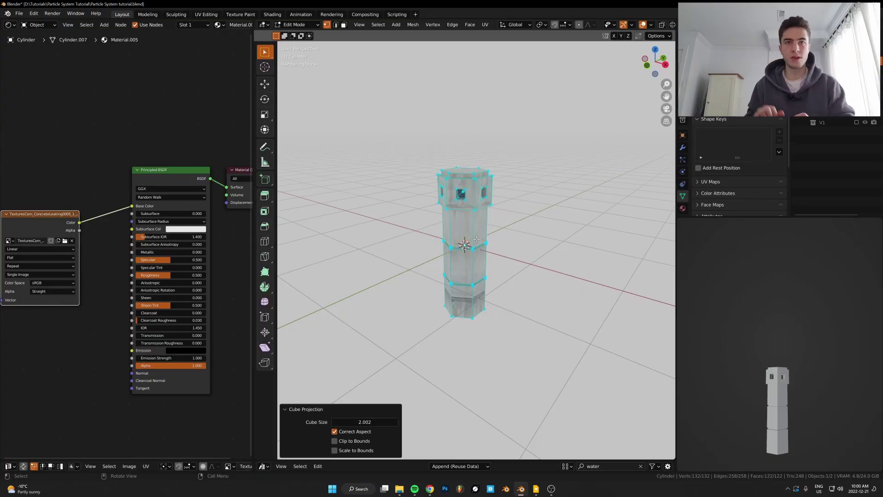
scroll(462, 202, "up", 5)
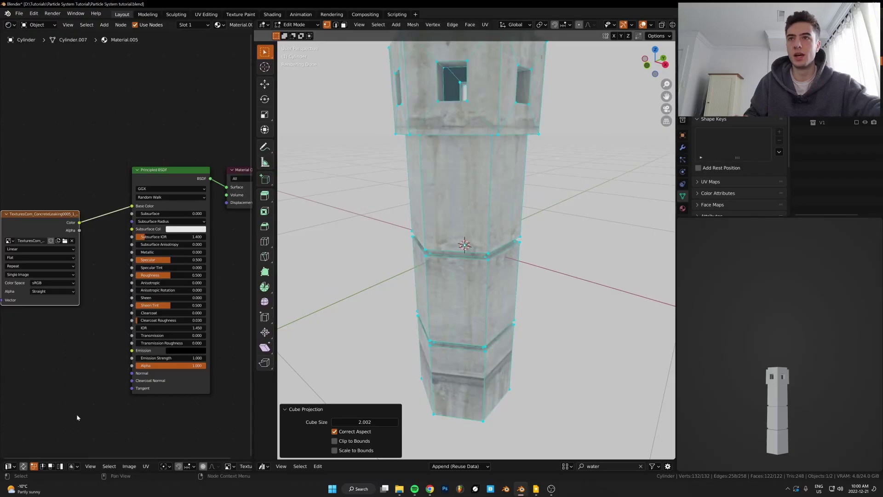
Enlarge the UV editor area and reposition all of the tower's UVs over the middle of the concrete image
left_click_drag(56, 460, 74, 305)
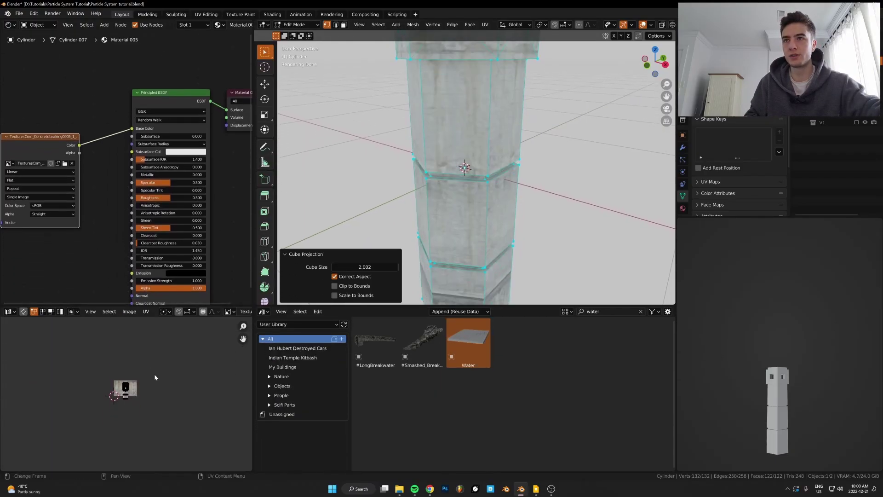
scroll(158, 386, "up", 10)
scroll(142, 390, "down", 3)
key("a")
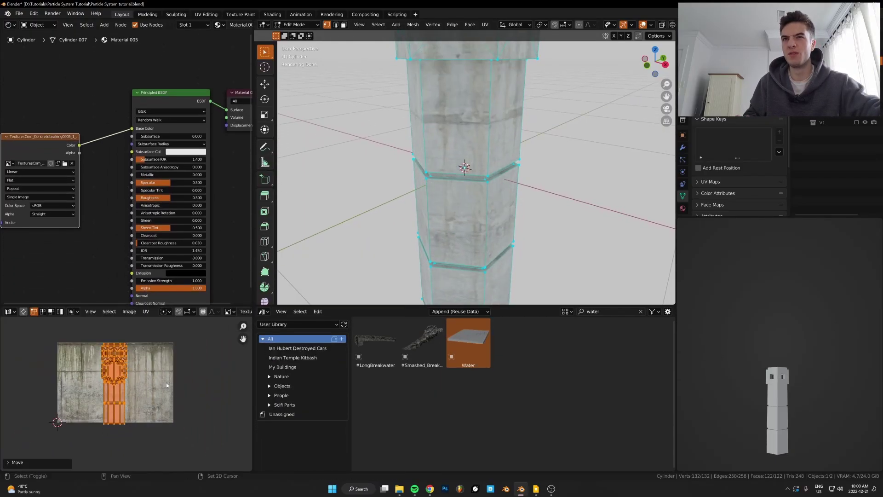
key("Tab")
scroll(533, 175, "down", 5)
middle_click_drag(533, 178, 467, 176)
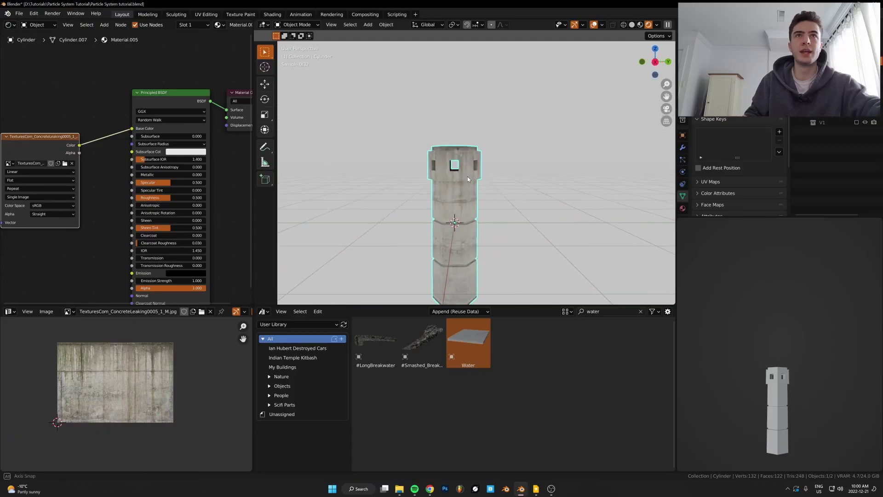
Select the ring of faces just below the tower's head, enlarge its UVs and place them over the upper concrete image
key("Tab")
key("s")
right_click(198, 366)
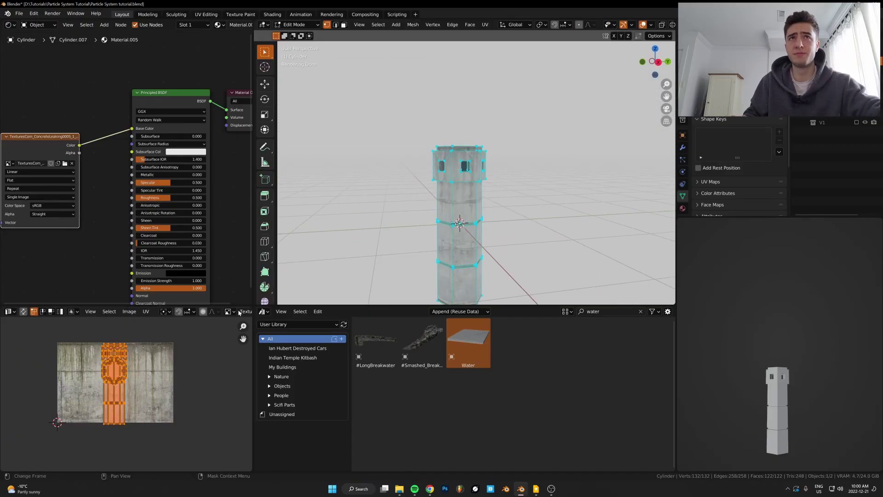
key("3")
left_click(453, 201, "alt")
key("g")
left_click(109, 363)
key("s")
left_click(173, 367)
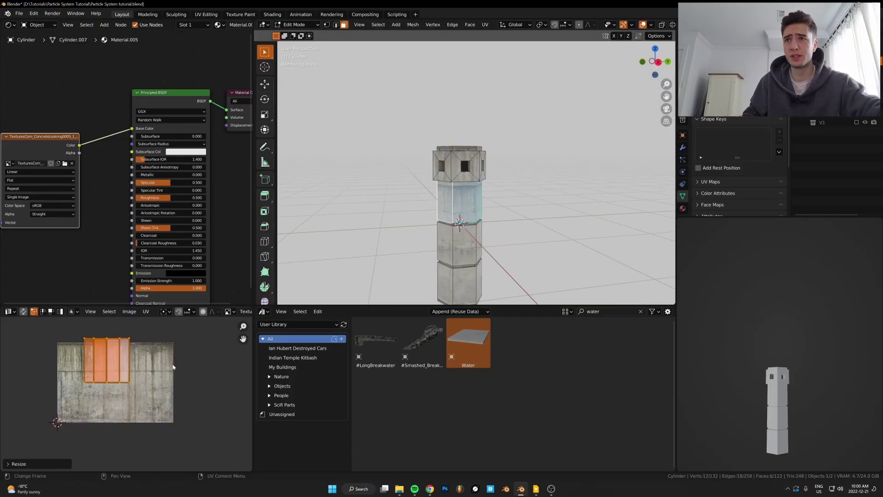
key("g")
left_click(173, 372)
Select the middle shaft segment's ring of faces, enlarge its UVs and move them over the stained upper part of the image
left_click(436, 238, "alt")
key("s")
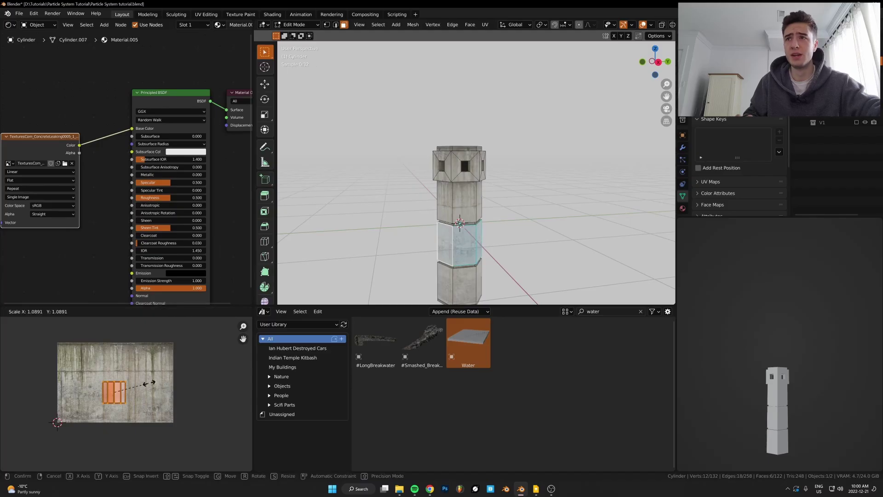
left_click(164, 378)
key("g")
left_click(199, 342)
key("g")
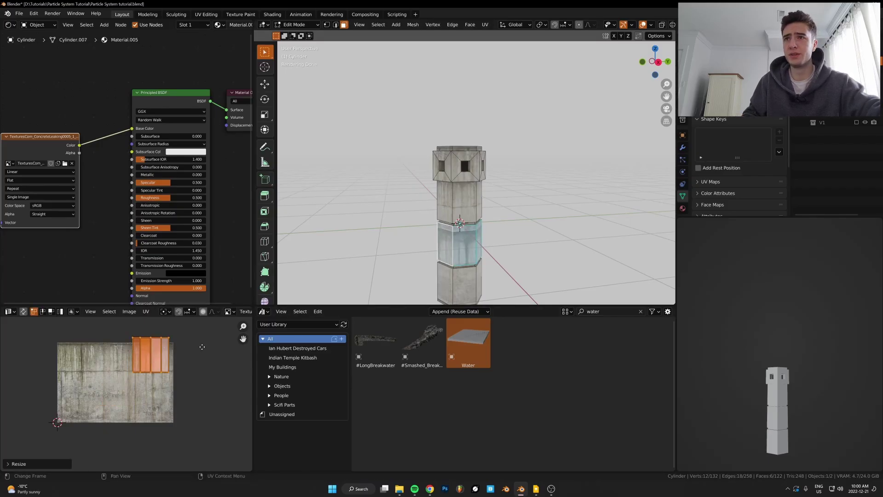
left_click(161, 352)
Move the lowest shaft segment's UVs onto the stained upper part of the concrete image and leave mesh editing
left_click(433, 289, "alt")
key("g")
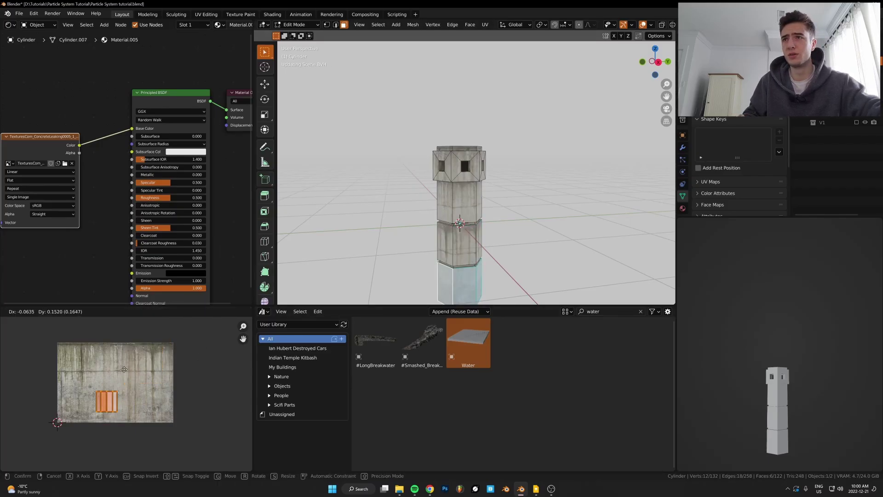
left_click(170, 350)
key("Tab")
scroll(497, 239, "down", 3)
left_click(494, 239)
Reselect the tower and switch the 3D viewport to material preview shading
middle_click_drag(495, 239, 509, 238)
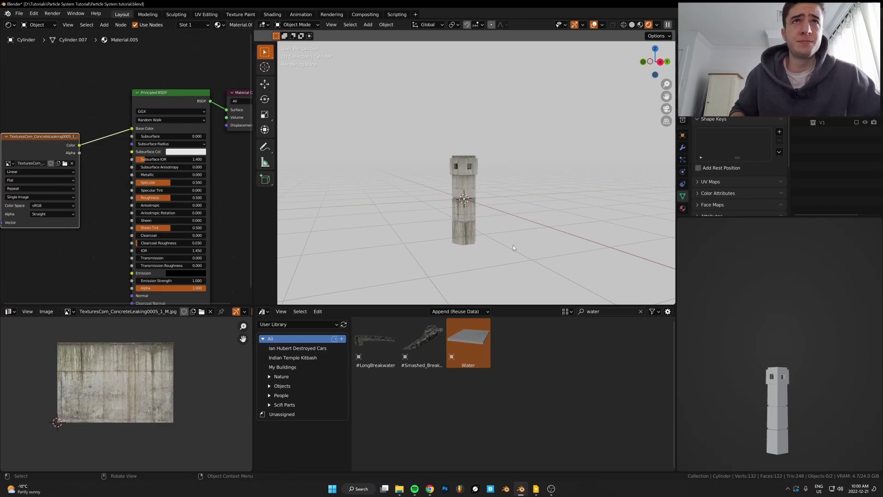
scroll(513, 245, "up", 3)
left_click(478, 224)
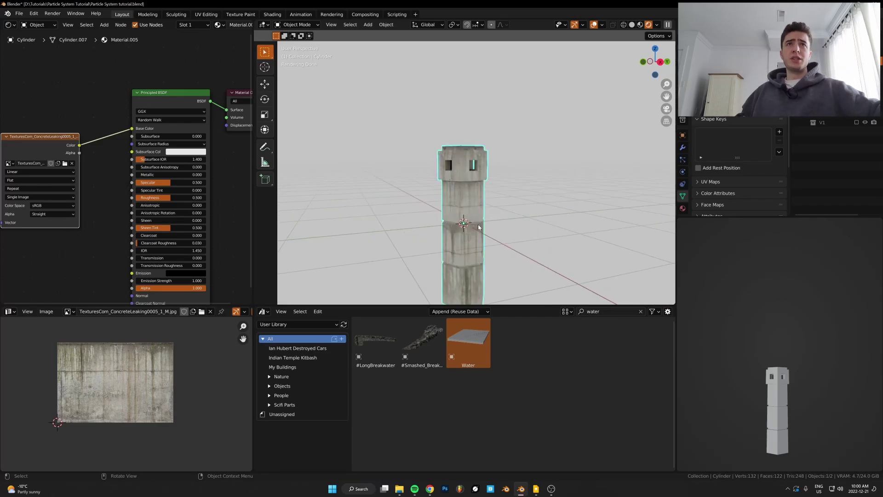
mouse_move(478, 224)
middle_mouse_down()
mouse_move(525, 216)
mouse_move(499, 230)
middle_mouse_up()
scroll(506, 217, "up", 4)
scroll(500, 220, "down", 3)
key("z")
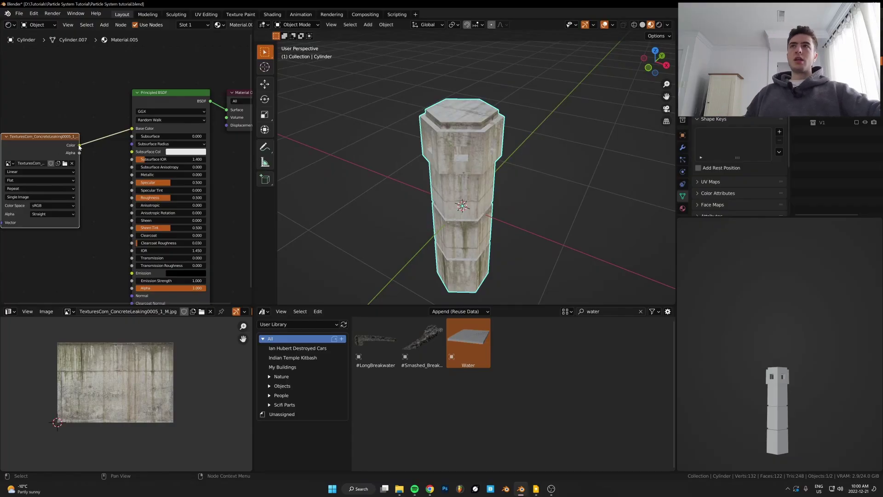
Connect the concrete image's color to Roughness and insert a ColorRamp node on that link
left_click_drag(79, 147, 139, 198)
key("shift+a")
type("scol")
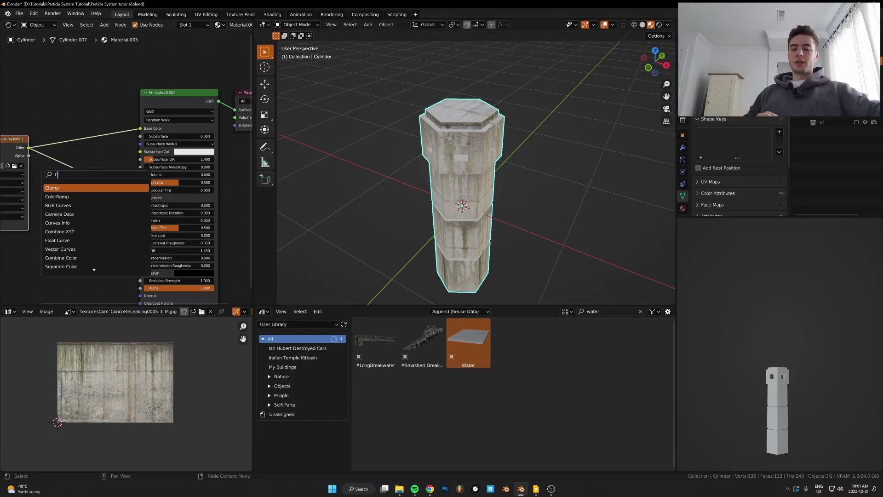
left_click(83, 189)
left_click(83, 176)
Tighten the roughness ColorRamp with its black stop slightly inward and white stop at 0.678, and show the tower's modifier properties
left_click(84, 176, "ctrl+shift")
scroll(198, 216, "up", 1)
scroll(197, 216, "up", 1)
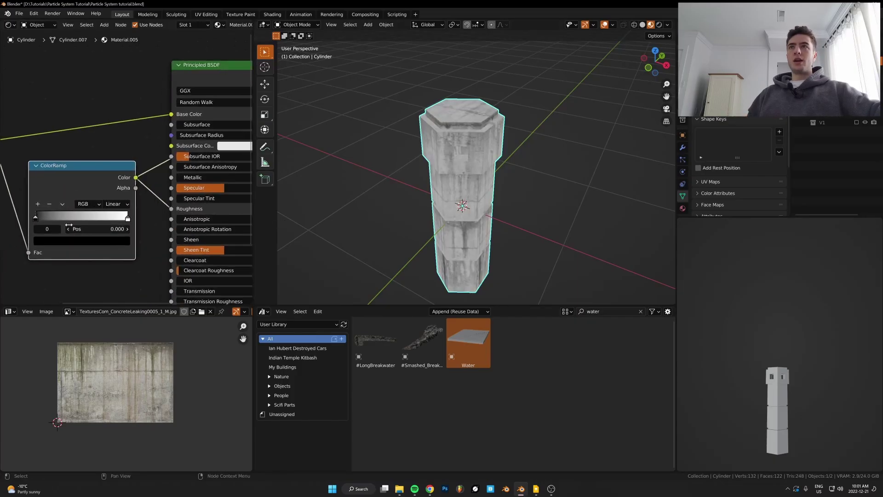
left_click_drag(35, 217, 42, 218)
left_click_drag(126, 218, 94, 218)
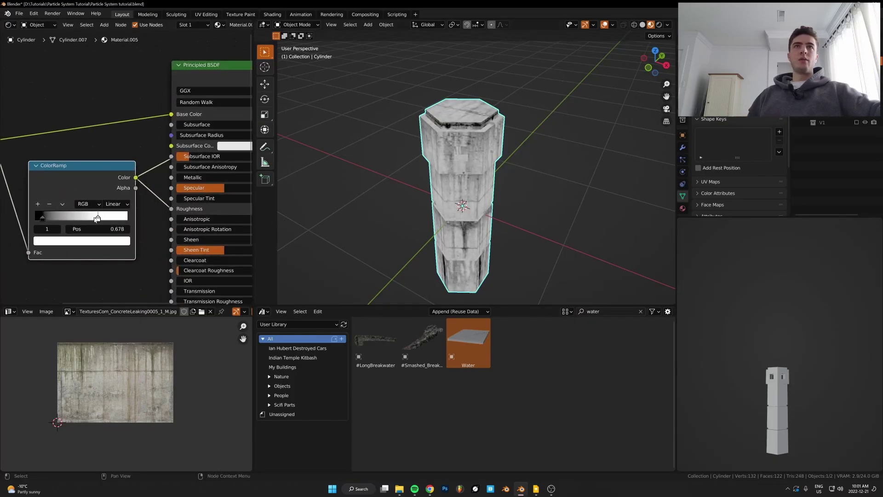
left_click(222, 73, "ctrl+shift")
scroll(575, 152, "up", 4)
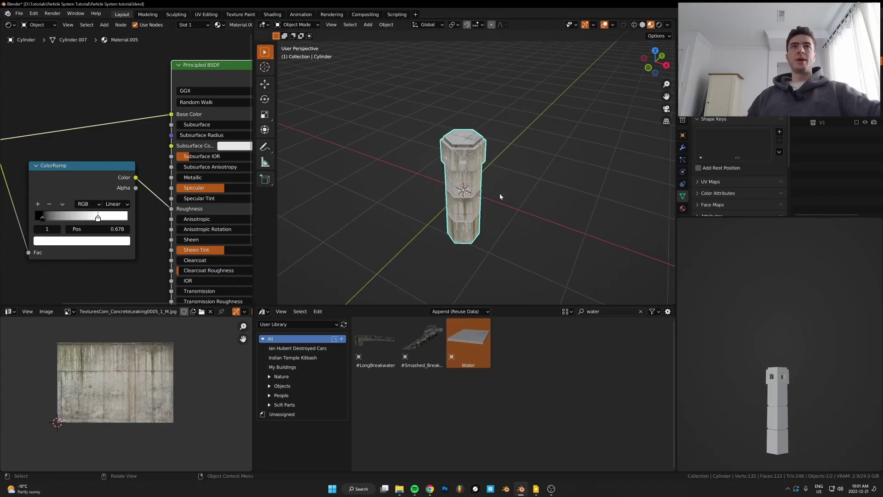
left_click(683, 147)
left_click(739, 52)
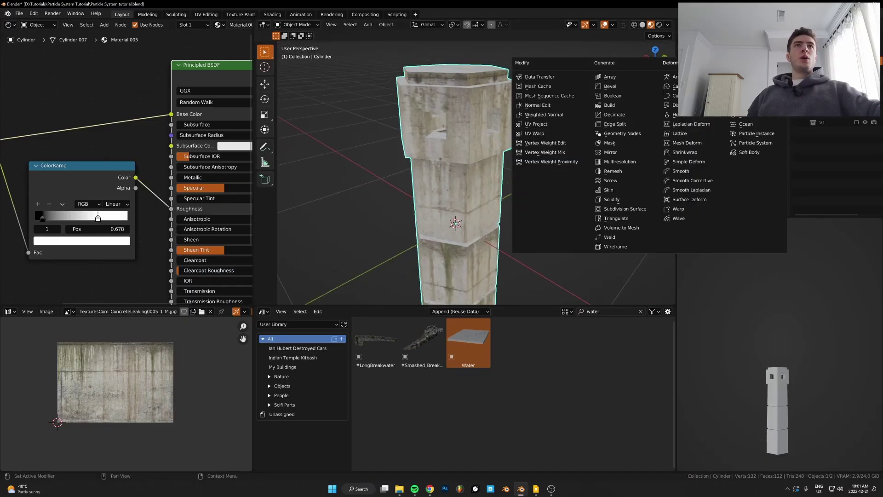
left_click(552, 104)
key("x")
Add a Bevel modifier to the tower and apply the object's scale
left_click(739, 51)
left_click(612, 84)
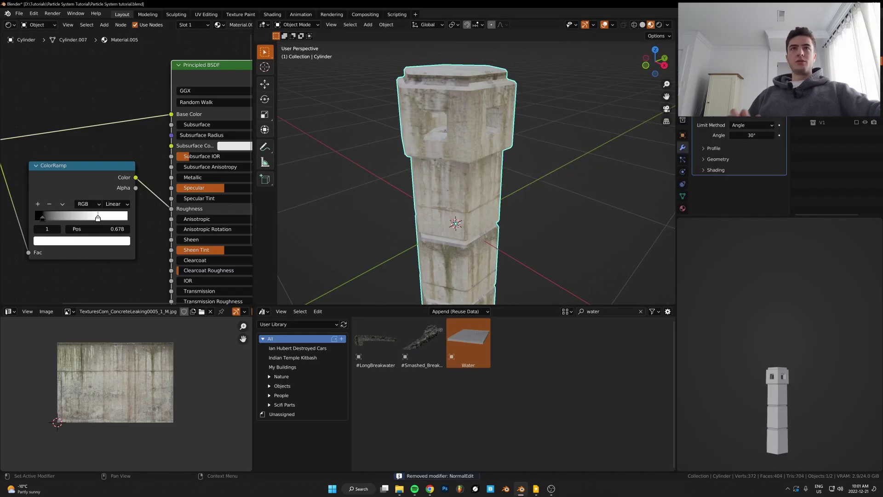
scroll(501, 134, "up", 4)
key("ctrl+a")
left_click(501, 150)
scroll(523, 177, "down", 1)
middle_click_drag(523, 177, 506, 228, "shift")
Switch the 3D viewport to solid shading and move the original tower off to one side
left_click(643, 25)
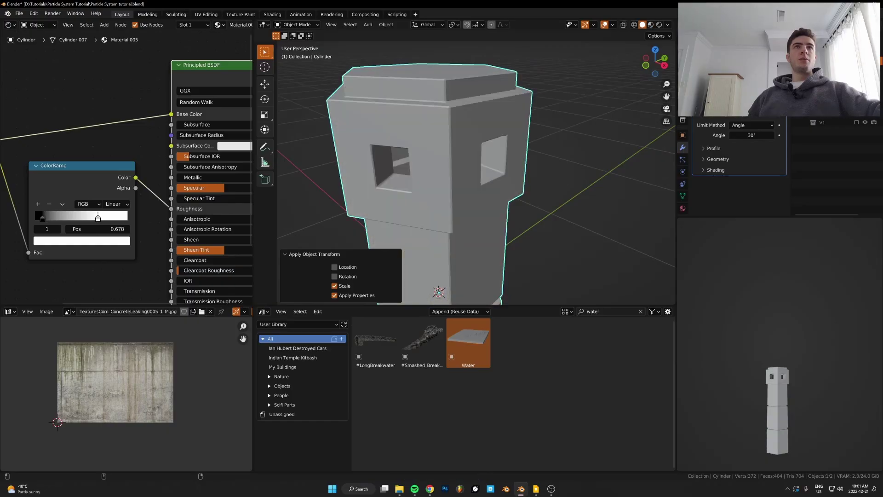
scroll(474, 163, "down", 8)
scroll(501, 203, "up", 3)
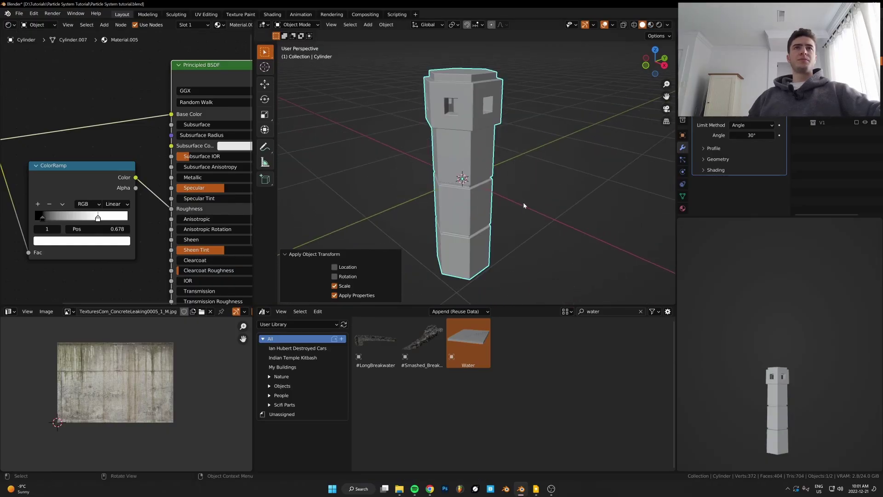
scroll(524, 205, "down", 2)
middle_click_drag(505, 201, 524, 197)
scroll(532, 209, "down", 3)
key("g")
left_click(377, 144)
Duplicate the tower and place the copy beside the original
scroll(487, 199, "up", 1)
middle_click_drag(378, 144, 439, 173, "shift")
key("shift+d")
left_click(490, 164)
scroll(512, 197, "up", 4)
middle_click_drag(492, 166, 469, 168)
scroll(512, 198, "down", 3)
scroll(489, 197, "up", 3)
Open the copy's mesh for editing with X-ray and material preview on, and check the Correct Face Attributes transform option
key("Tab")
key("alt+z")
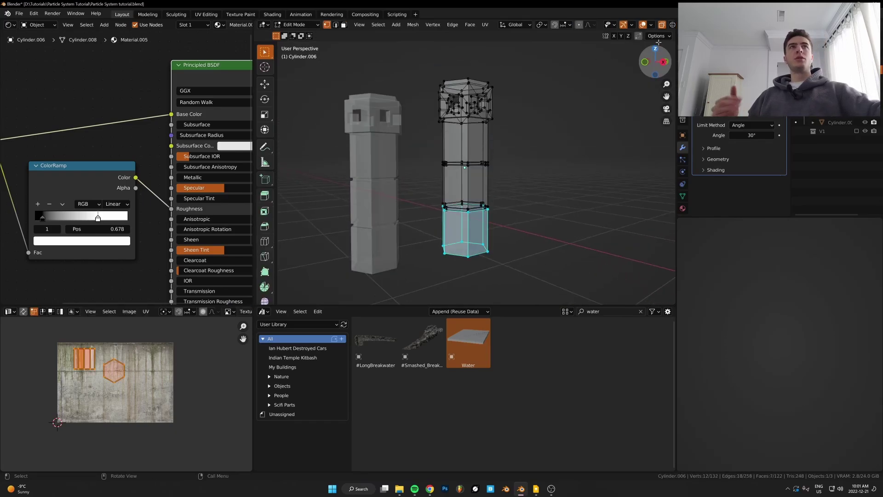
left_click(658, 36)
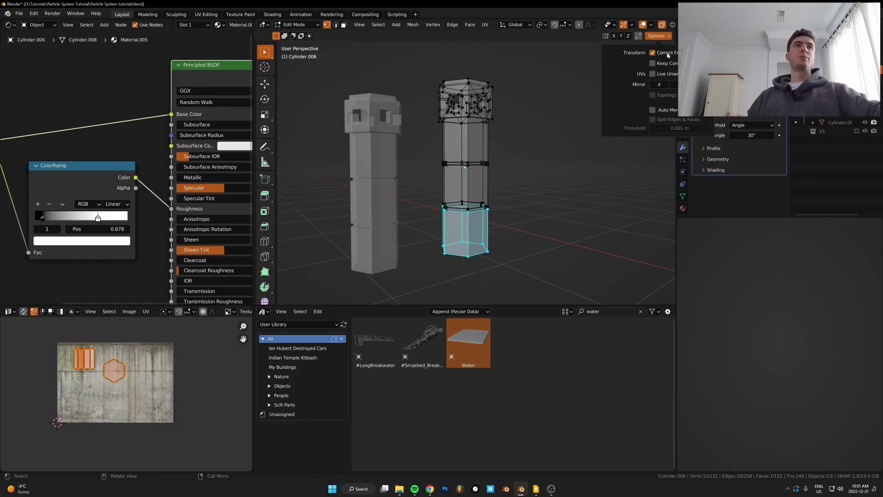
scroll(503, 176, "up", 1)
middle_click_drag(474, 288, 483, 215, "shift")
key("z")
scroll(484, 215, "up", 4)
key("alt+z")
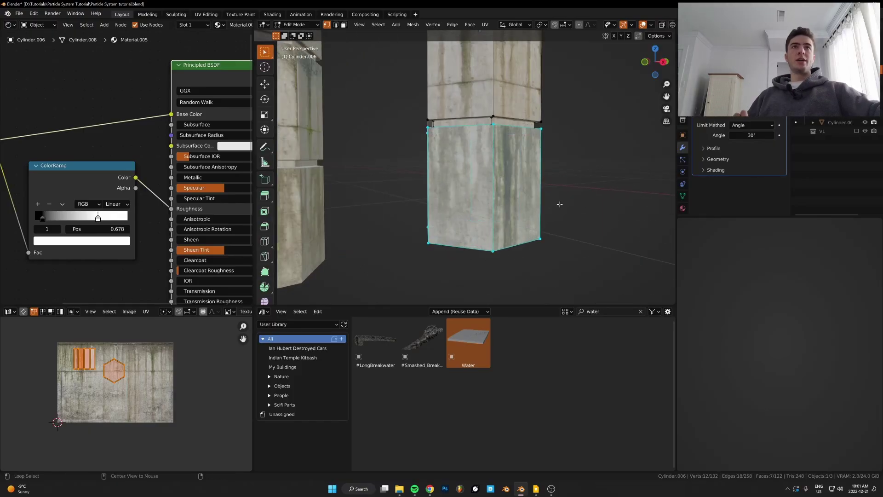
key("alt+z")
Select the copy's bottom ring of vertices and try stretching it downward along Z
left_click_drag(575, 193, 385, 276)
scroll(488, 221, "down", 2)
middle_click_drag(506, 220, 502, 206, "shift")
key("g")
key("z")
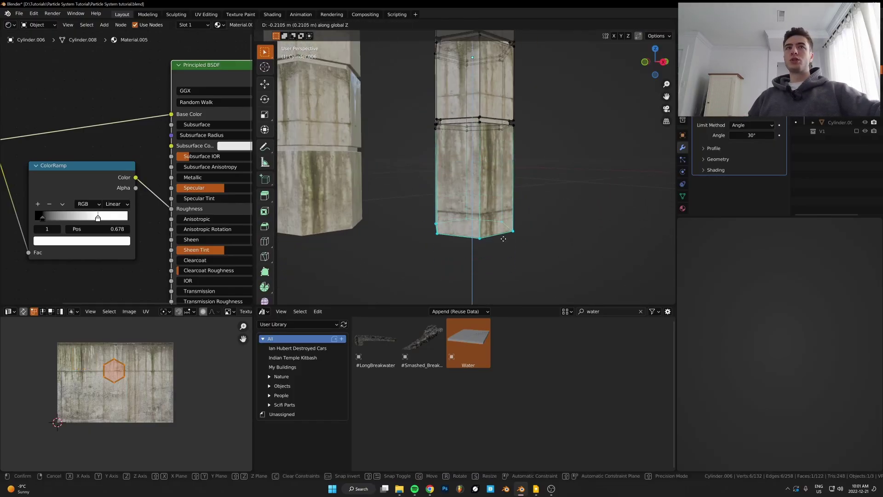
key("Escape")
Try moving the bottom vertices along Z with Correct Face Attributes turned off, and turn the option back on
left_click(661, 36)
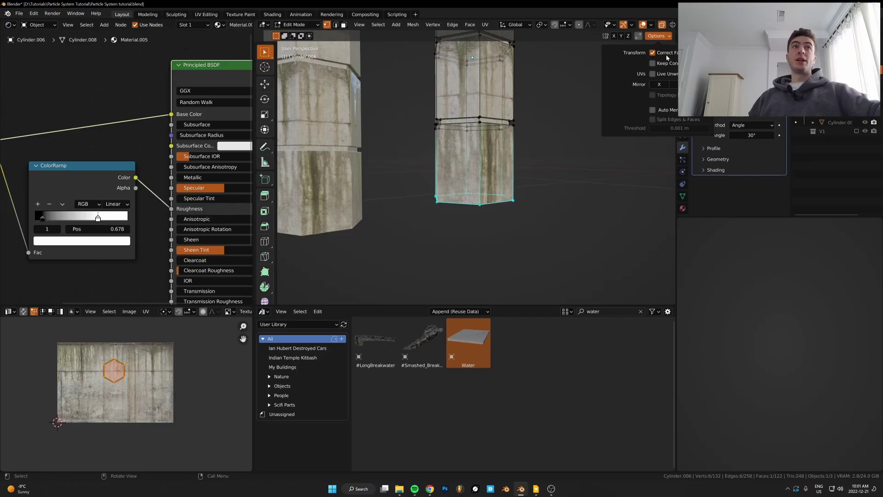
left_click(666, 54)
key("g")
key("z")
key("Escape")
left_click(662, 36)
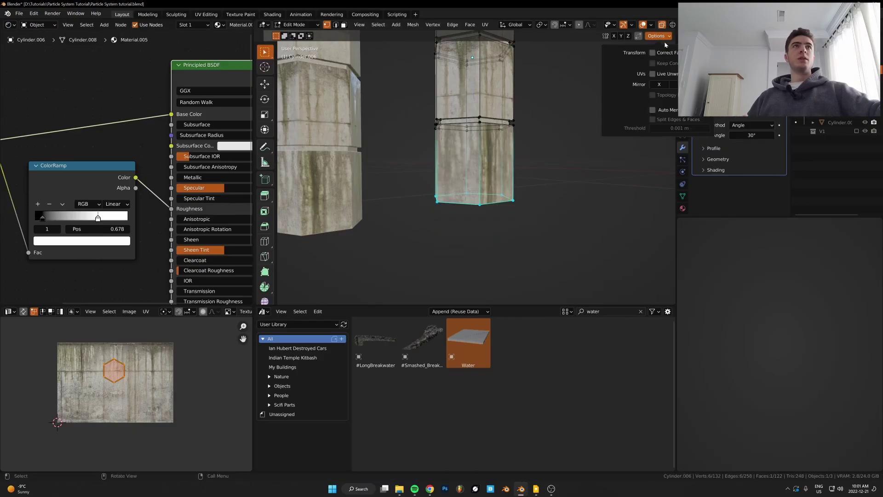
Lower the copy's bottom vertices about 0.43 m along Z
key("g")
key("z")
left_click(479, 83)
Select the upper vertices of the copy's head, raise them about 0.17 m along Z and leave mesh editing
middle_click_drag(478, 56, 471, 194, "shift")
scroll(476, 82, "down", 2)
scroll(537, 104, "up", 3)
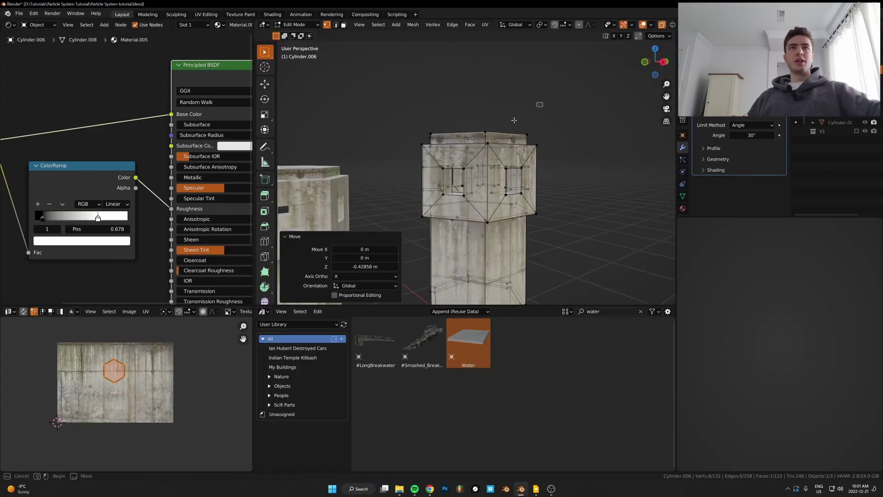
left_click_drag(542, 103, 408, 177)
scroll(460, 175, "down", 3)
key("g")
key("z")
left_click(525, 195)
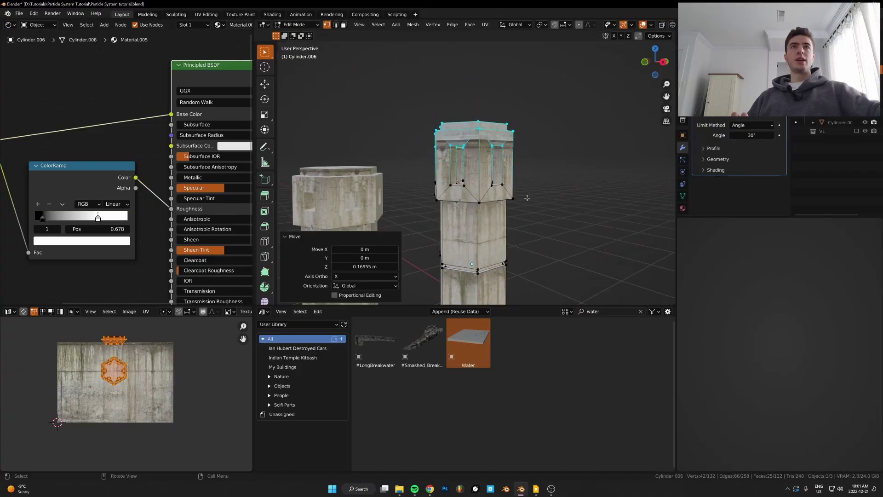
scroll(518, 145, "down", 2)
key("Tab")
Duplicate the stretched tower and place the new copy beside it, keeping it at the same height
scroll(502, 170, "down", 1)
scroll(477, 200, "down", 2)
middle_click_drag(487, 181, 433, 193)
scroll(479, 197, "up", 1)
key("shift+d")
key("shift+z")
left_click(523, 186)
Shift all UVs of the first stretched tower copy to a different area of the concrete image and deselect the tower
left_click(445, 183)
key("Tab")
key("a")
key("g")
left_click(164, 345)
key("Tab")
scroll(453, 173, "up", 3)
left_click(503, 178)
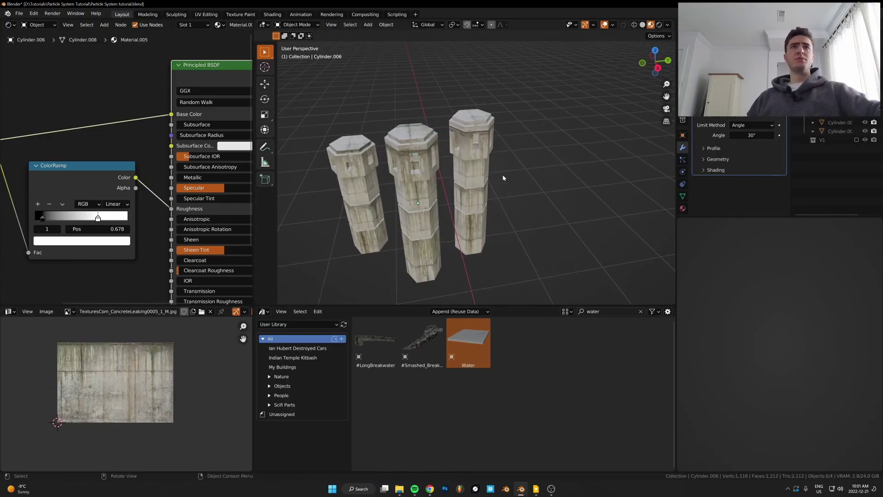
Lower the top vertices of the newest tower copy about 0.27 m along Z and leave mesh editing
left_click(481, 214)
middle_click_drag(491, 217, 481, 183)
scroll(481, 183, "up", 2)
key("Tab")
key("g")
key("z")
left_click(498, 172)
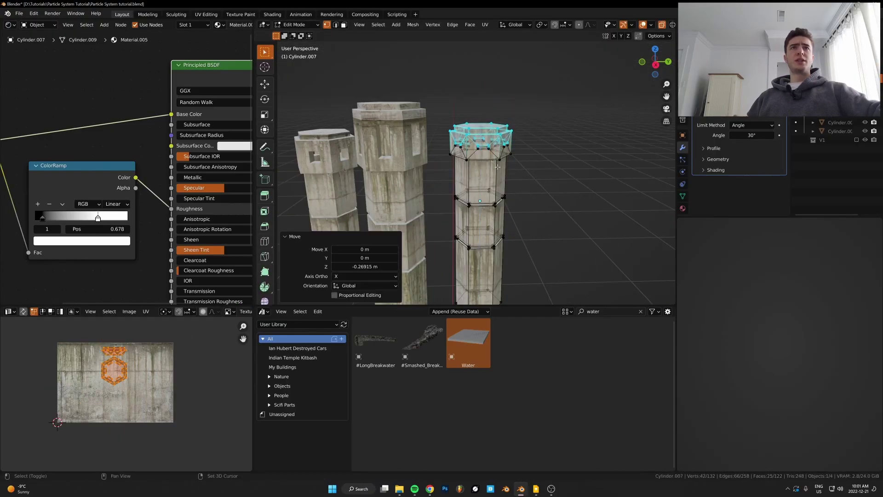
middle_click_drag(496, 252, 495, 190, "shift")
left_click_drag(528, 165, 414, 272)
key("Tab")
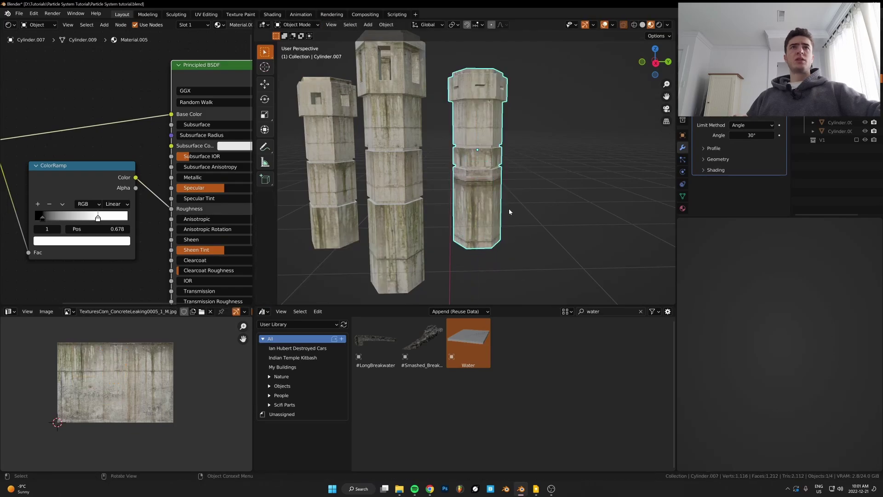
Select all three towers and move them into a new collection named sTUFF
scroll(502, 197, "down", 4)
middle_click_drag(502, 196, 512, 197)
scroll(512, 198, "up", 1)
left_click_drag(487, 126, 410, 193)
key("m")
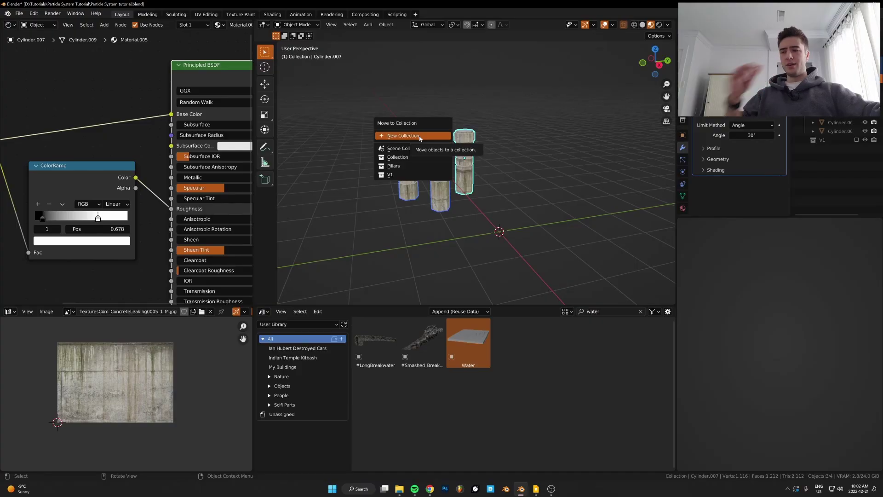
key("Escape")
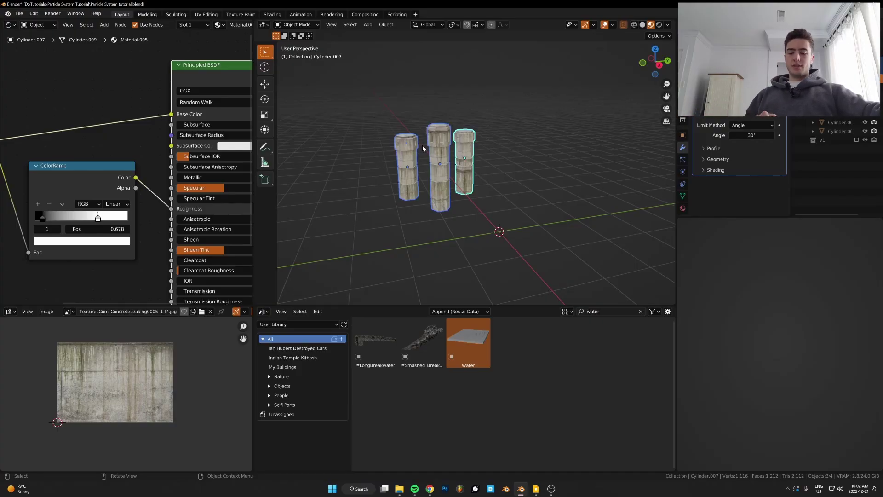
key("m")
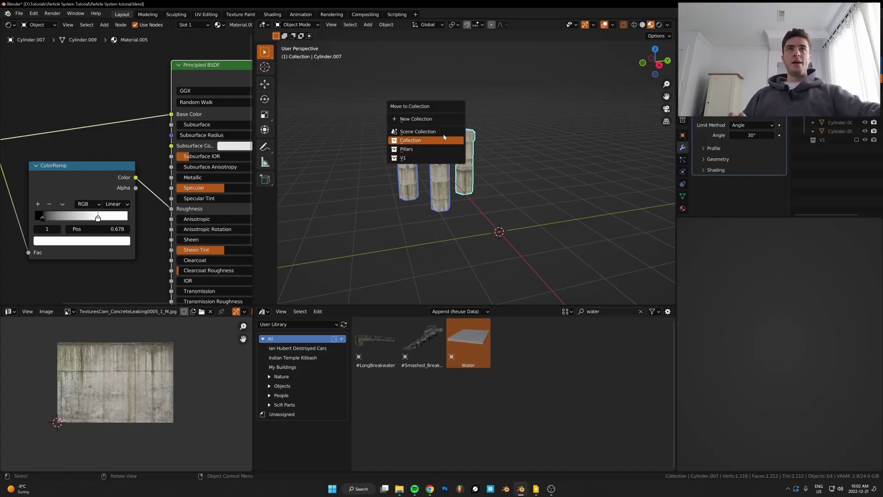
left_click(435, 143)
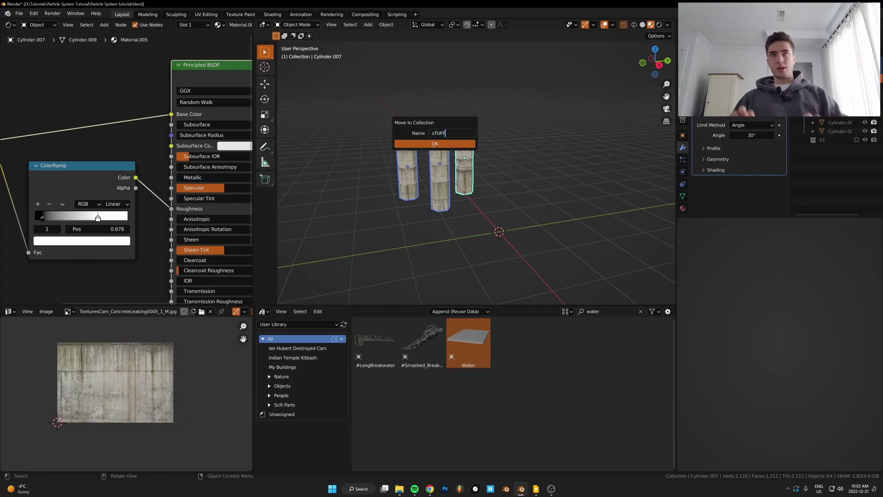
key("Return")
Switch the 3D viewport to solid shading with the towers and the world origin in view
scroll(450, 211, "down", 4)
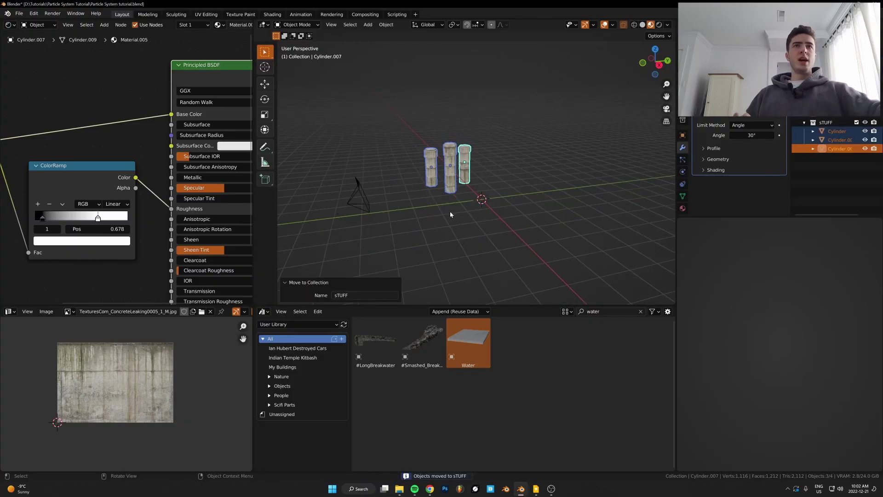
middle_click_drag(482, 208, 504, 216)
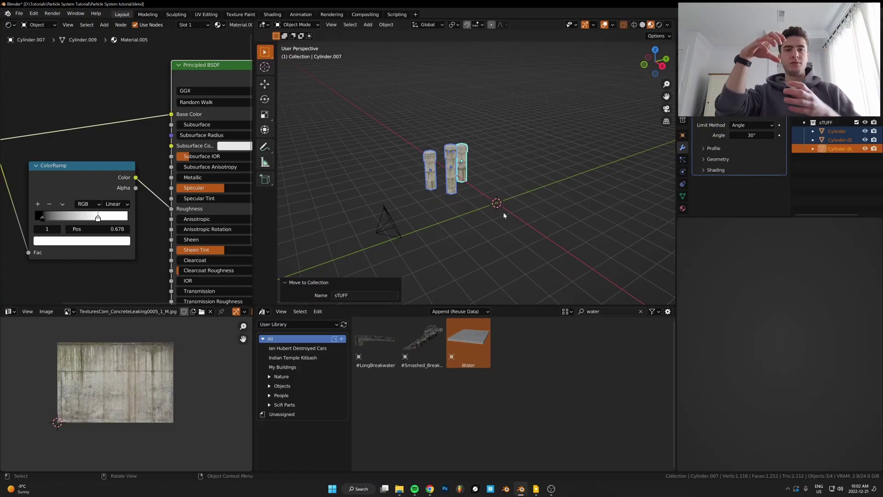
scroll(479, 216, "up", 3)
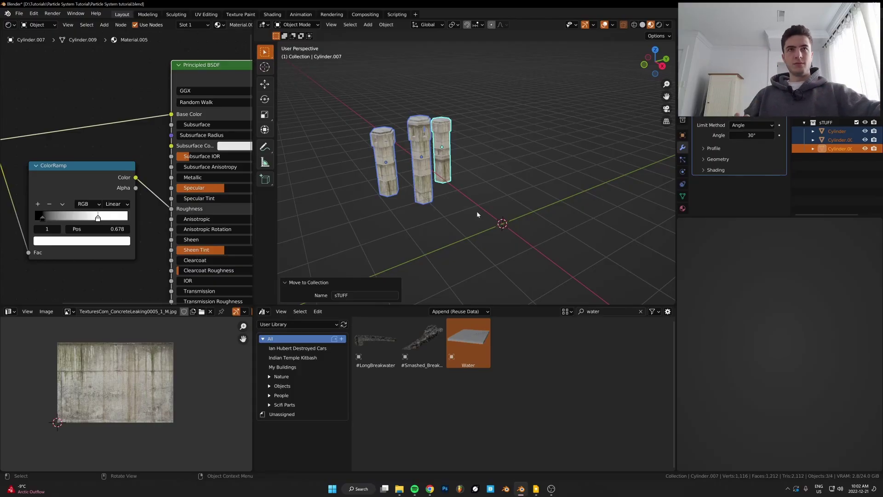
key("z")
middle_click_drag(557, 227, 527, 209, "shift")
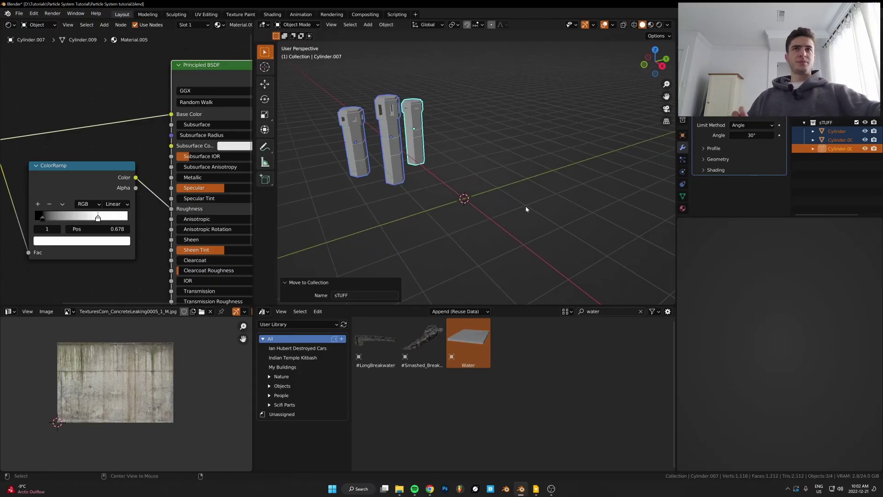
scroll(497, 202, "up", 1)
key("shift+a")
mouse_move(460, 196)
key("Escape")
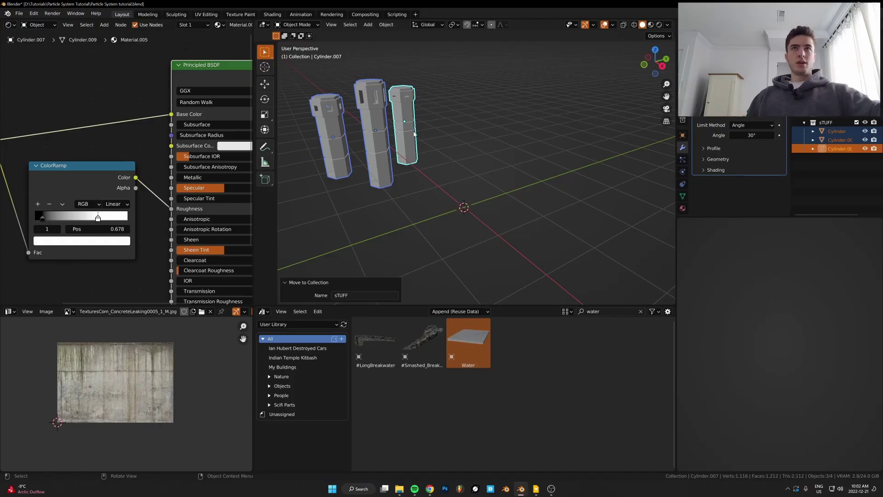
middle_click_drag(499, 211, 487, 208)
key("shift+a")
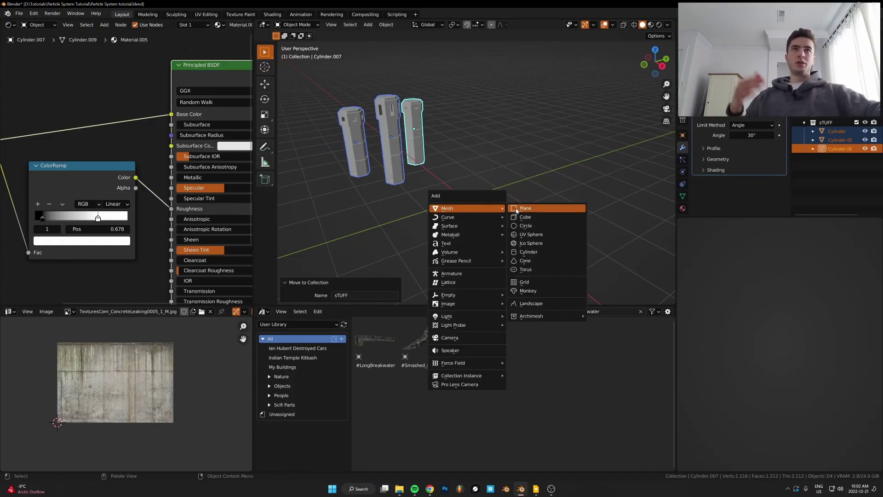
left_click(516, 209)
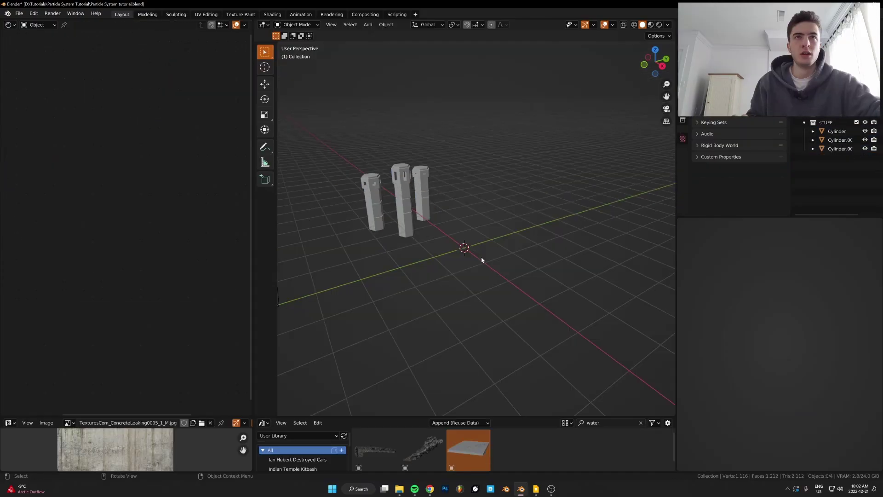
Add a 2 m mesh plane at the world origin
middle_click_drag(481, 256, 483, 254)
key("shift+a")
mouse_move(484, 254)
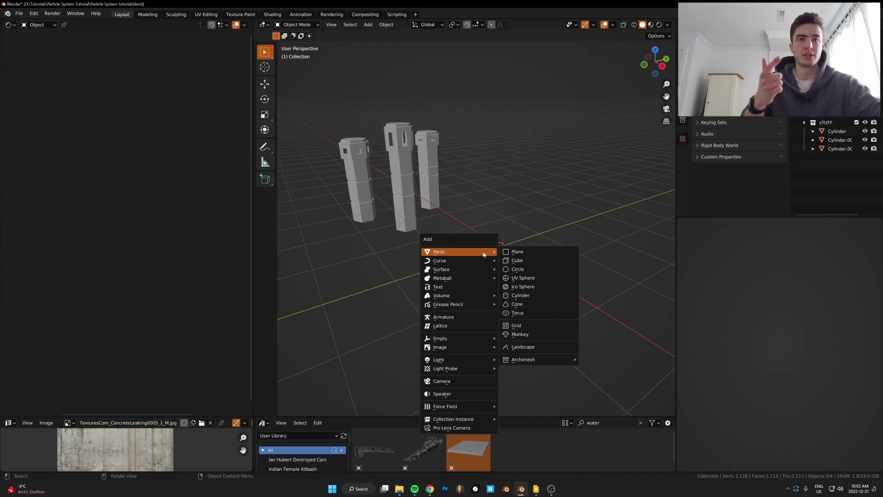
left_click(509, 254)
middle_click_drag(566, 245, 536, 251)
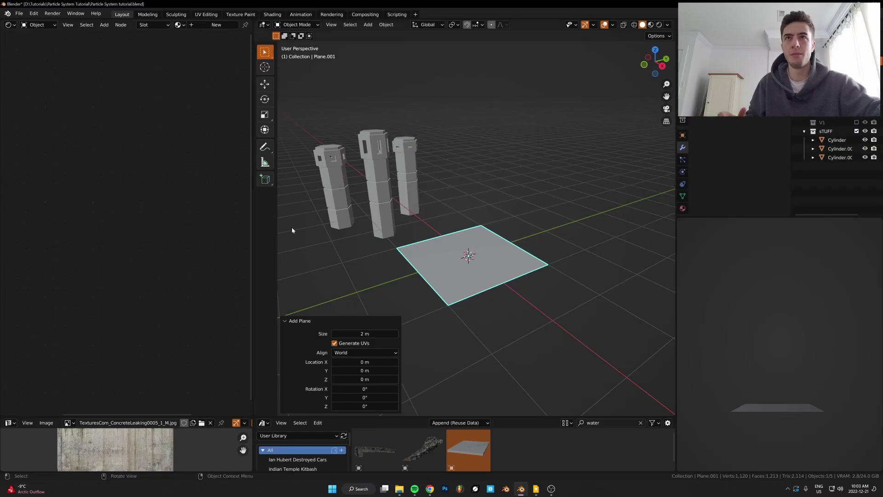
Show the plane's particle properties and switch the node editor from shader nodes to geometry nodes
left_click(683, 159)
middle_click_drag(444, 204, 487, 199, "shift")
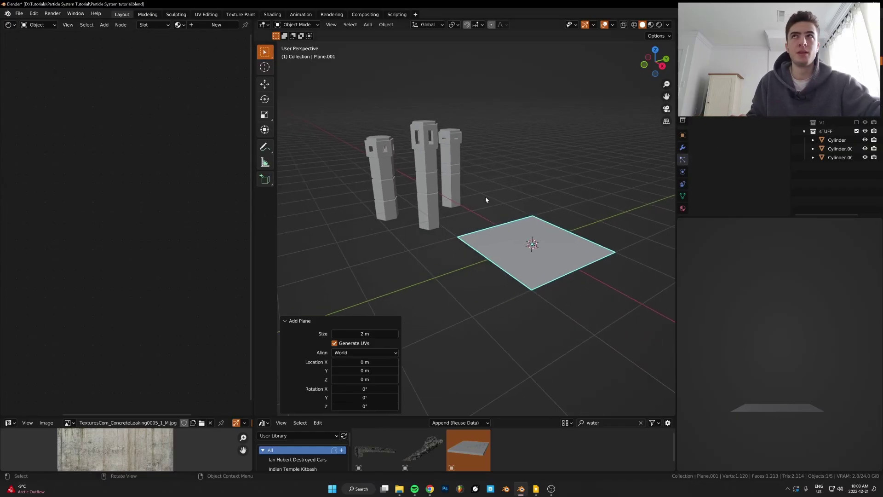
scroll(12, 26, "up", 1, "ctrl")
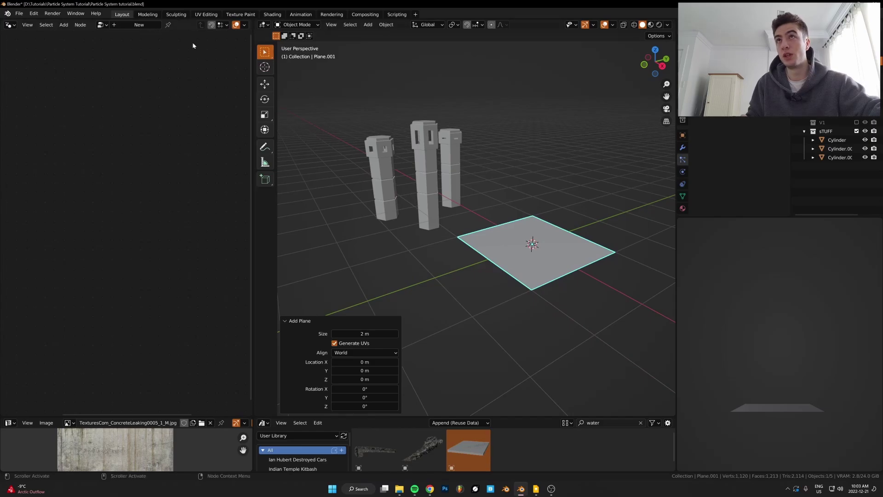
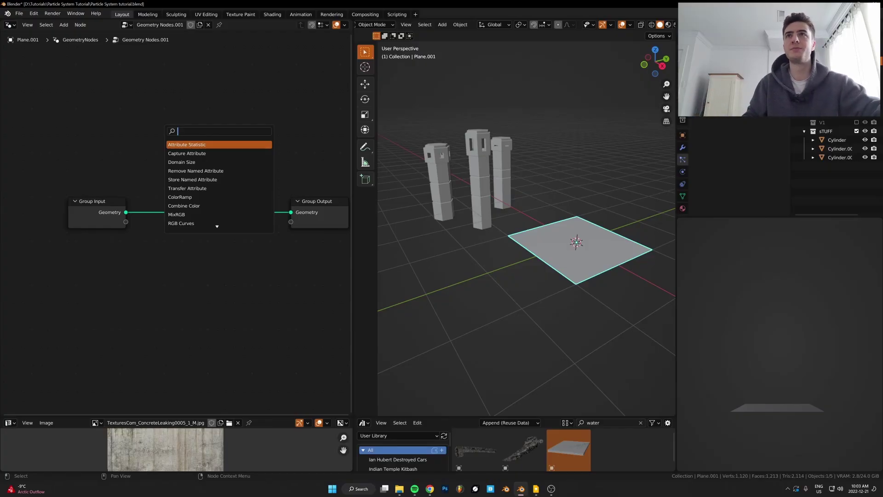
Insert a Distribute Points on Faces node between Group Input and Group Output
type("ditr")
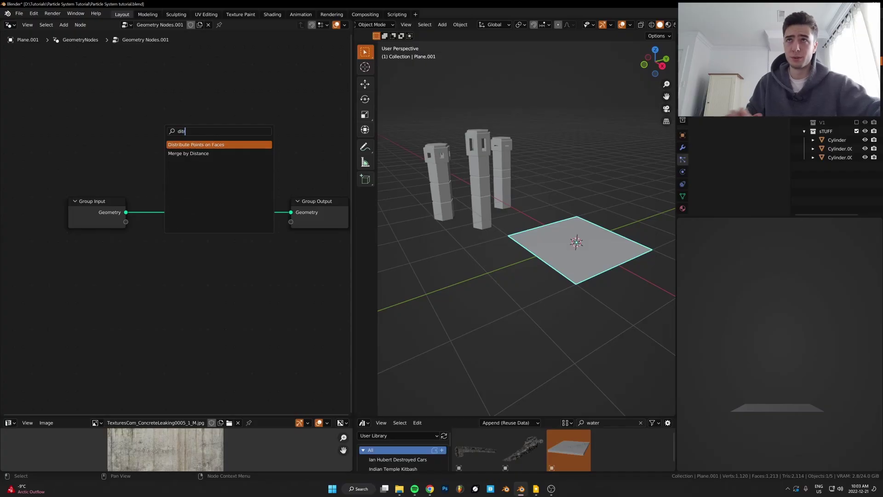
key("Return")
left_click(195, 219)
scroll(598, 254, "up", 2)
middle_click_drag(603, 257, 543, 257, "shift")
scroll(540, 237, "up", 1)
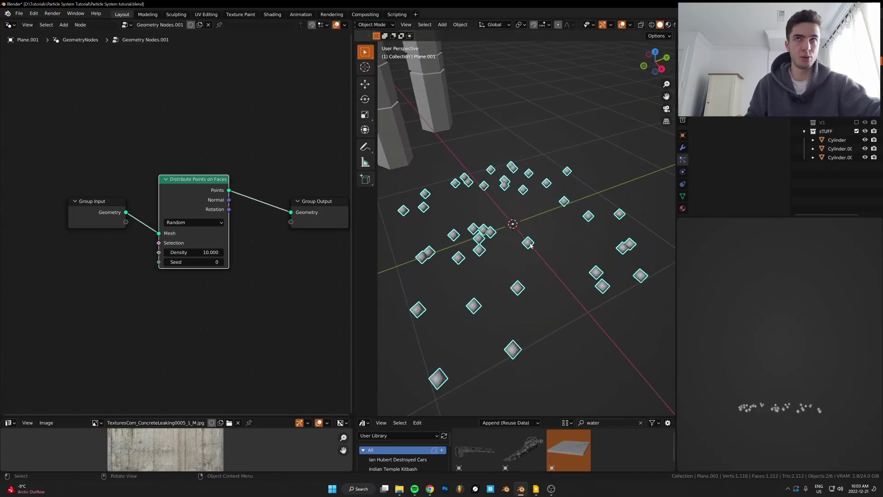
Insert an Instance on Points node between Distribute Points on Faces and Group Output
key("shift+a")
left_click(257, 220)
type("instance")
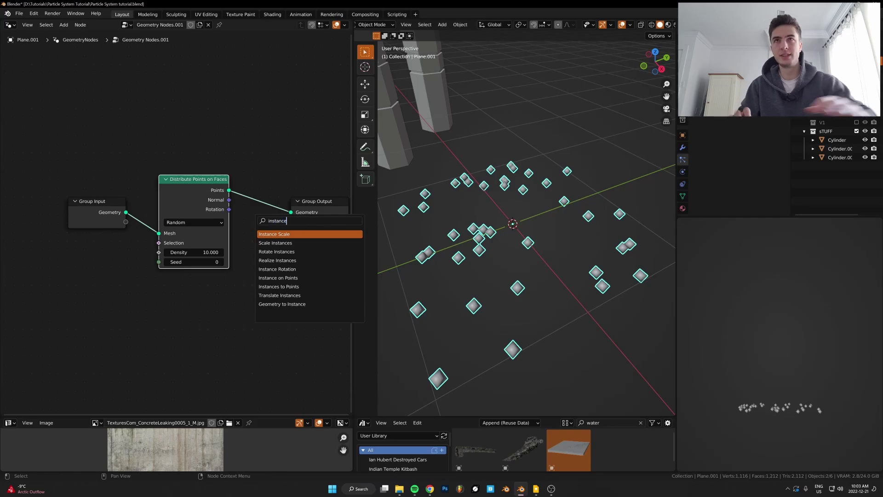
type("s")
key("Down")
key("Down")
key("Down")
key("Down")
key("Down")
key("Down")
key("Down")
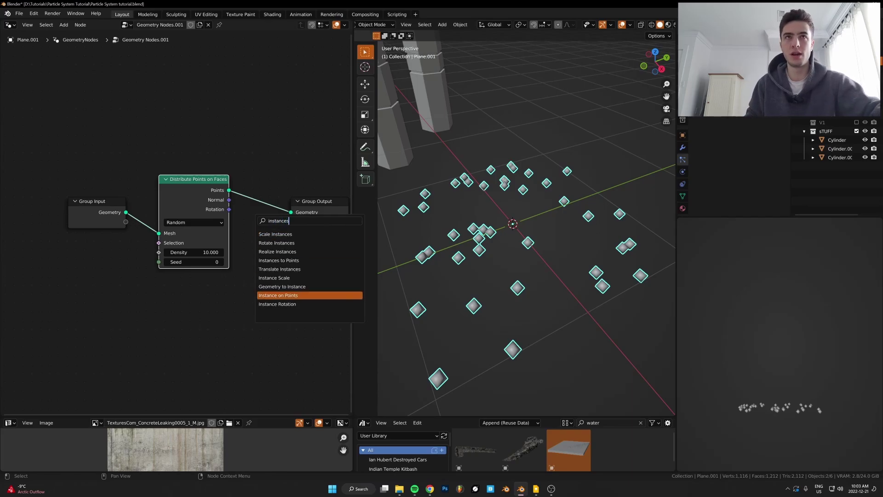
key("Return")
left_click(305, 194)
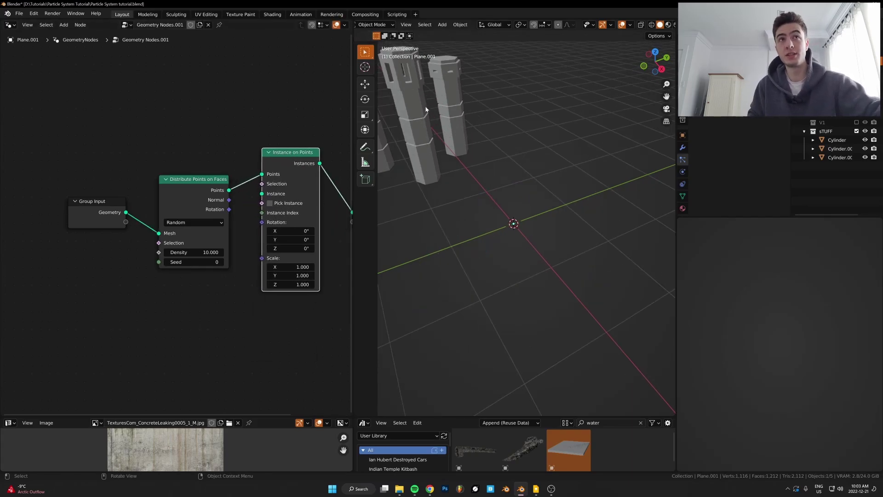
Add a Collection Info node set to the sTUFF collection and connect its geometry to the Instance input of Instance on Points
key("shift+a")
type("col")
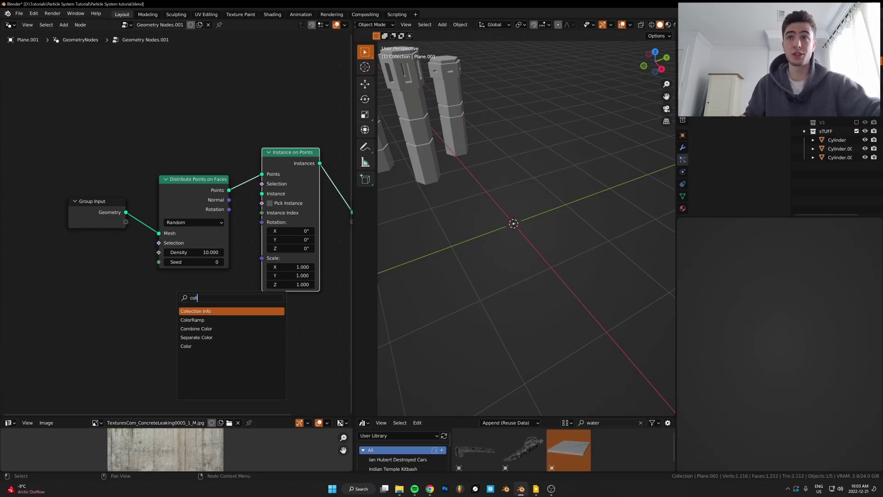
key("Return")
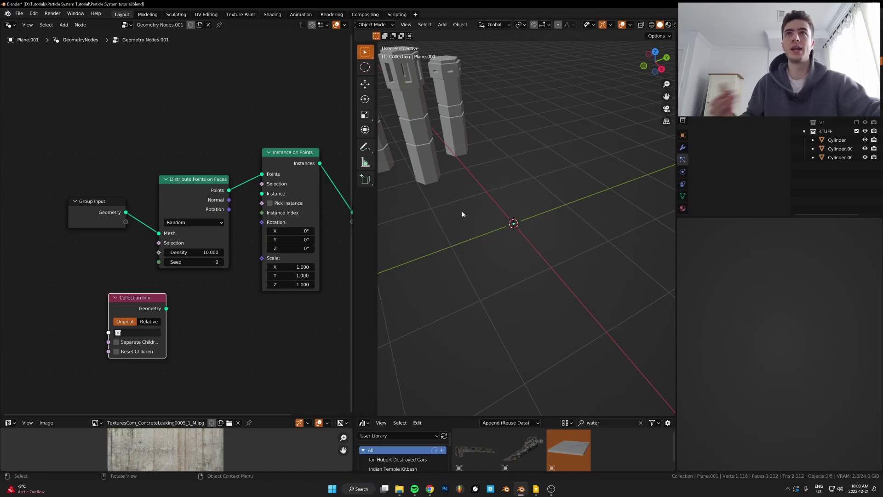
left_click(133, 333)
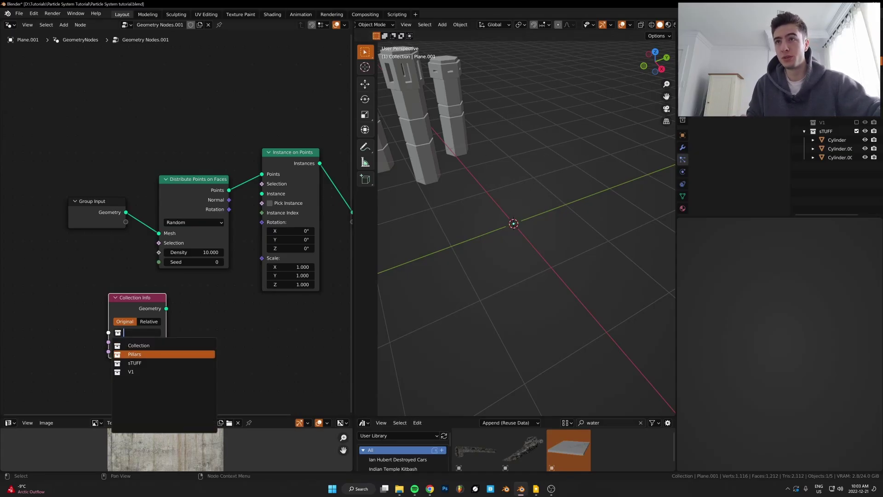
left_click(143, 364)
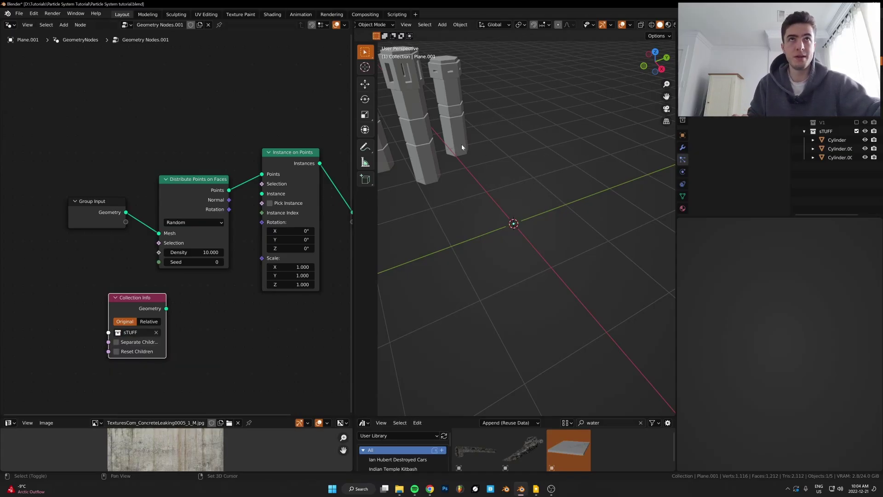
left_click_drag(167, 309, 262, 193)
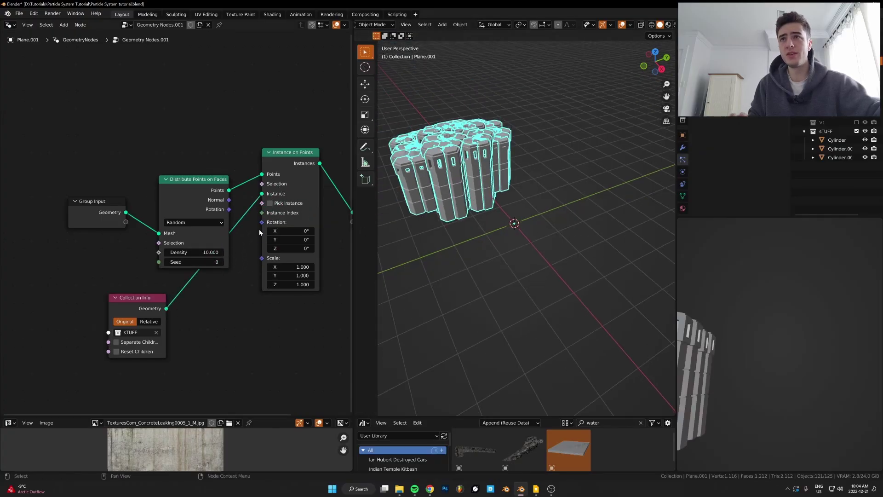
Move the Group Input and Distribute Points on Faces nodes together up and away from Instance on Points, then deselect all nodes
left_click_drag(198, 141, 37, 230)
key("g")
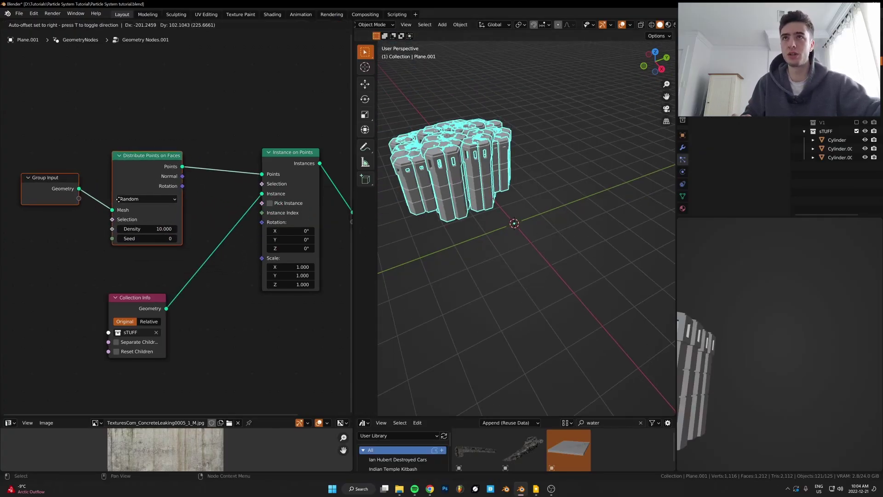
left_click(20, 192)
left_click(159, 301)
key("alt+a")
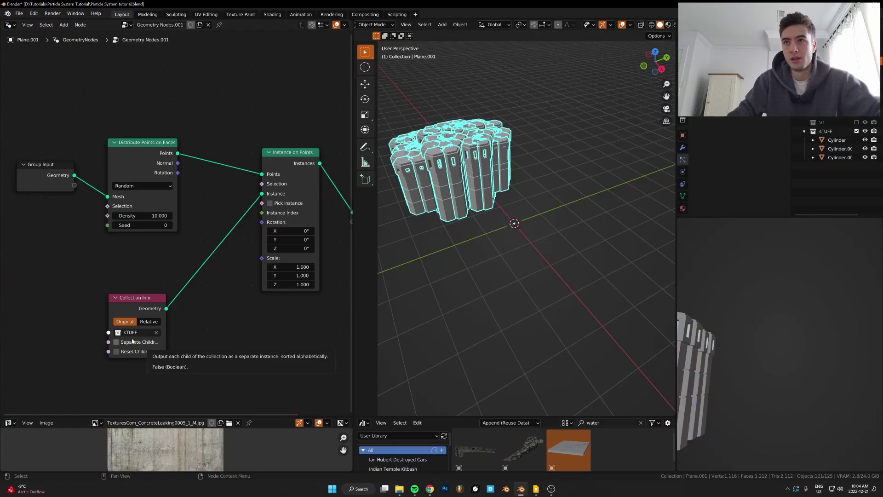
Enable Separate Children and Reset Children on Collection Info, and Pick Instance on Instance on Points
scroll(133, 341, "up", 3)
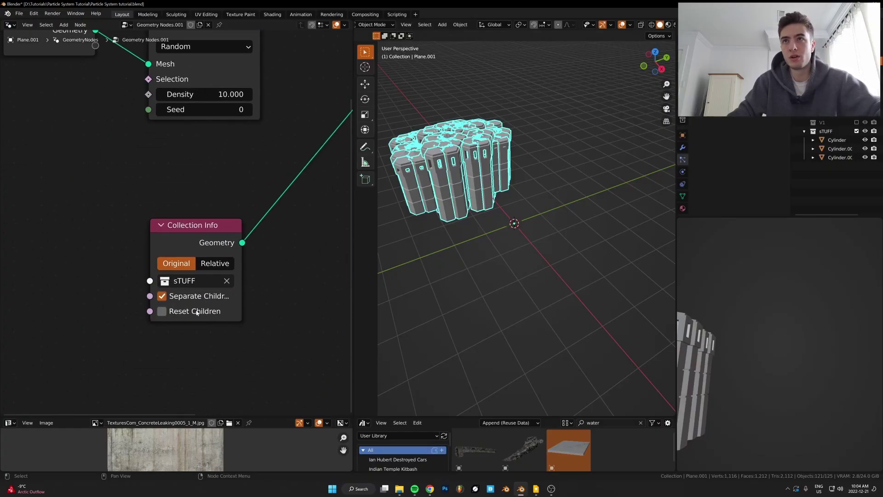
left_click(162, 311)
middle_click_drag(267, 243, 153, 316)
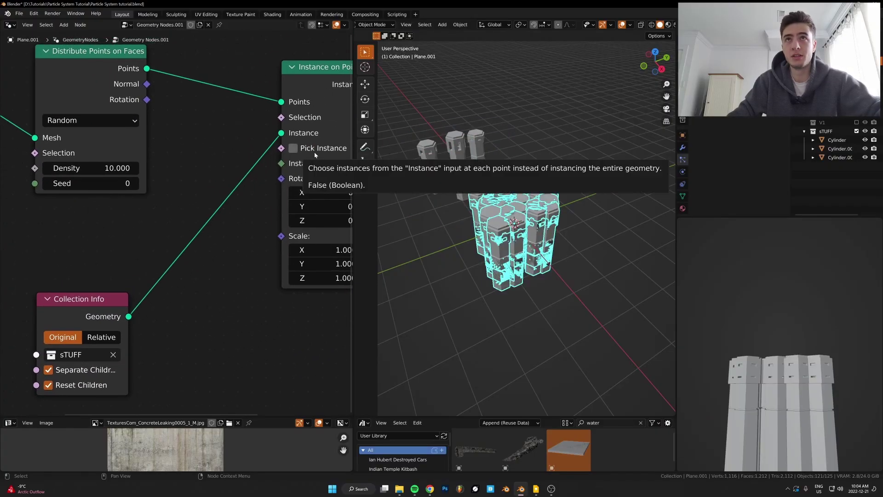
left_click(315, 155)
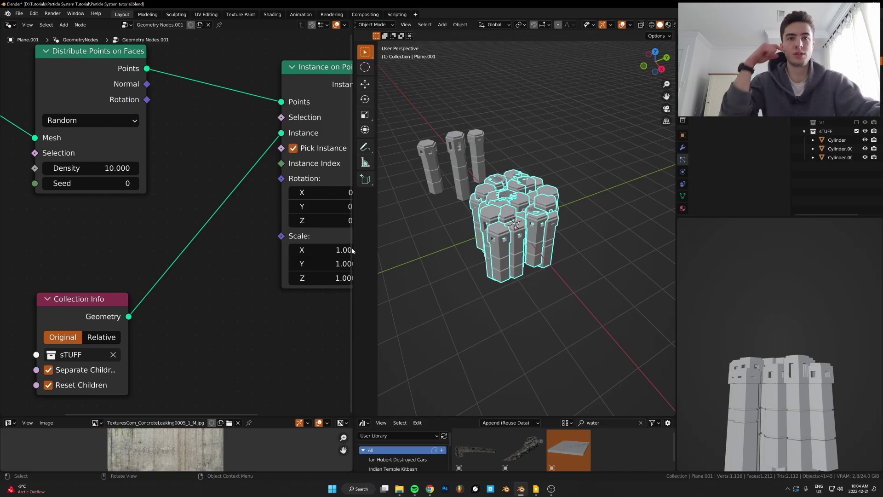
scroll(545, 221, "up", 3)
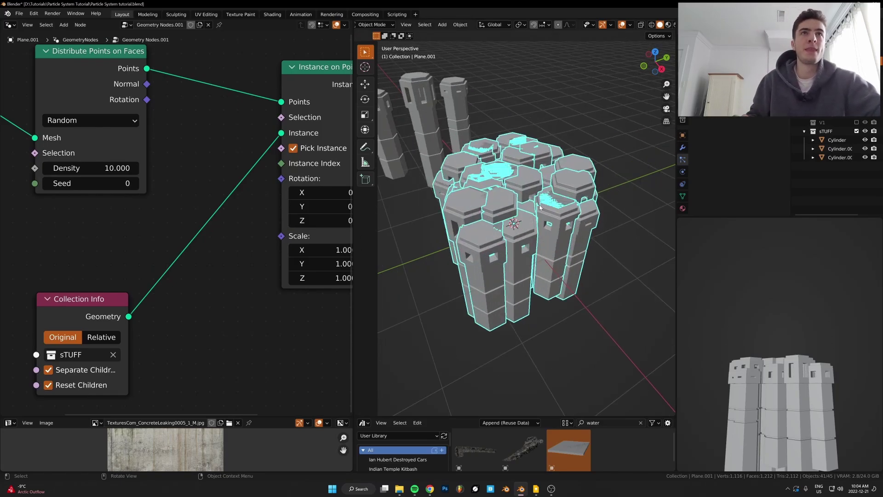
scroll(483, 193, "down", 4)
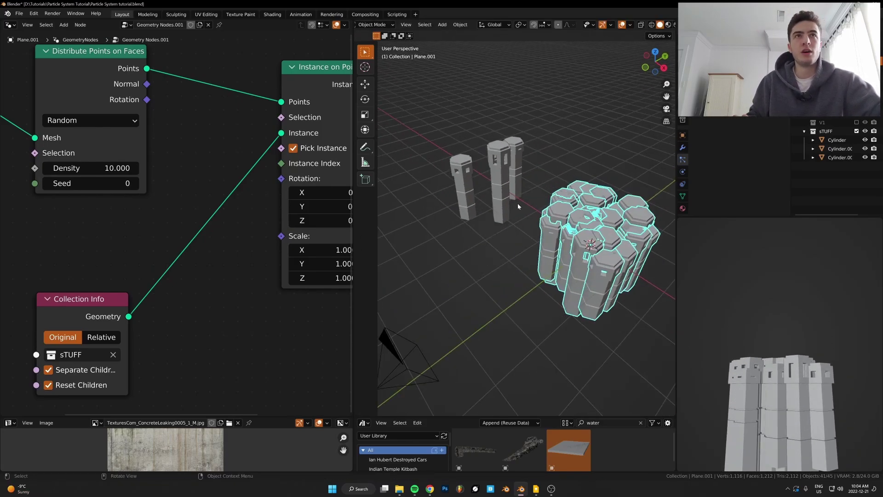
Try scaling the scatter plane's mesh up in Edit Mode to spread the towers over a wider area, then cancel
left_click_drag(510, 156, 459, 188)
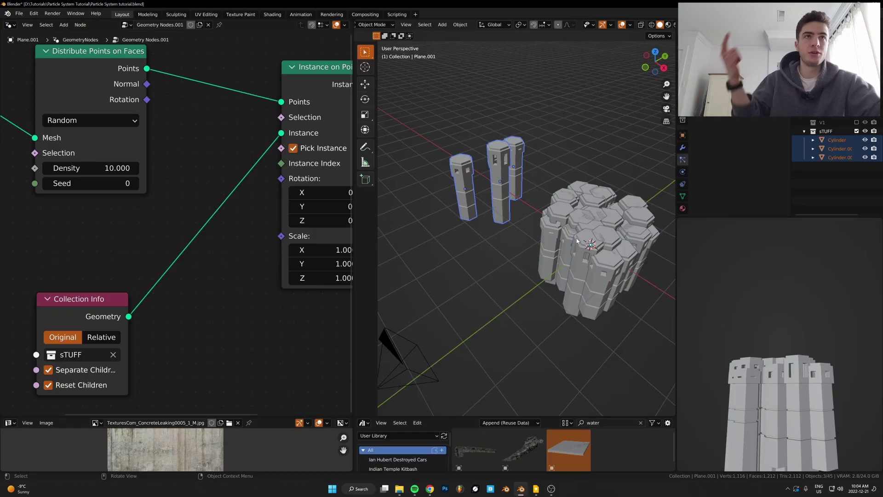
left_click(571, 245)
key("Tab")
scroll(568, 253, "down", 2)
scroll(566, 261, "up", 1)
middle_click_drag(567, 262, 555, 260)
key("s")
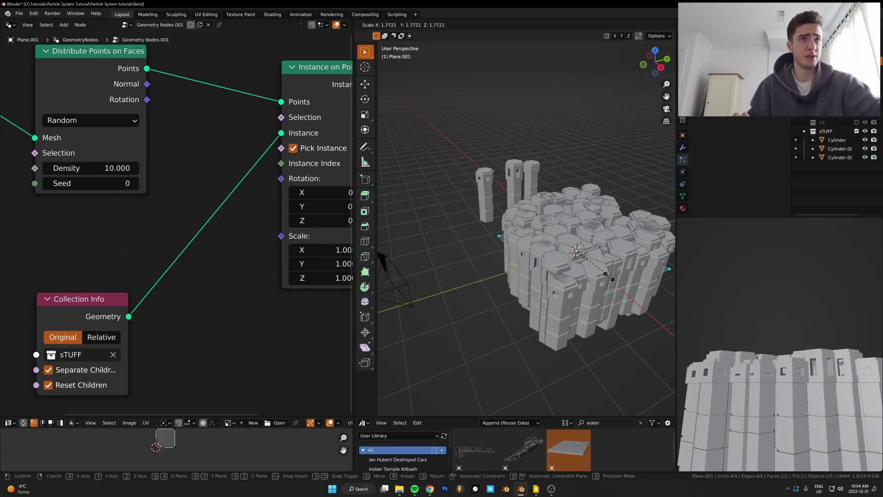
right_click(631, 325)
Try enlarging the plane's mesh again, undo it, and cancel a further scaling attempt in X-ray display
middle_click_drag(631, 326, 487, 286, "shift")
key("s")
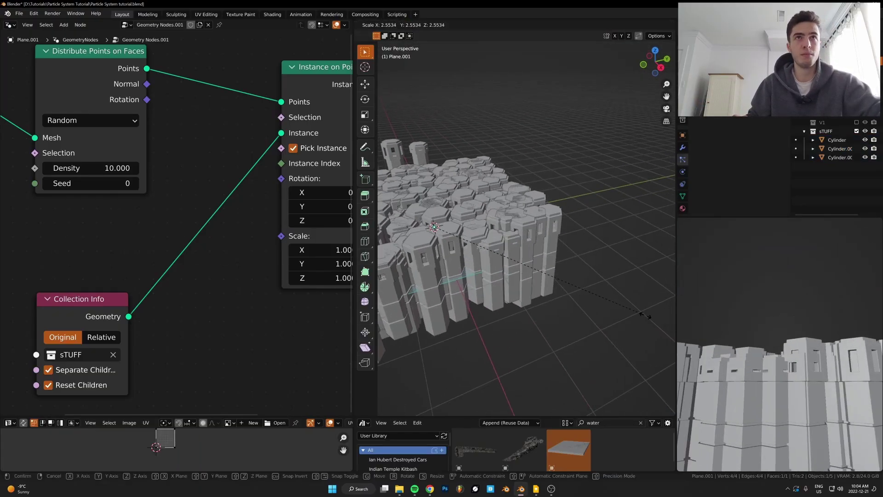
left_click(265, 315)
scroll(508, 255, "down", 3)
key("ctrl+z")
key("alt+z")
key("s")
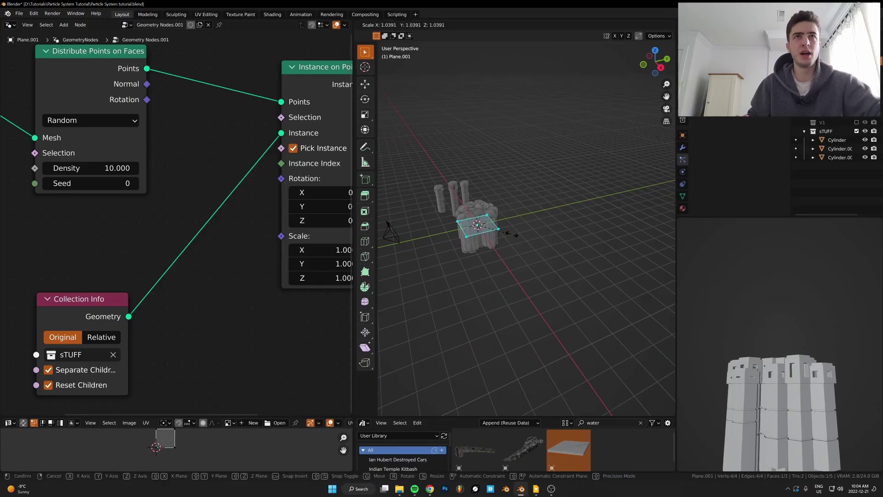
key("Escape")
Try scaling the plane up in Object Mode and applying its scale, then undo both changes
key("s")
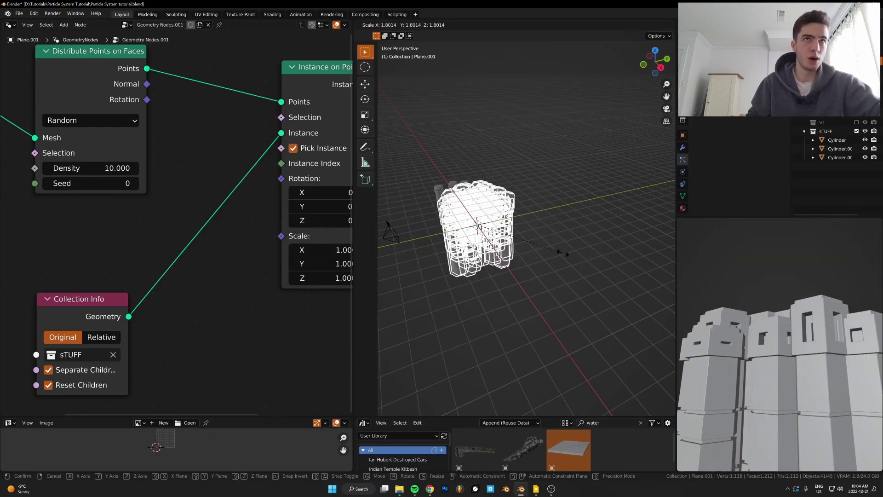
key("Escape")
key("s")
left_click(569, 257)
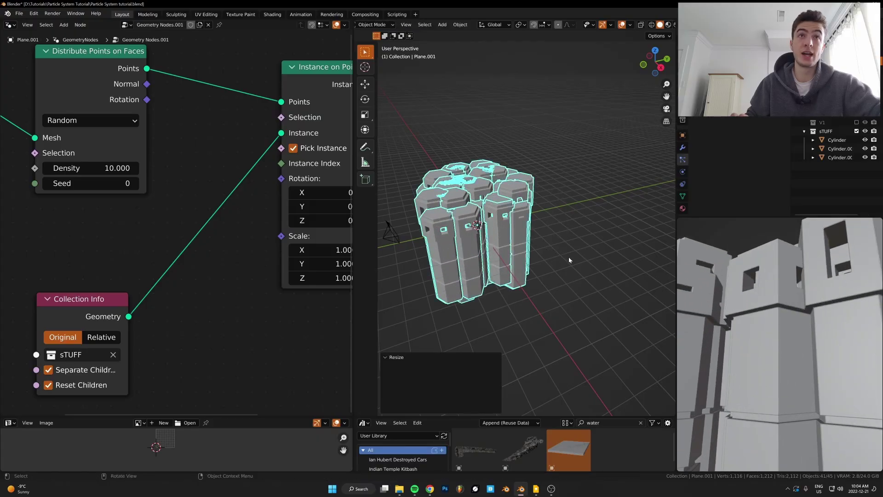
key("ctrl+a")
key("s")
key("ctrl+z")
key("ctrl+z")
Try scaling the plane's mesh far larger in Edit Mode, cancel it, and return to Object Mode
key("Tab")
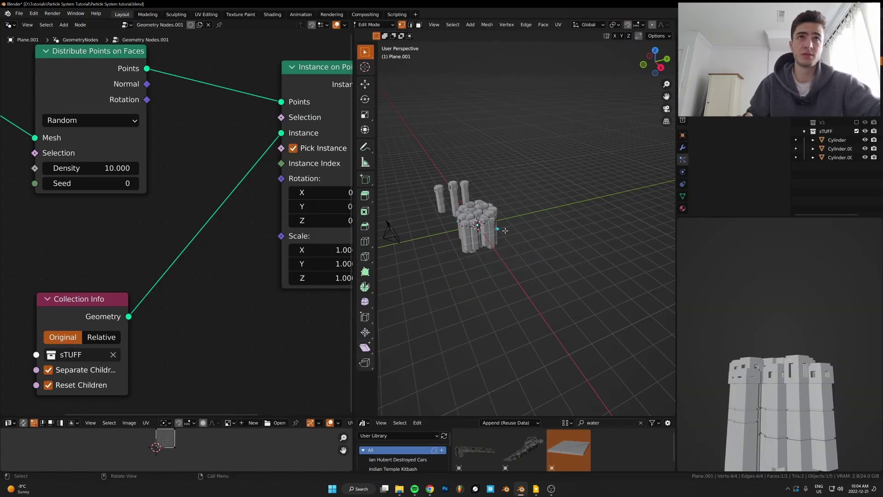
key("s")
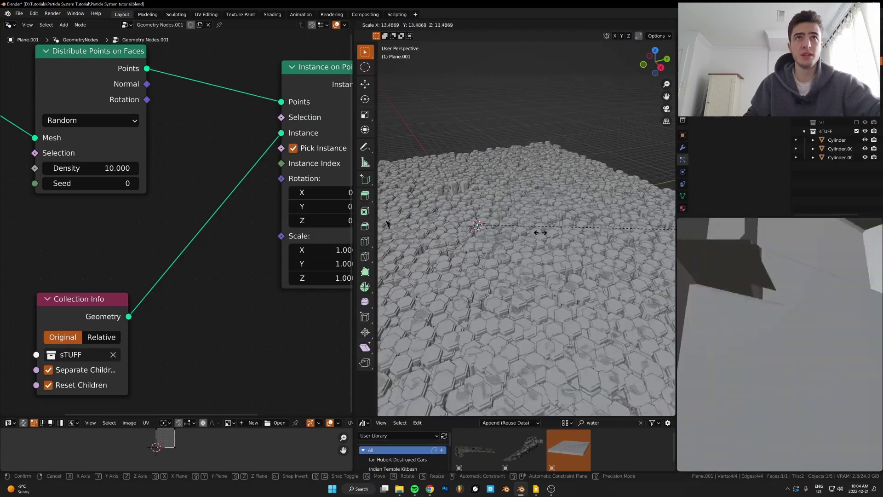
key("Escape")
key("Tab")
scroll(537, 247, "up", 2)
middle_click_drag(493, 231, 577, 262, "shift")
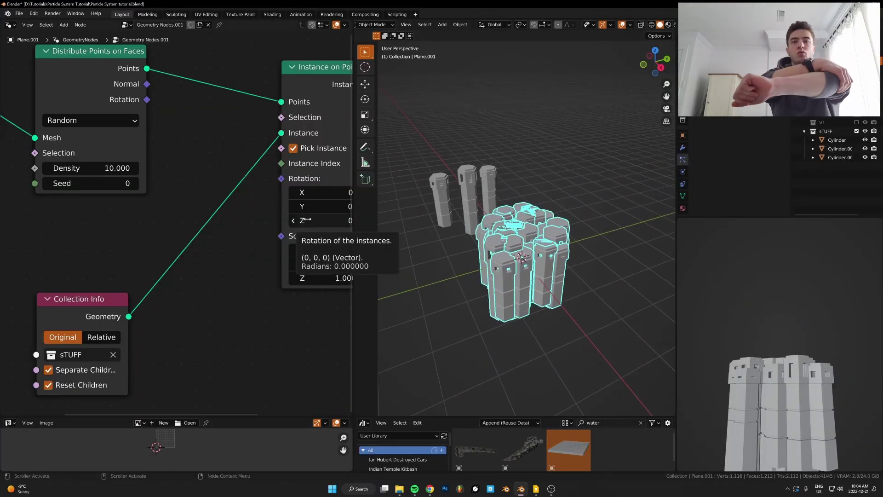
Try changing the Z rotation and the X, Y and Z scale on Instance on Points, undoing each change
scroll(262, 247, "down", 2)
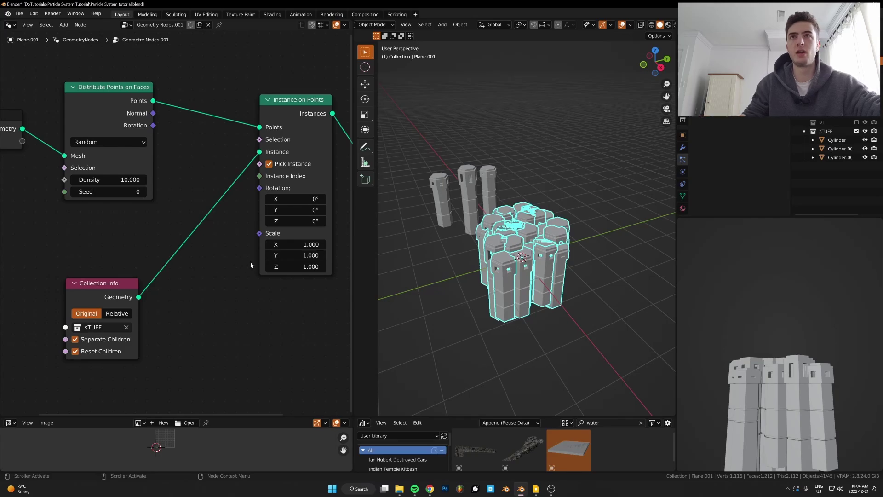
scroll(250, 261, "up", 2)
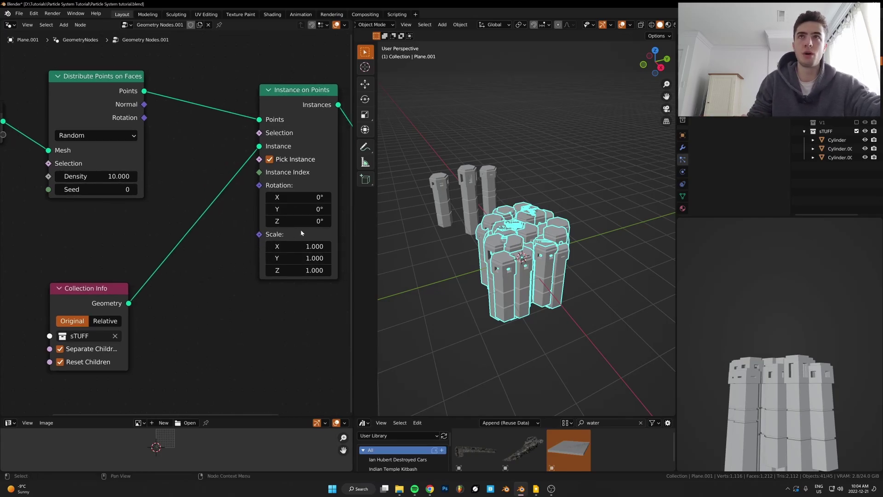
scroll(290, 253, "up", 2)
middle_click_drag(316, 226, 294, 232)
left_click_drag(293, 224, 340, 224)
key("ctrl+z")
left_click_drag(274, 253, 268, 281)
key("ctrl+z")
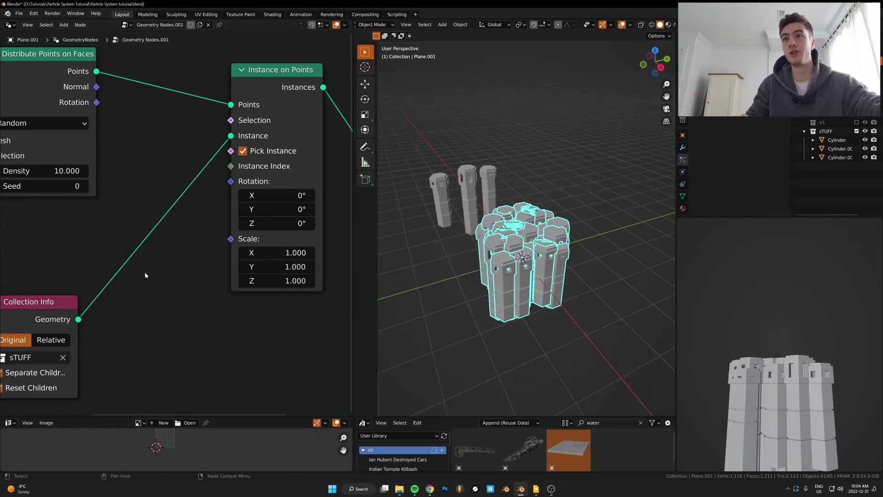
Move the Collection Info node up and away from Instance on Points to free space between them
middle_click_drag(145, 276, 213, 204)
scroll(131, 240, "down", 3)
left_click_drag(130, 224, 103, 179)
Add a Random Value node beside Collection Info and connect its value to the Scale input of Instance on Points
key("shift+a")
left_click(177, 222)
type("rand")
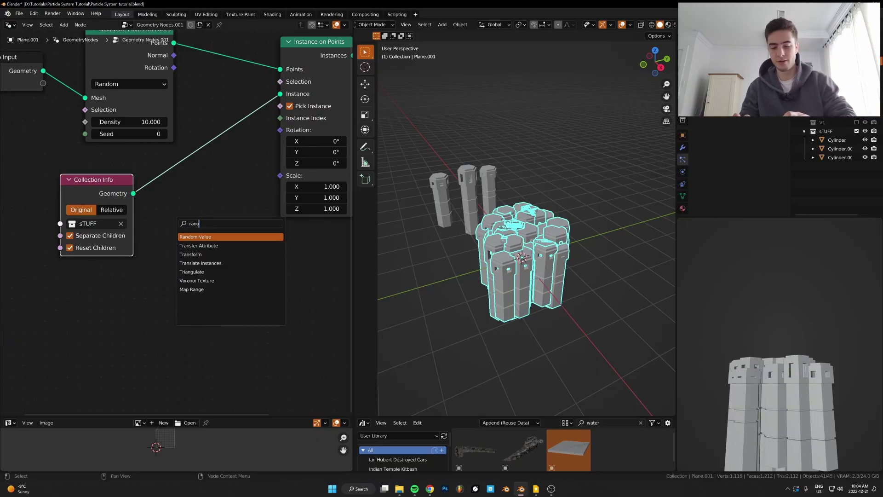
key("BackSpace")
type("om")
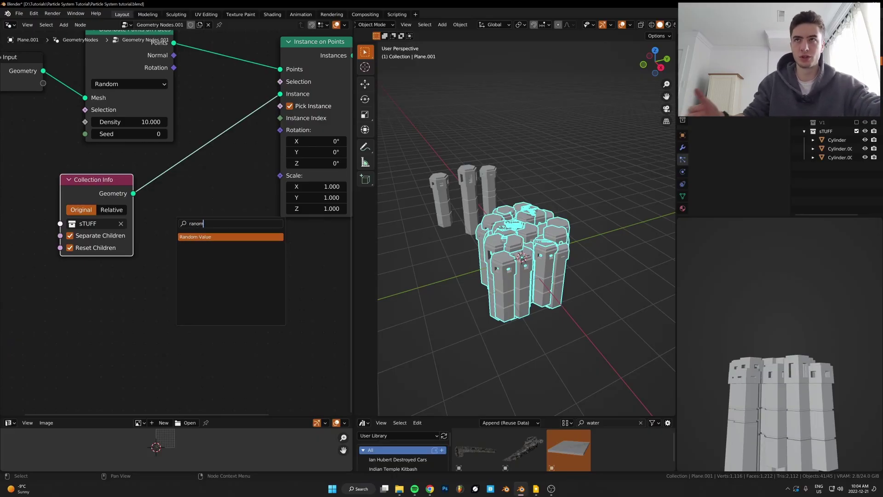
key("Return")
left_click(238, 218)
left_click_drag(231, 226, 280, 175)
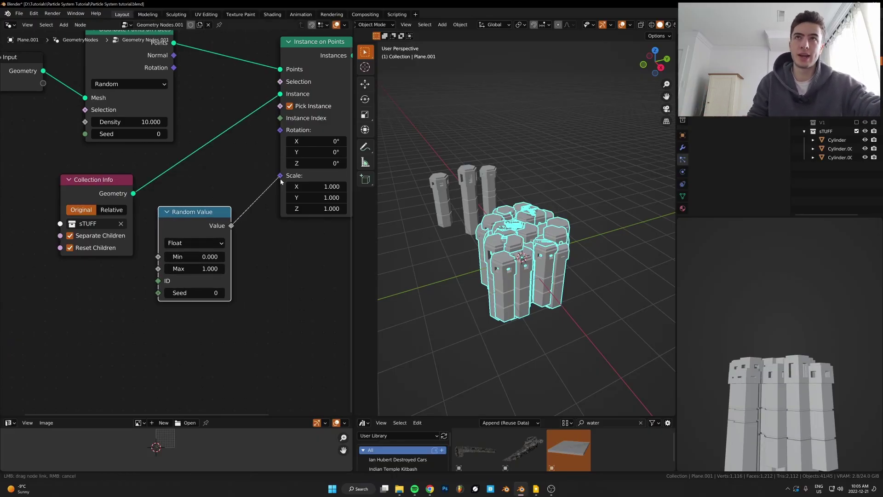
left_click(274, 277)
Set the Random Value node's Min to 0.2 and Max to 1.24 to vary the tower sizes
left_click(192, 260)
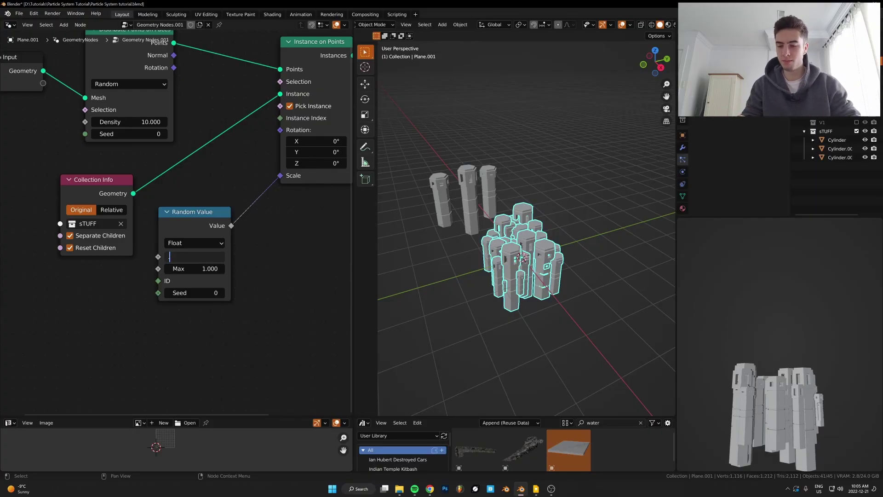
type(".2")
key("Return")
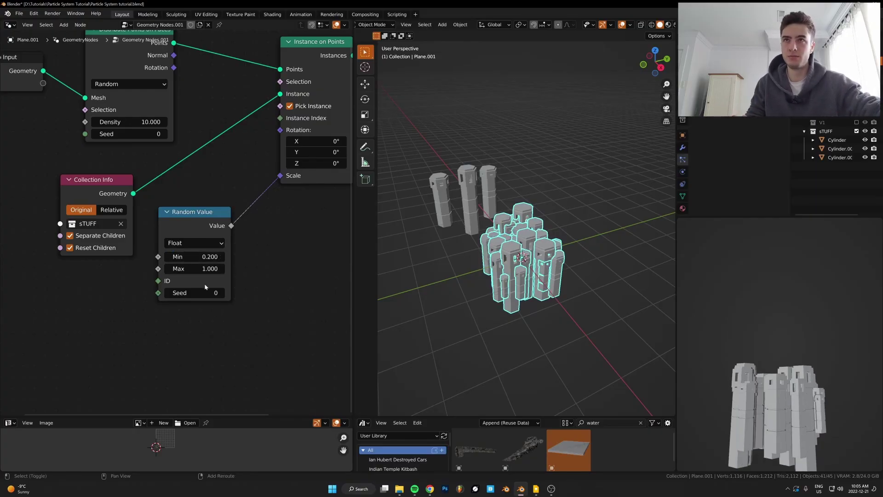
left_click_drag(202, 269, 220, 269)
scroll(502, 305, "down", 3)
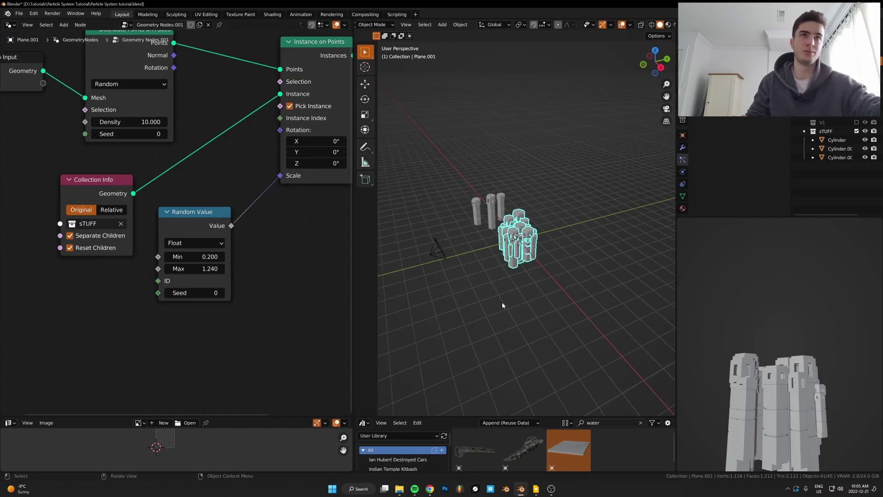
scroll(502, 305, "up", 4)
middle_click_drag(503, 305, 356, 268)
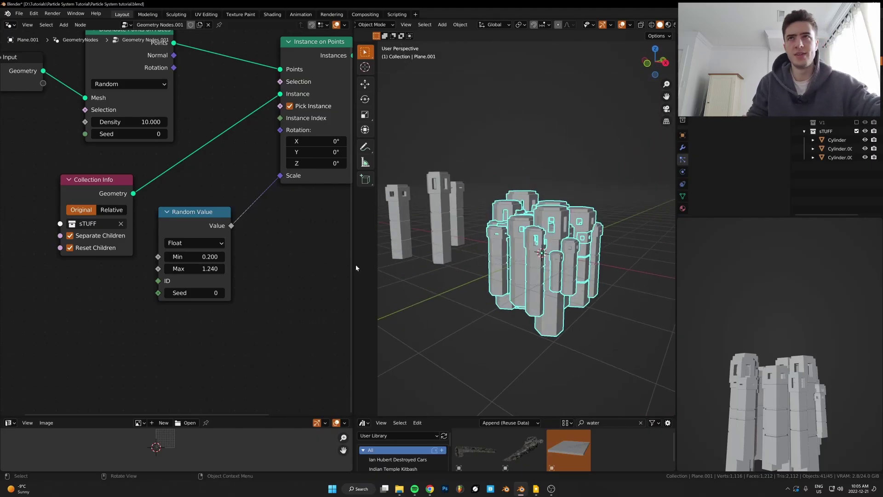
Move the Random Value node below Instance on Points, duplicate it, and place the copy under Collection Info
left_click_drag(197, 235, 263, 265)
key("shift+d")
left_click(76, 311)
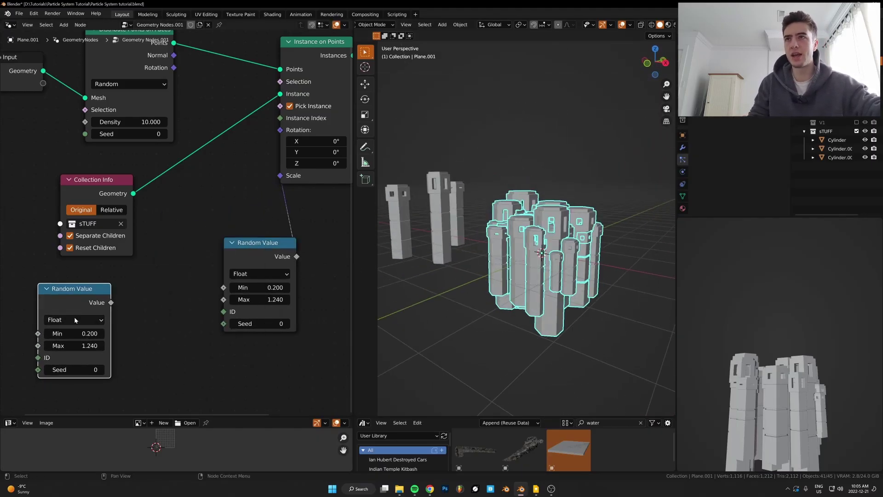
left_click(76, 320)
left_click(74, 317)
left_click_drag(67, 305, 128, 299)
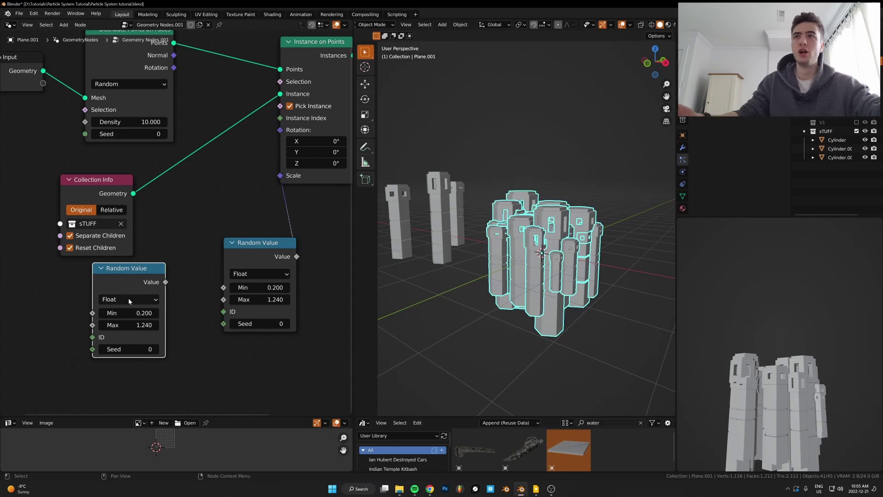
Set the duplicated Random Value node's data type to Vector and move Collection Info up, clear of it
left_click(129, 300)
left_click(128, 336)
middle_click_drag(156, 337, 169, 286)
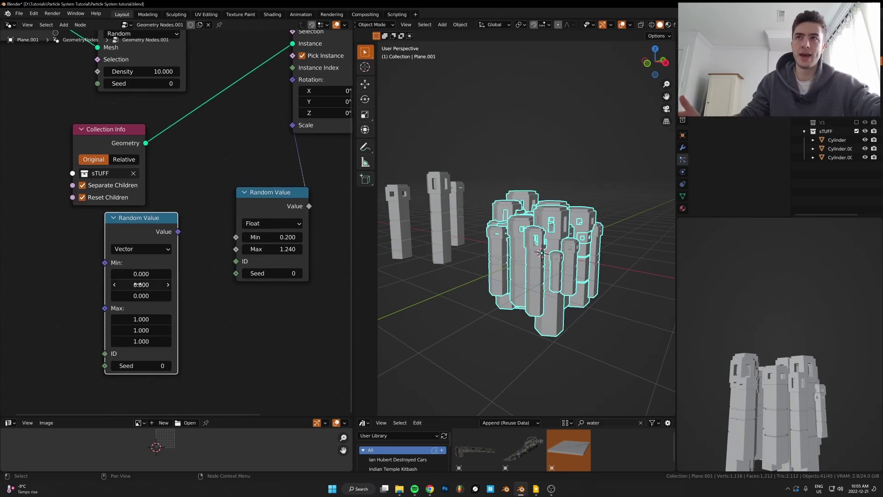
middle_click_drag(251, 259, 242, 276)
scroll(242, 276, "down", 2)
left_click_drag(122, 172, 102, 152)
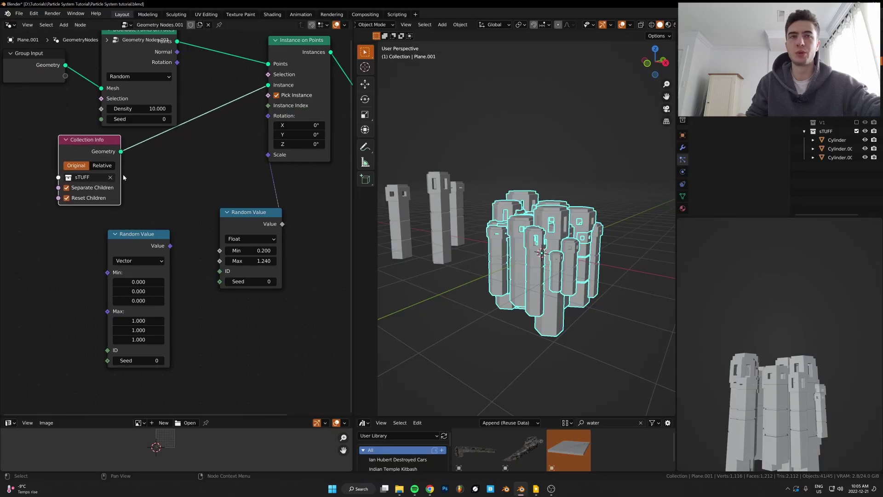
left_click(235, 303)
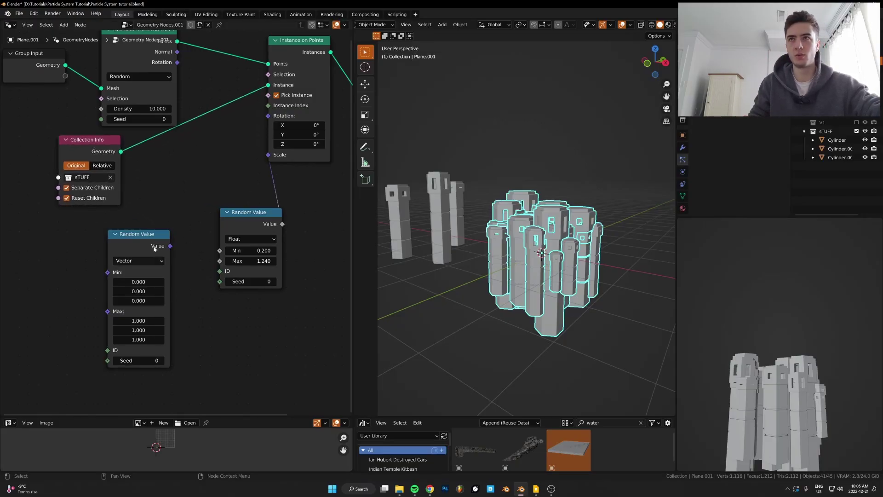
Connect the vector Random Value to the Rotation input of Instance on Points and set all its Min and Max values to 0
left_click_drag(170, 246, 269, 116)
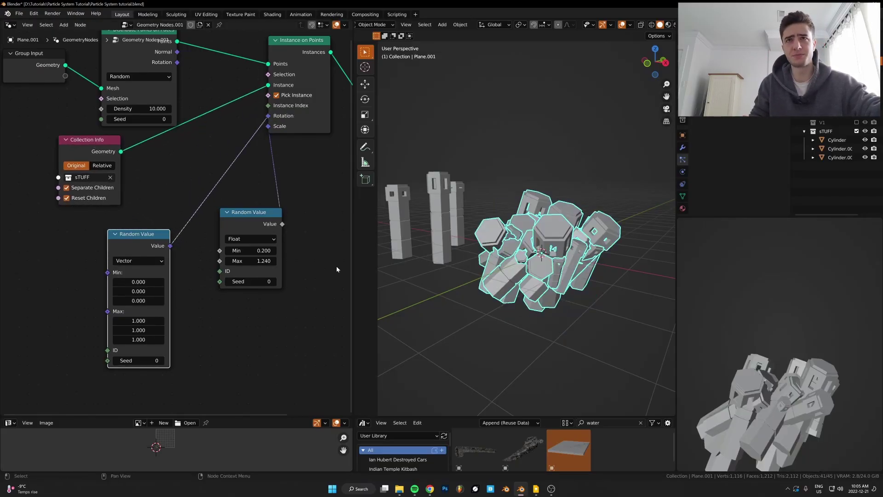
left_click_drag(152, 282, 140, 340)
type("0")
key("Return")
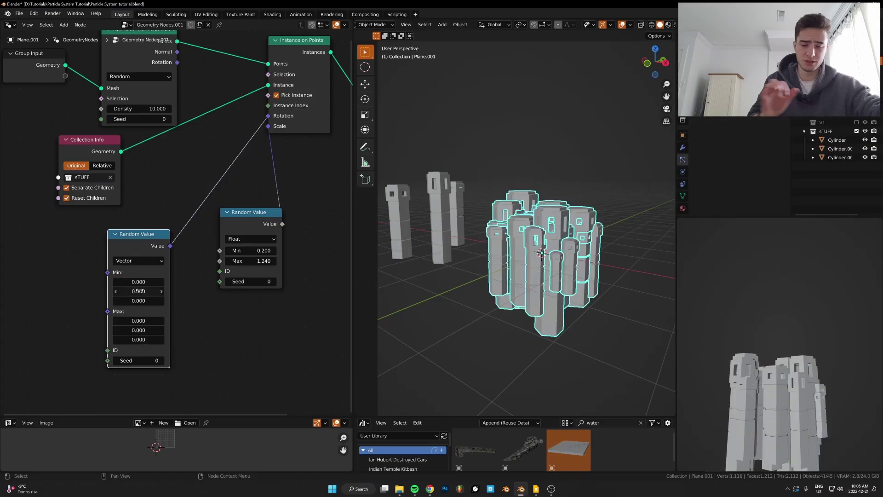
Raise the vector Random Value's maximum Z to 51.2 and inspect the towers from directly above
left_click(138, 339)
type("22.1")
key("Return")
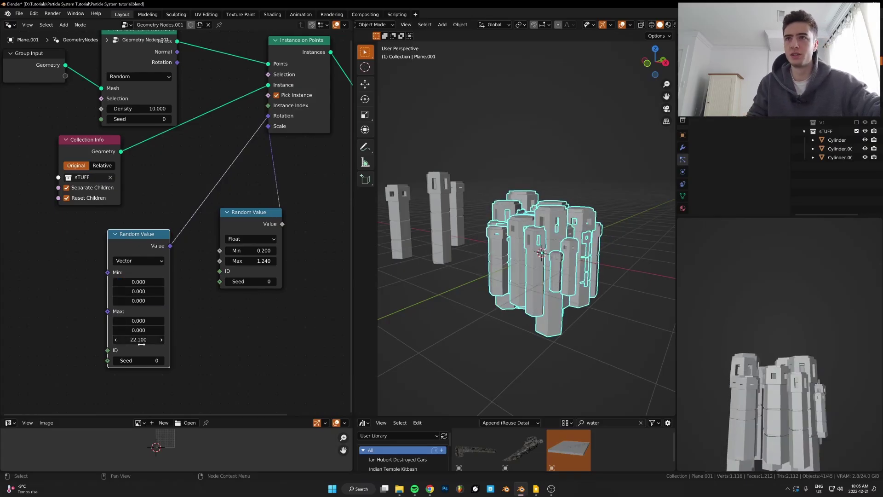
left_click_drag(141, 344, 154, 341)
middle_click_drag(619, 247, 579, 278)
key("KP_7")
scroll(579, 282, "up", 5)
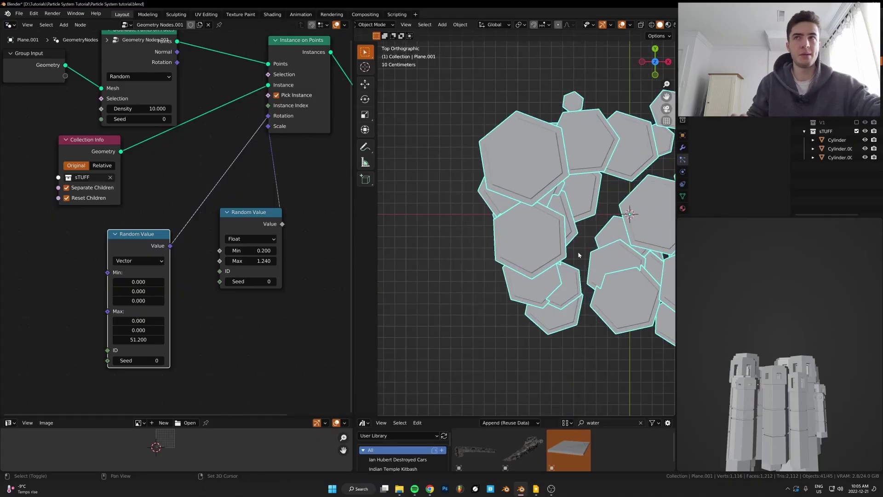
Insert a Vector Math node between the vector Random Value and the Rotation input, moving both Random Value nodes clear of it
key("shift+a")
type("ve")
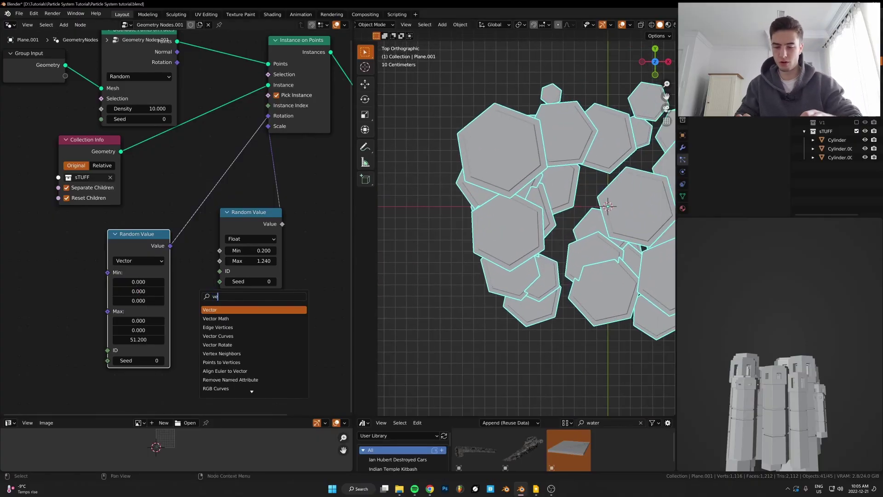
type("ctor")
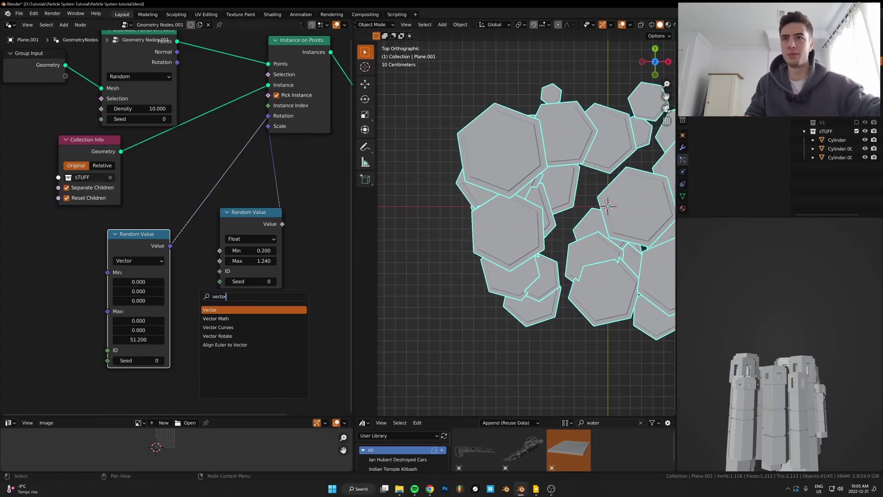
key("Return")
left_click(196, 231)
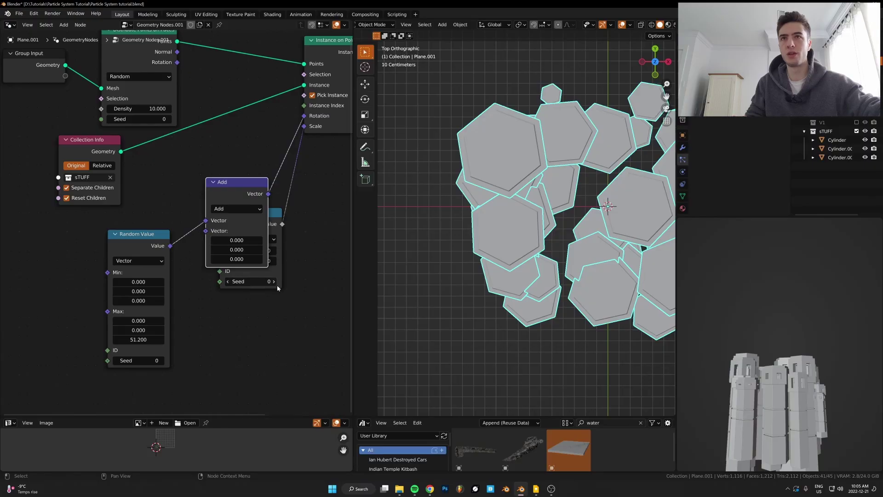
left_click_drag(276, 270, 358, 292)
left_click_drag(149, 250, 127, 250)
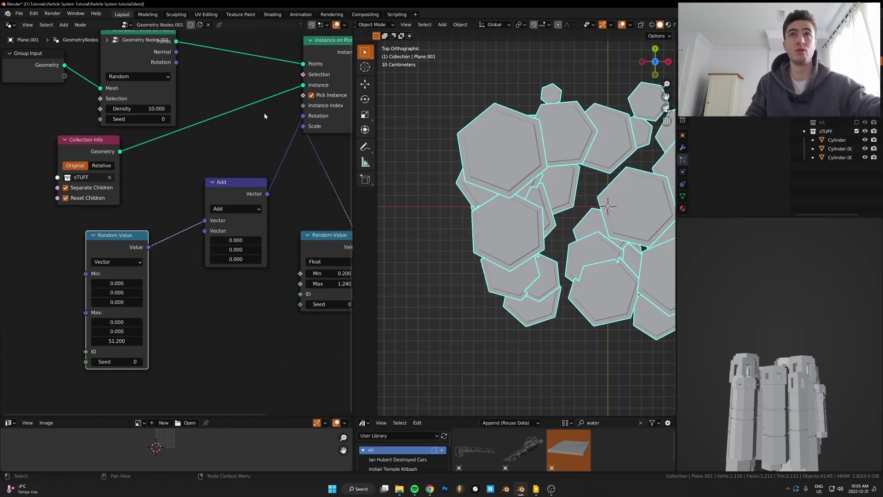
Change the Vector Math node's operation from Add to Snap
left_click(234, 218)
scroll(234, 218, "up", 2)
left_click(221, 185)
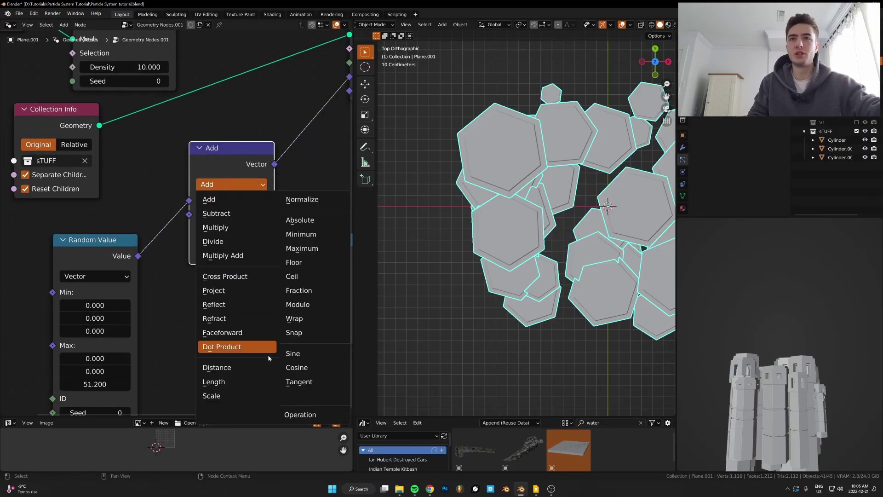
left_click(306, 334)
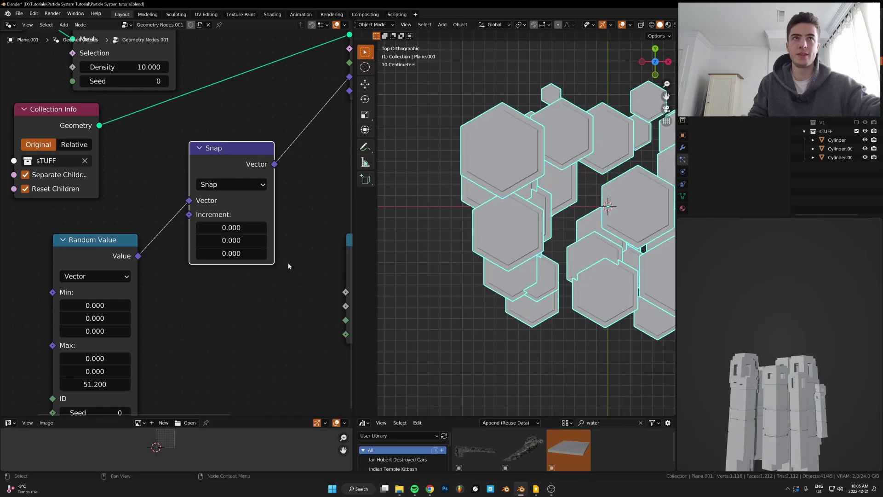
middle_click_drag(247, 254, 202, 274)
scroll(197, 252, "up", 2)
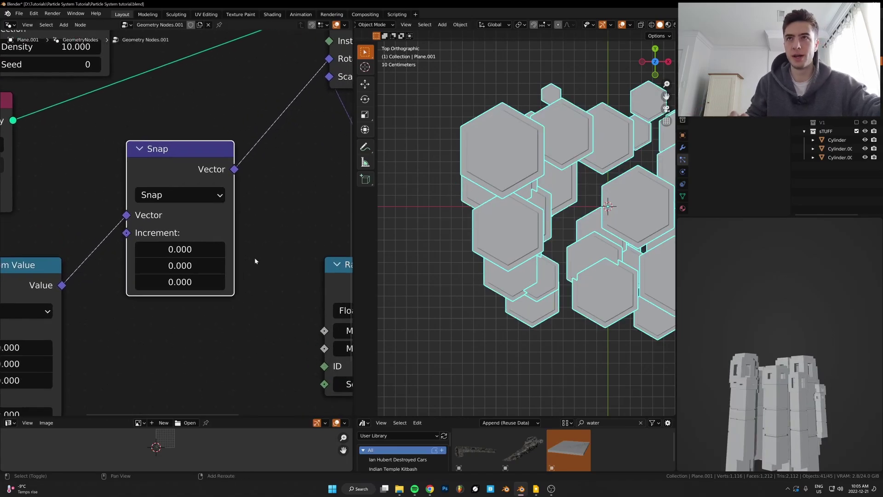
Raise the Snap node's Z increment until the hexagonal towers line up in the top view, ending at 2.096
left_click_drag(177, 281, 389, 286)
middle_click_drag(546, 272, 458, 281, "shift")
left_click_drag(169, 281, 338, 282)
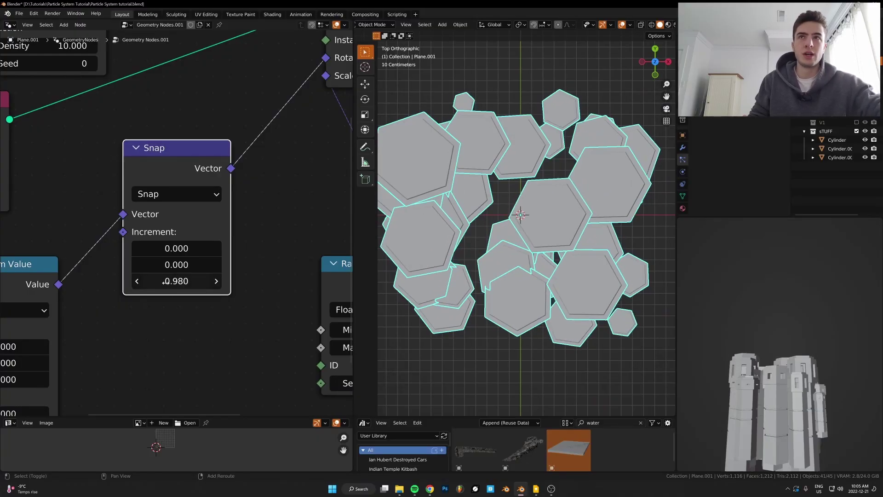
left_click_drag(170, 281, 348, 281, "shift")
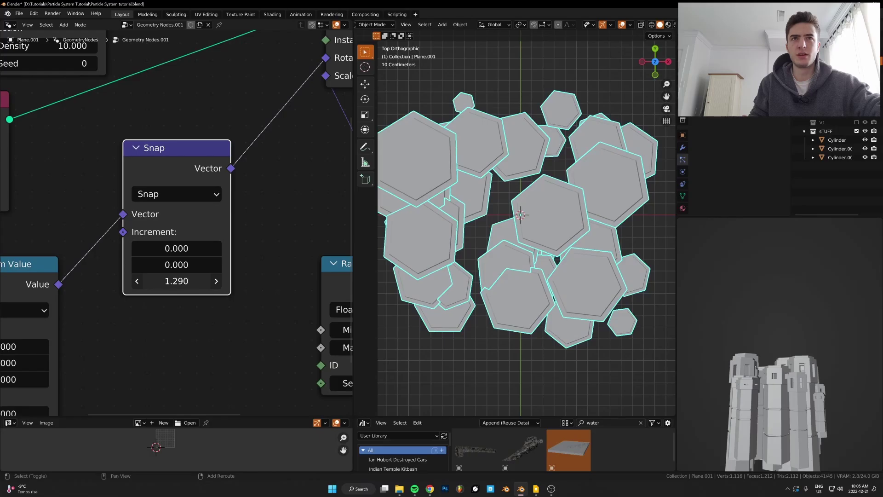
left_click_drag(177, 281, 638, 281, "shift")
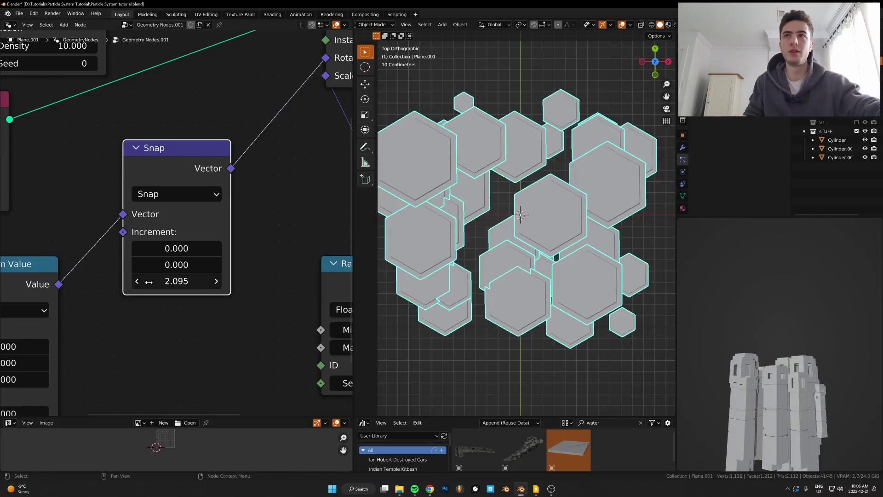
left_click(148, 282)
key("End")
key("BackSpace")
type("6")
key("Return")
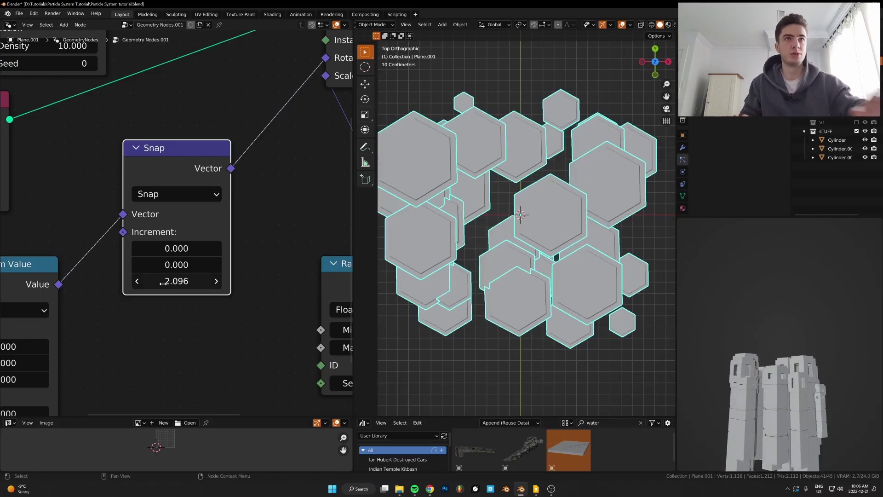
Inspect the aligned towers in perspective and from directly above, briefly unplugging the Rotation link and restoring it
scroll(539, 239, "down", 2)
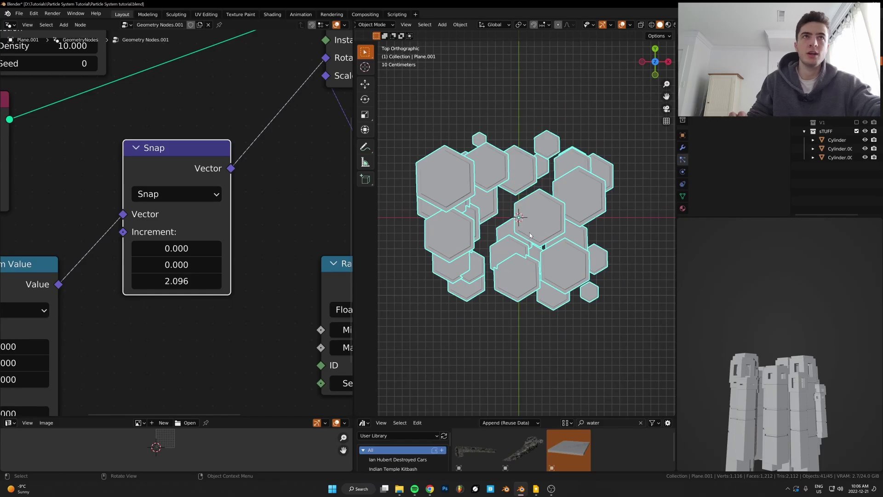
middle_click_drag(406, 299, 546, 227)
scroll(260, 151, "down", 4)
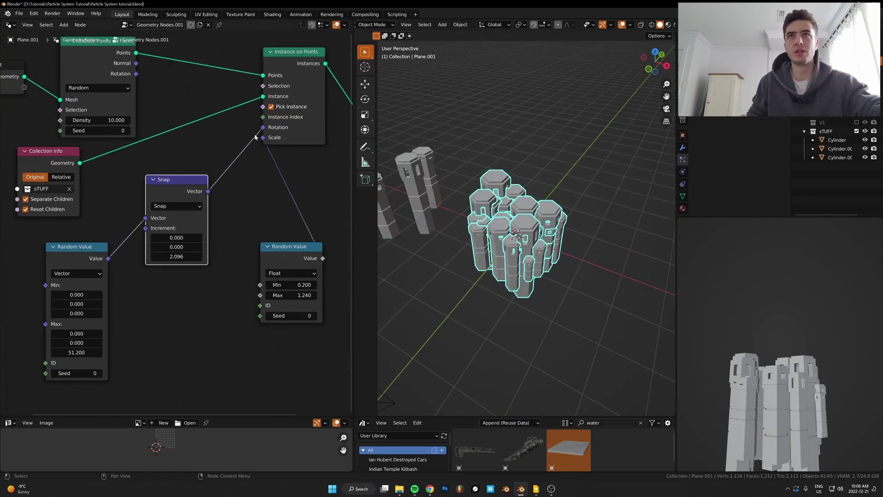
key("KP_7")
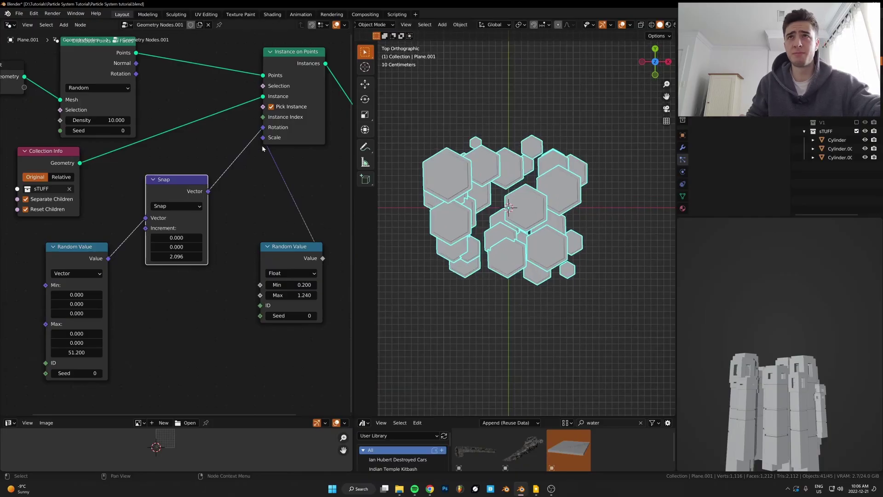
left_click_drag(263, 127, 238, 149)
key("ctrl+z")
middle_click_drag(487, 240, 490, 208)
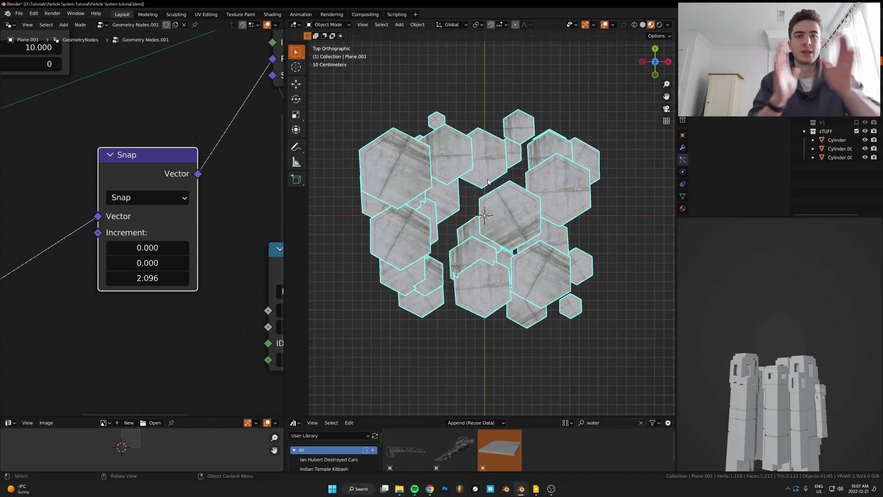
scroll(537, 257, "up", 2)
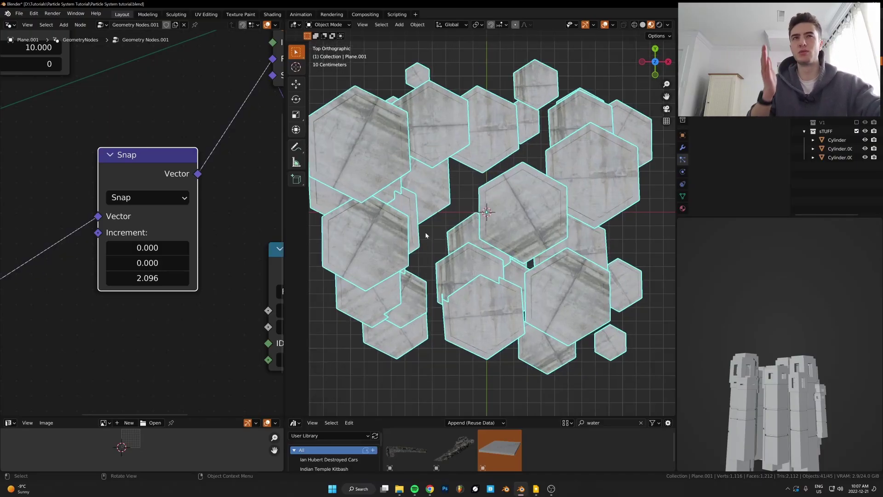
Unlink the Snap node from the Rotation input to compare the tower textures from above, and reconnect it
middle_click_drag(275, 192, 254, 198)
scroll(207, 193, "down", 2)
left_click_drag(129, 183, 127, 257, "alt")
key("ctrl+z")
left_click_drag(234, 88, 207, 115)
scroll(524, 247, "down", 2)
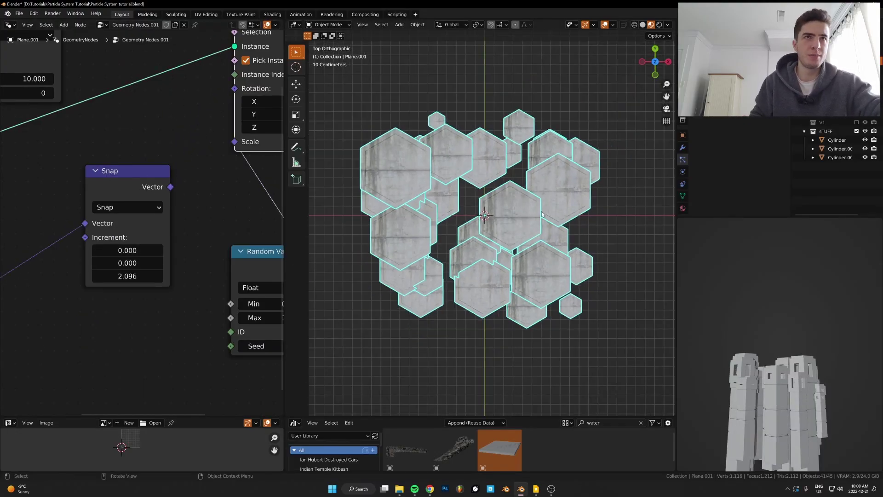
left_click_drag(170, 187, 242, 95)
scroll(551, 219, "up", 2)
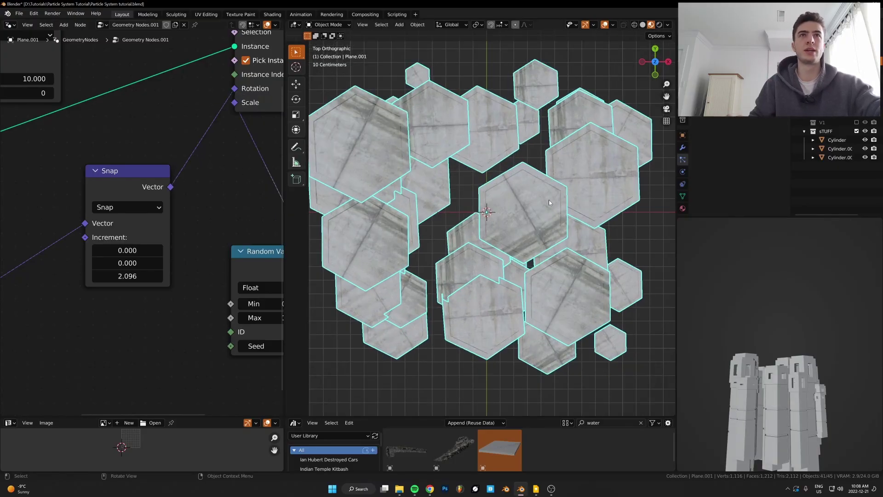
Try rotating the middle source tower by about 30 degrees in the top view, cancel it, and reselect the scattered plane
scroll(469, 200, "down", 5)
left_click(327, 245)
middle_click_drag(380, 232, 465, 198, "shift")
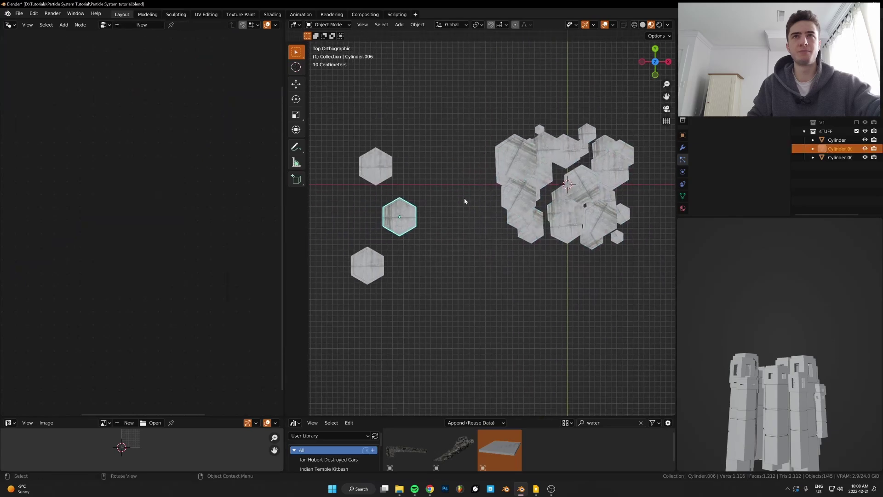
key("r")
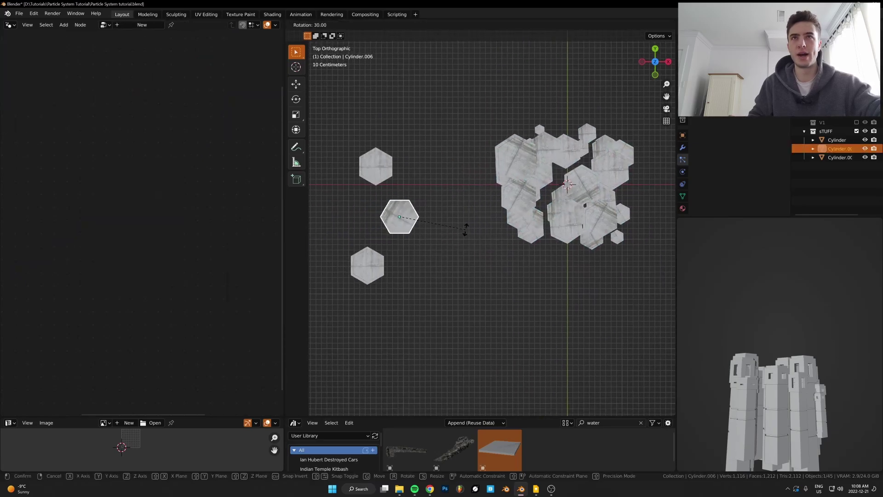
right_click(479, 224)
middle_click_drag(514, 229, 422, 237, "shift")
scroll(422, 238, "up", 5)
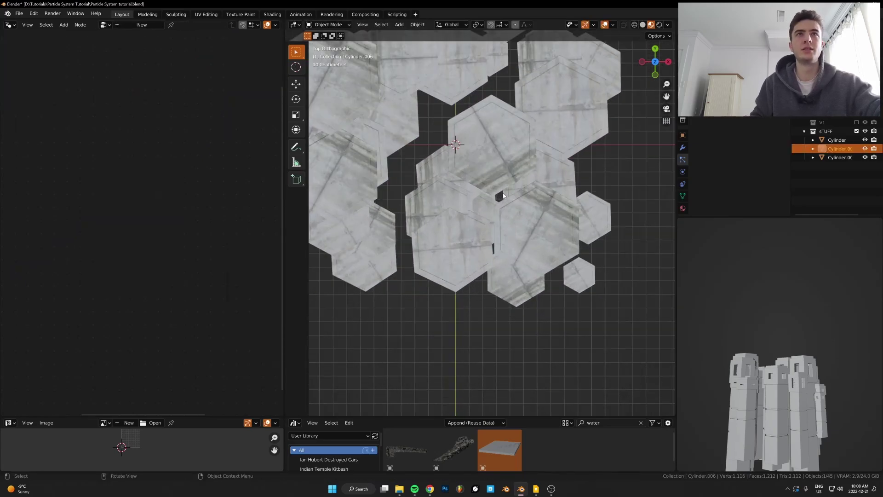
left_click(533, 208)
middle_click_drag(533, 211, 562, 255, "shift")
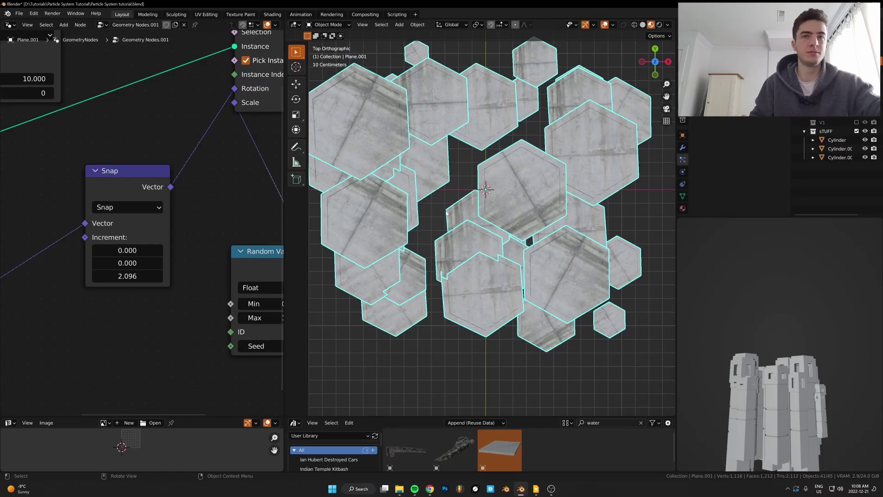
Examine the textured tower cluster in perspective from several sides and distances
middle_click_drag(416, 252, 449, 214)
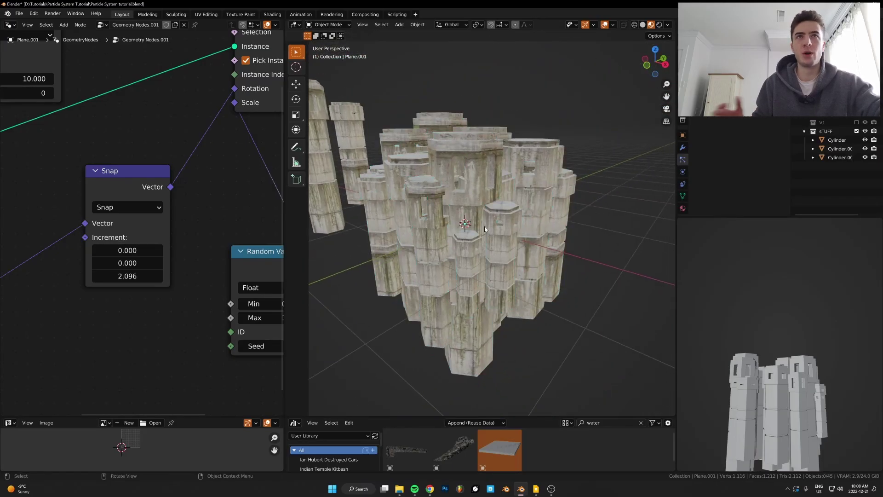
scroll(515, 251, "down", 3)
left_click(562, 250)
scroll(515, 246, "up", 3)
middle_click_drag(562, 251, 526, 235)
scroll(239, 231, "down", 2)
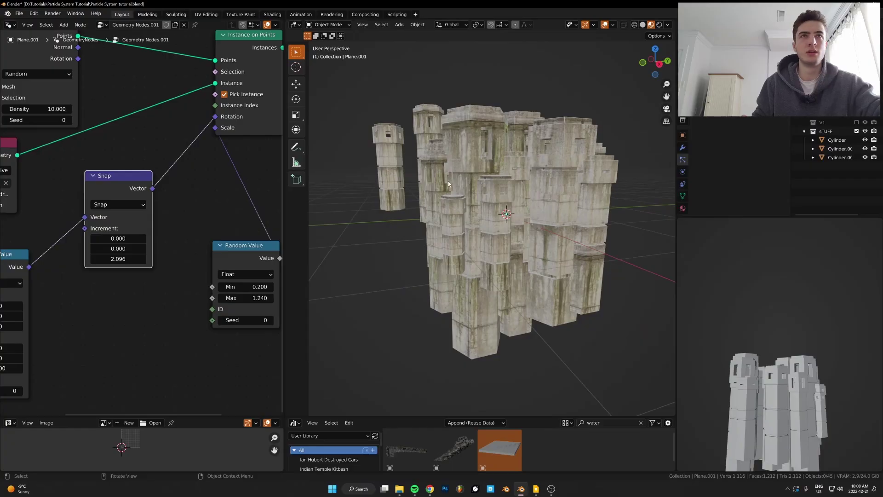
left_click(500, 194)
middle_click_drag(563, 183, 502, 165, "shift")
Switch the main viewport to rendered shading and examine the lit towers alongside the source towers
key("z")
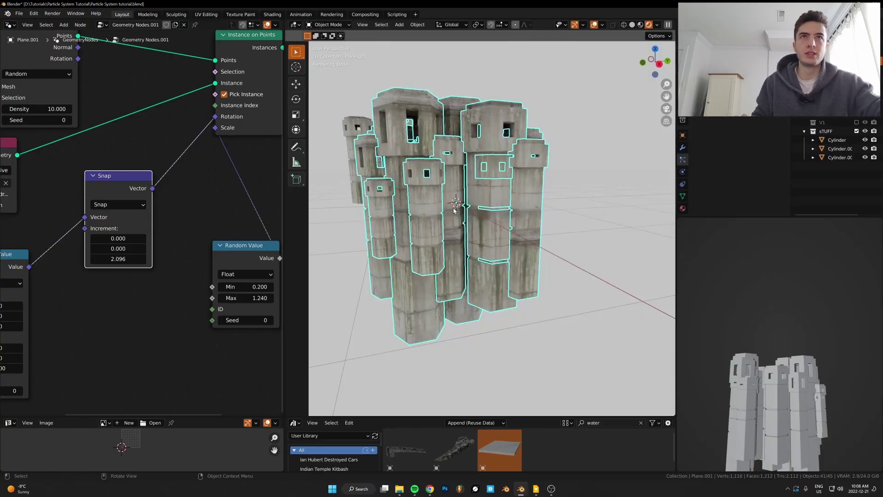
scroll(529, 197, "down", 3)
middle_click_drag(528, 195, 546, 197)
left_click(545, 197)
scroll(509, 209, "up", 3)
scroll(507, 207, "down", 3)
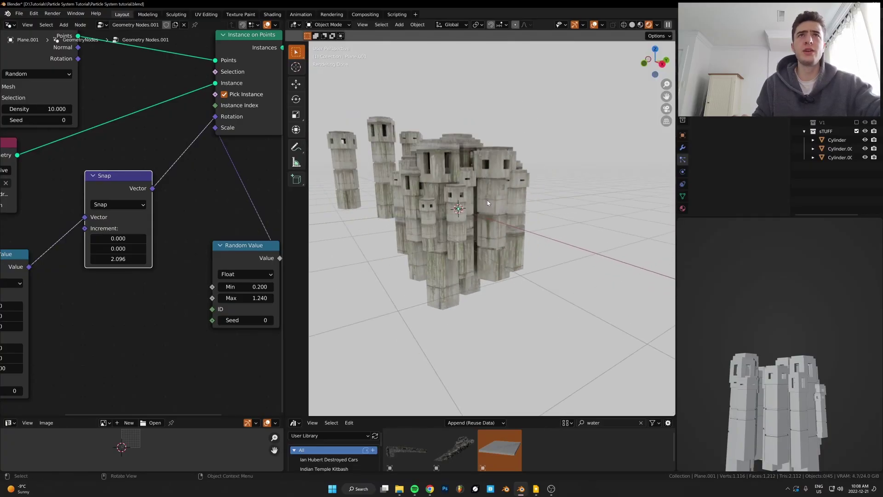
mouse_move(487, 200)
middle_mouse_down("shift")
mouse_move(500, 219)
mouse_move(531, 233)
mouse_move(559, 229)
mouse_move(456, 209)
mouse_move(488, 203)
middle_mouse_up("shift")
Try scaling the scattered plane to about 0.44 horizontally in Object Mode, excluding Z, and undo it
left_click(543, 233)
left_click(456, 209)
key("s")
key("shift+z")
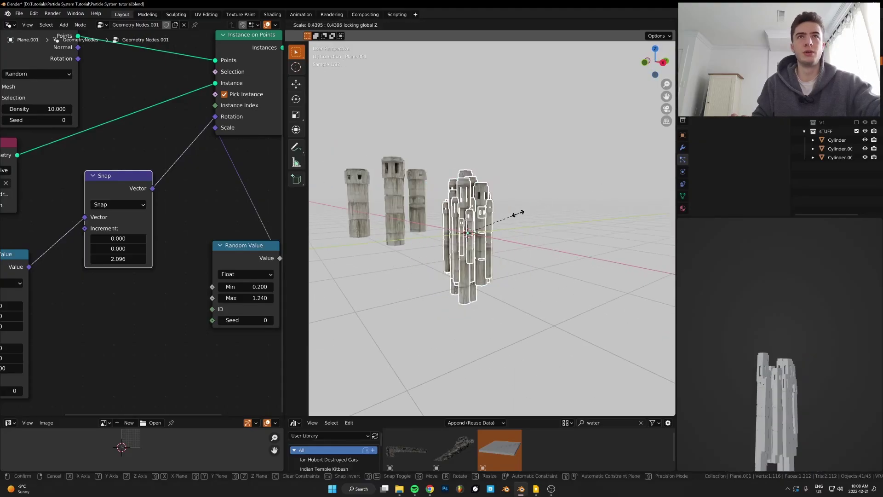
left_click(516, 214)
scroll(537, 241, "up", 2)
left_click(577, 228)
left_click(441, 248)
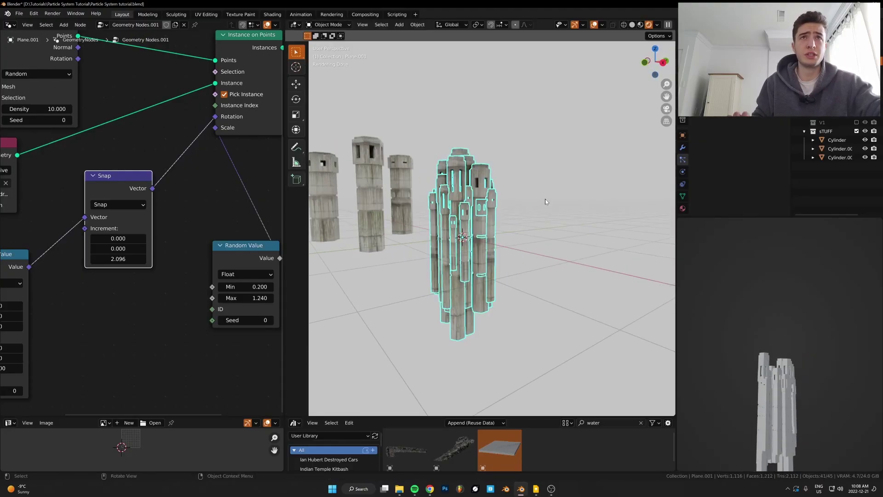
key("ctrl+z")
key("ctrl+z")
Enlarge the plane's mesh in Edit Mode so that it spreads many more towers, and return to Object Mode
middle_click_drag(522, 213, 501, 249)
left_click(527, 252)
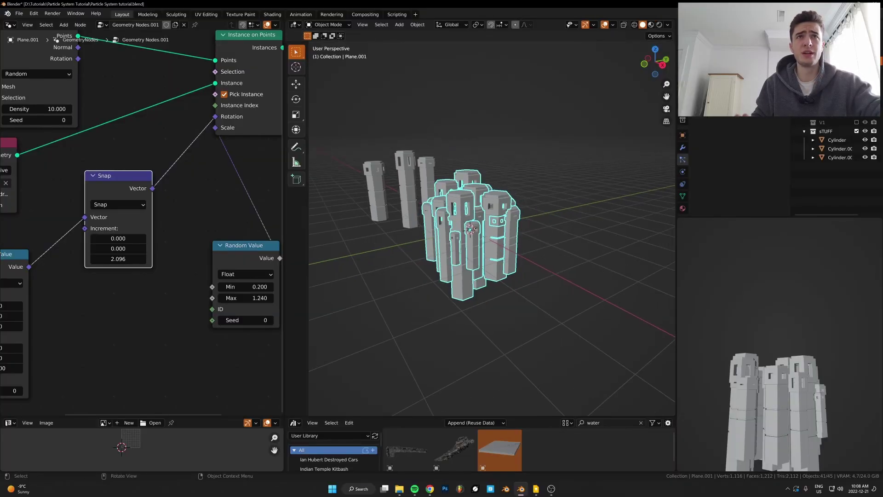
key("s")
key("Escape")
key("Tab")
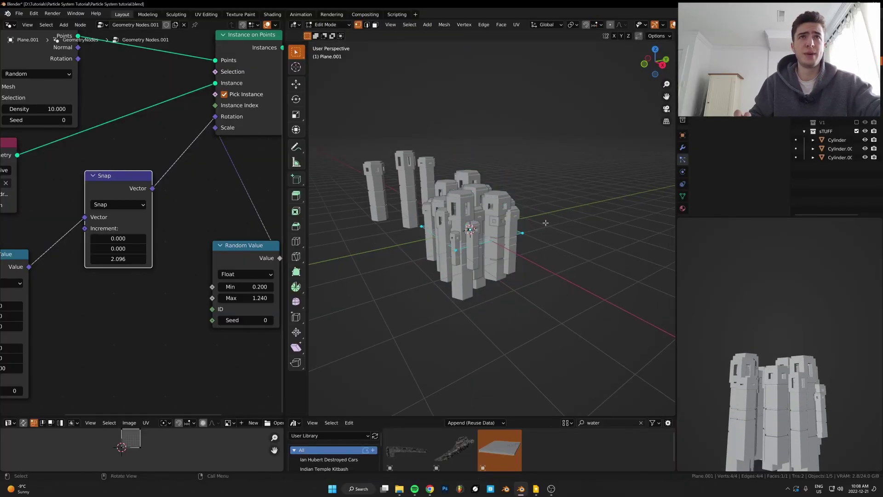
key("s")
left_click(670, 215)
key("Tab")
scroll(462, 234, "down", 5)
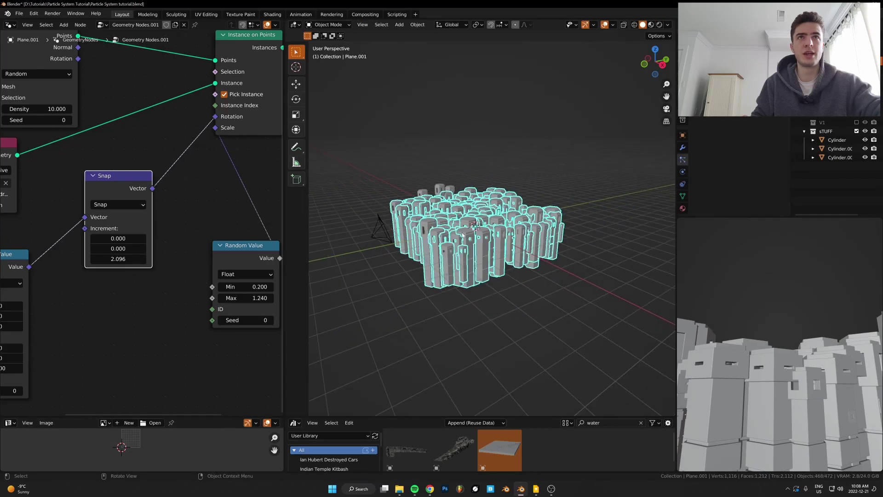
Check the enlarged tower field in rendered shading and undo the plane mesh enlargement
key("z")
left_click(510, 222)
scroll(538, 193, "up", 4)
middle_click_drag(539, 186, 568, 184)
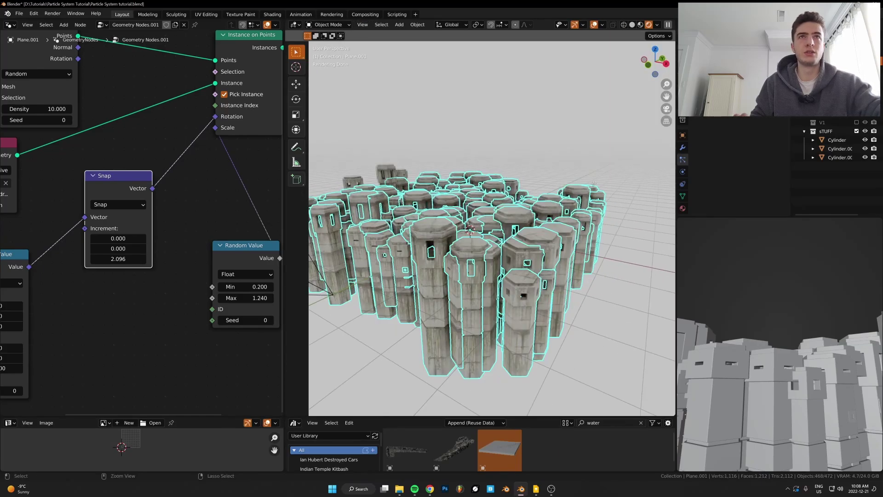
key("ctrl+z")
key("ctrl+z")
key("Tab")
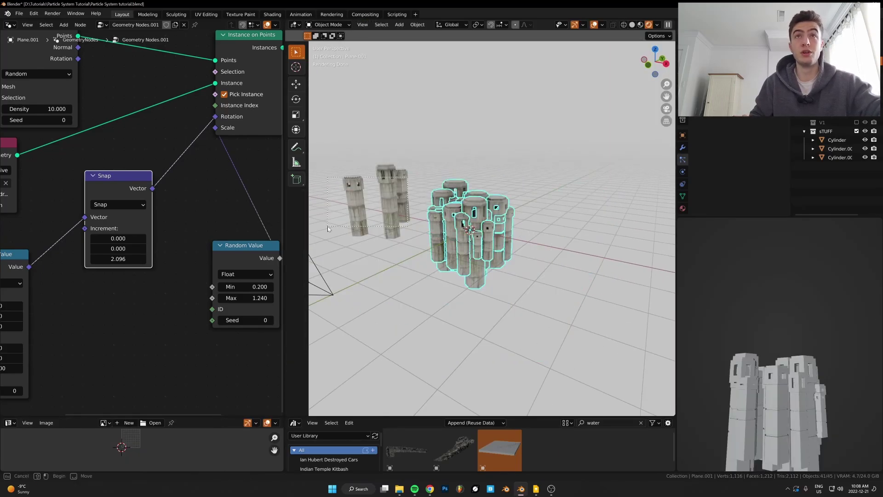
Select the three source towers and move them along X, farther away from the scattered cluster
left_click_drag(407, 176, 328, 229)
left_click(405, 208, "shift")
middle_click_drag(406, 208, 468, 209)
scroll(468, 209, "down", 3)
key("g")
key("x")
left_click(371, 234)
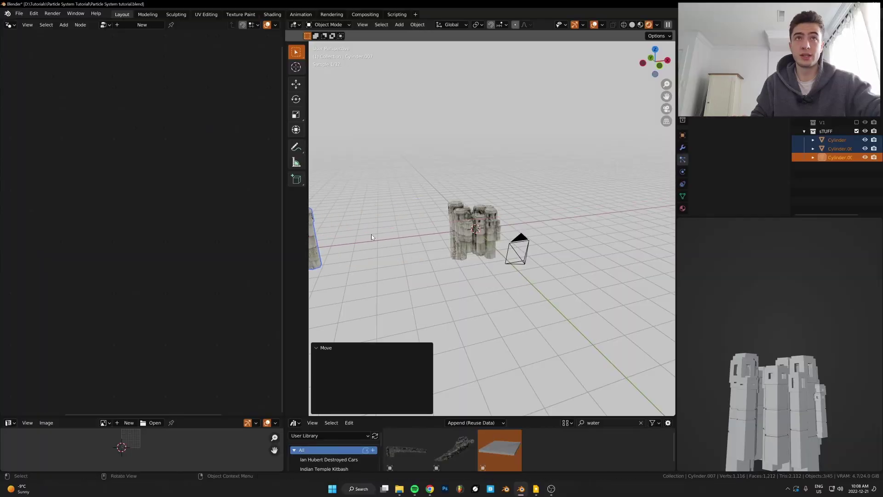
middle_click_drag(371, 234, 330, 233)
Select the scattered plane, show the camera preview in rendered shading with its full frame, and set the main viewport to solid shading
left_click(479, 232)
key("z")
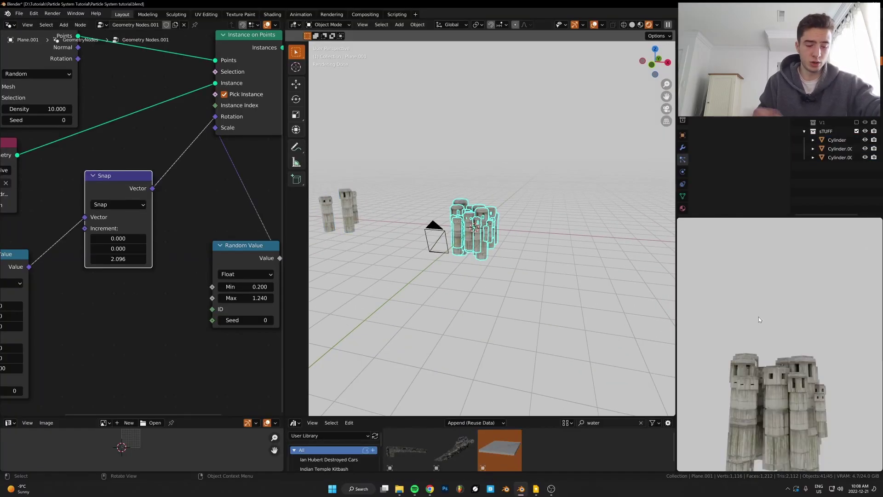
key("KP_0")
key("KP_0")
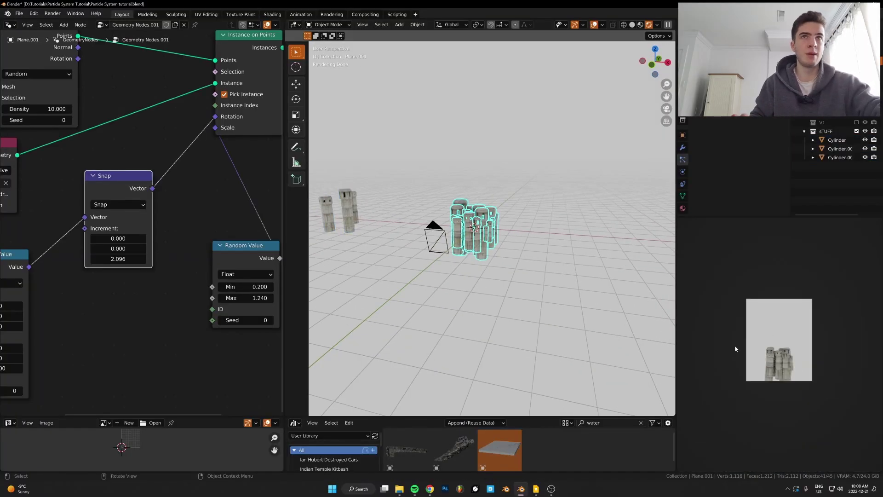
scroll(599, 289, "up", 2)
key("z")
scroll(548, 269, "up", 2)
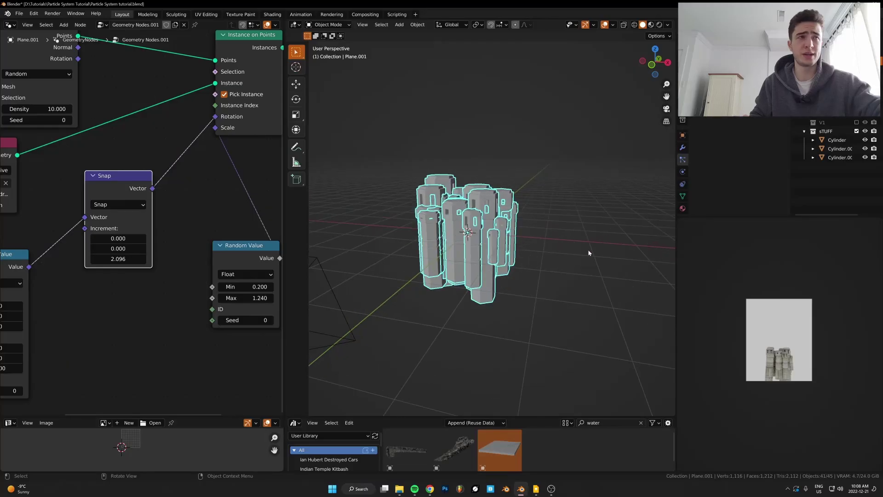
scroll(805, 330, "up", 3)
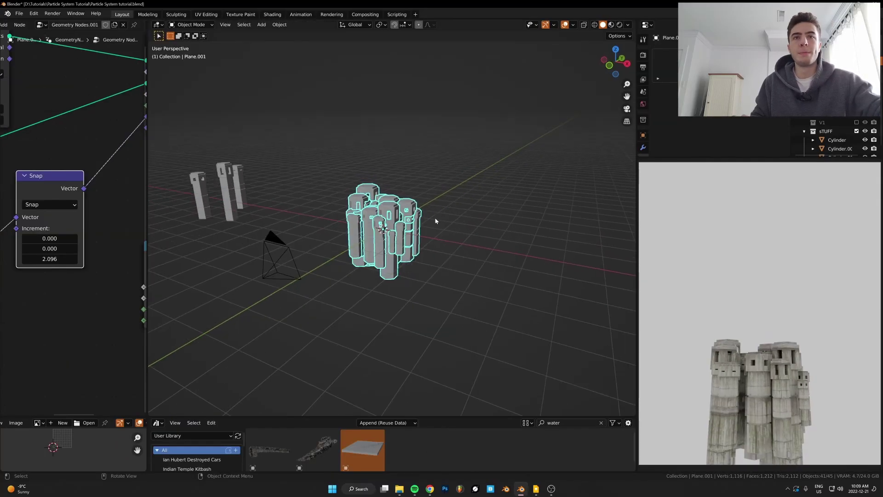
Place the Water asset in the scene and add a mesh plane scaled up about 11 times
left_click_drag(352, 450, 436, 187)
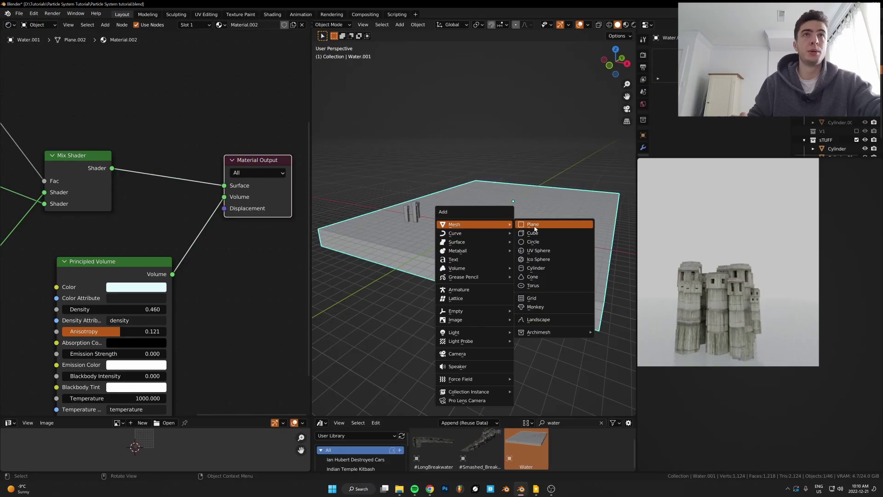
left_click(534, 227)
key("s")
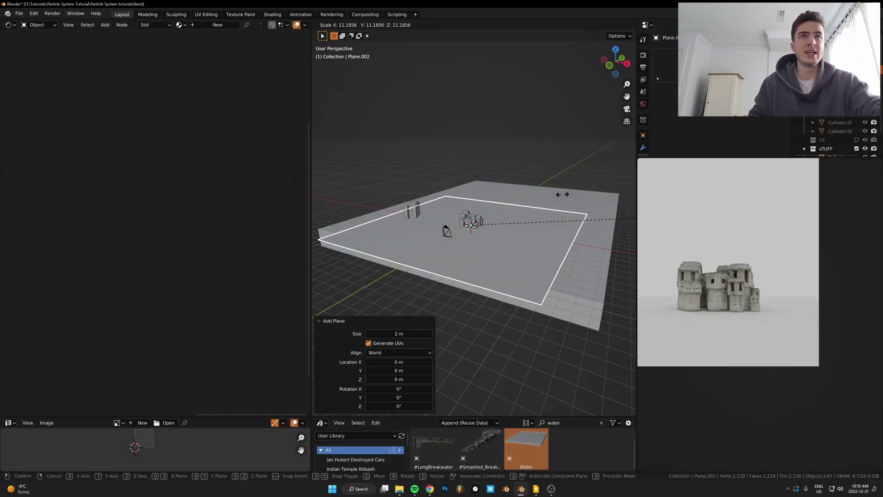
left_click(421, 202)
Lower the new plane by about 1.5 m along Z, shift it horizontally and adjust its overall scale beneath the towers
key("g")
key("z")
left_click(489, 252)
key("g")
key("shift+z")
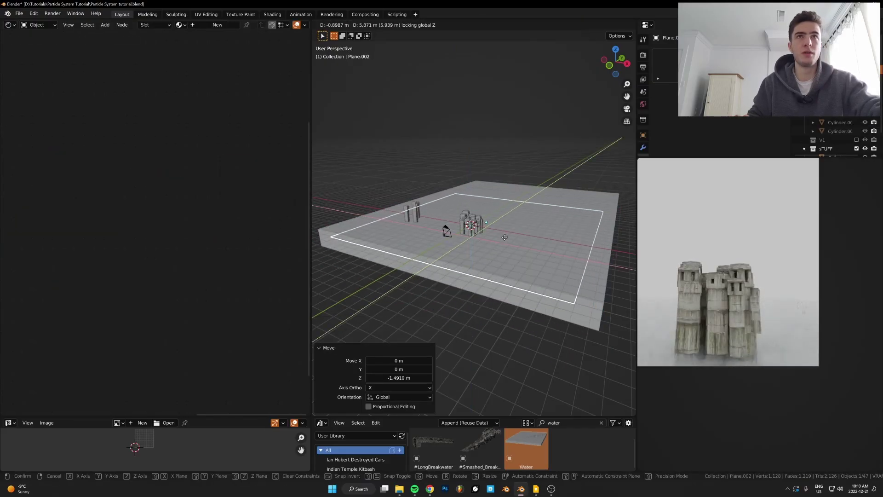
key("s")
right_click(507, 237)
key("s")
left_click(529, 237)
key("g")
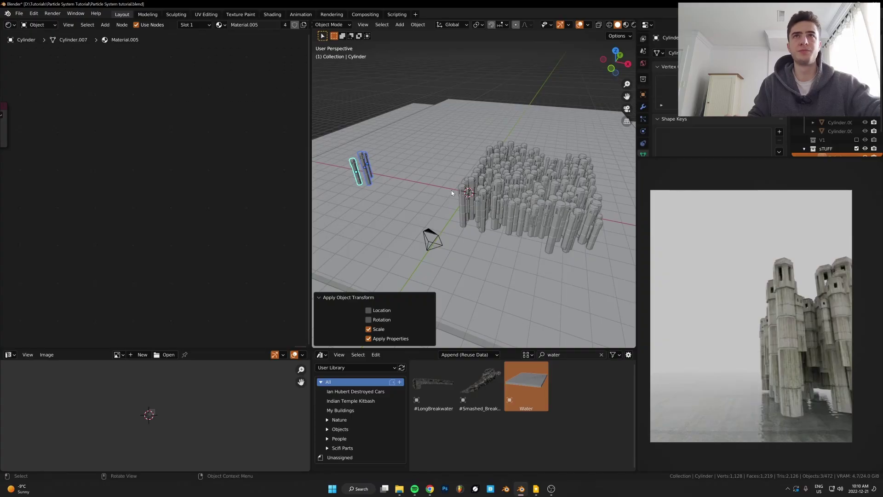
Scale the meshes of the selected source towers horizontally in Edit Mode, leaving Z locked
key("Tab")
key("s")
key("shift+z")
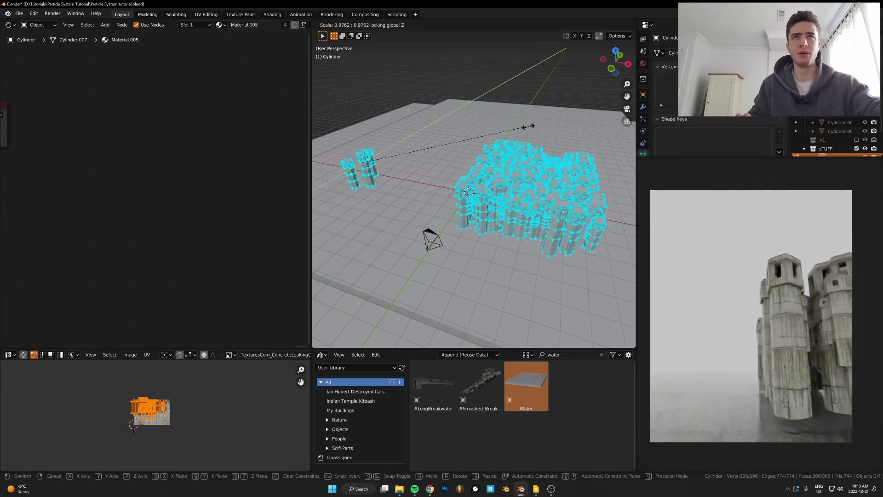
left_click(455, 169)
key("Tab")
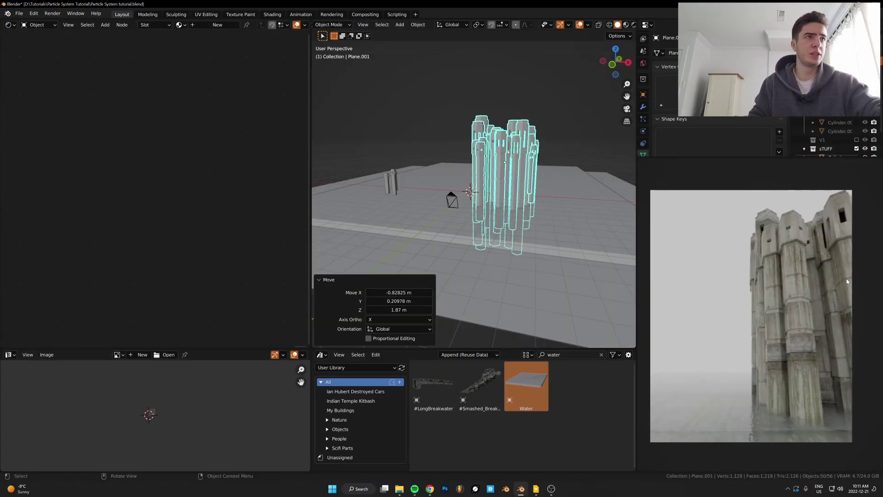
Rotate the scattered tower cluster around the Z axis
middle_click_drag(542, 188, 590, 183)
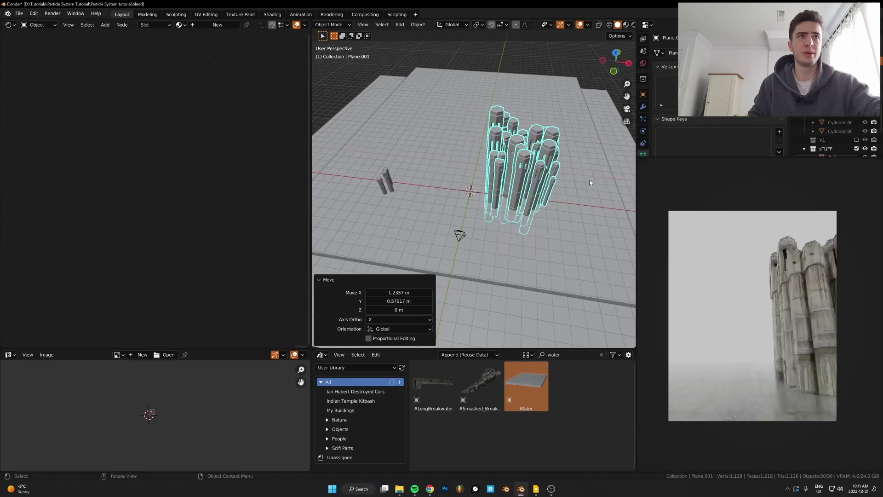
key("r")
key("z")
left_click(581, 219)
Make a linked duplicate of the cluster about -8.6 m in X and 4.7 m in Y, then rotate it around Z and rescale it
key("shift+d")
left_click(466, 203)
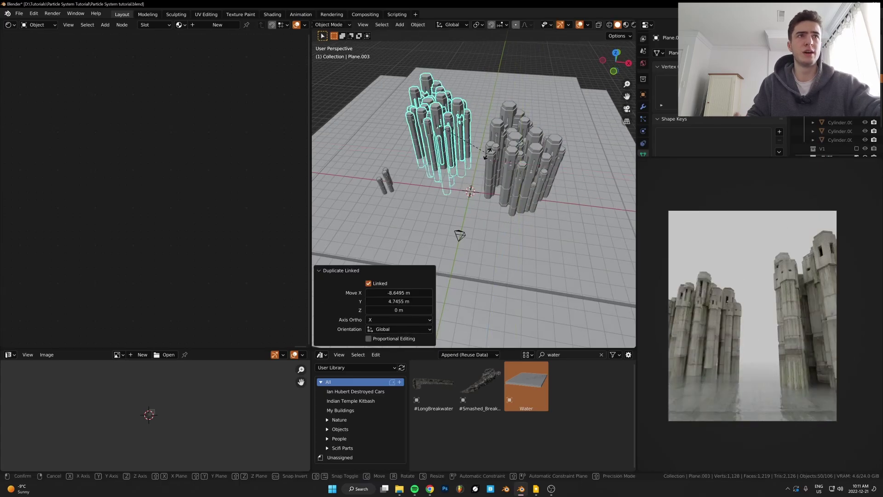
key("r")
key("z")
left_click(491, 192)
key("s")
left_click(496, 198)
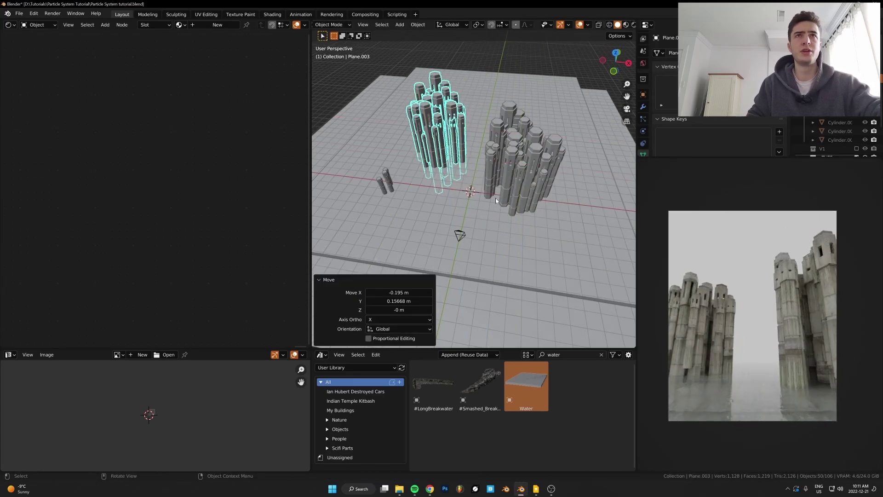
Duplicate the second cluster, place the copy just in front of it, and adjust its height and Z rotation
key("shift+d")
left_click(539, 167)
key("g")
key("z")
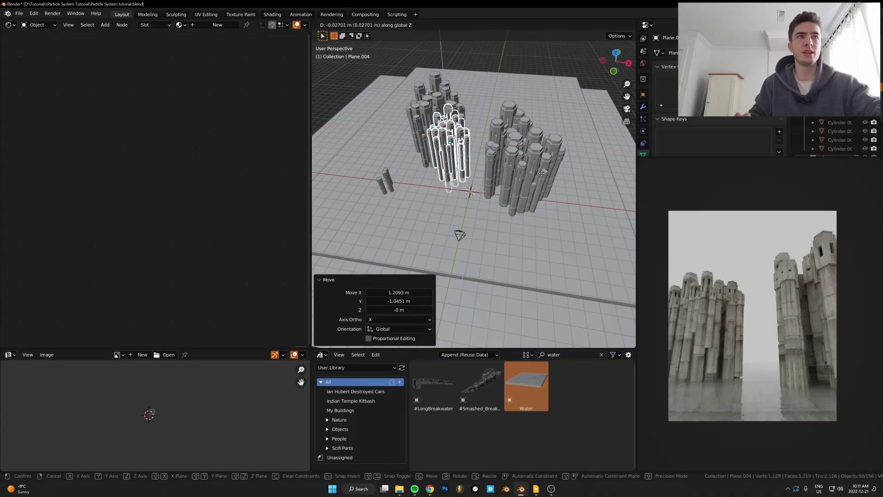
left_click(539, 192)
key("r")
key("z")
left_click(545, 220)
Lower the front copy by about 1.4 m along Z and scale it
middle_click_drag(545, 221, 544, 190)
key("g")
key("z")
left_click(578, 181)
key("s")
key("z")
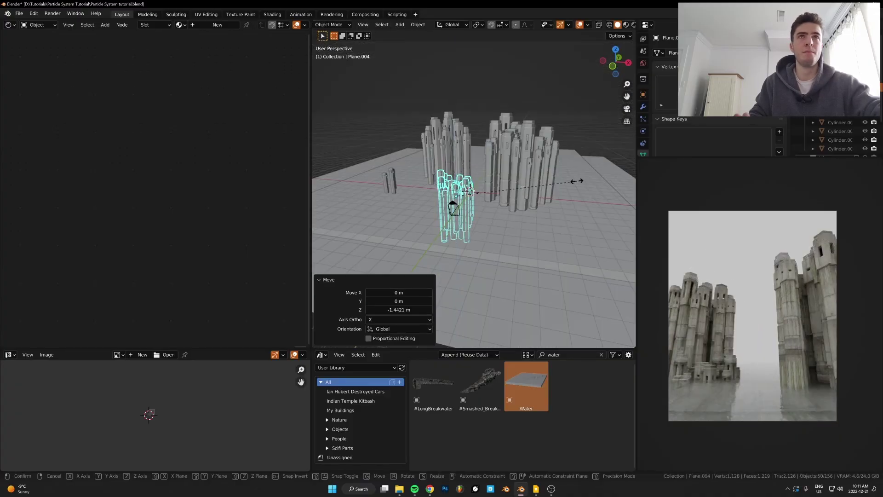
left_click(534, 199)
Apply the front copy's scale and move it to the foot of the tall cluster
key("ctrl+a")
key("s")
left_click(539, 197)
scroll(528, 202, "up", 1)
key("g")
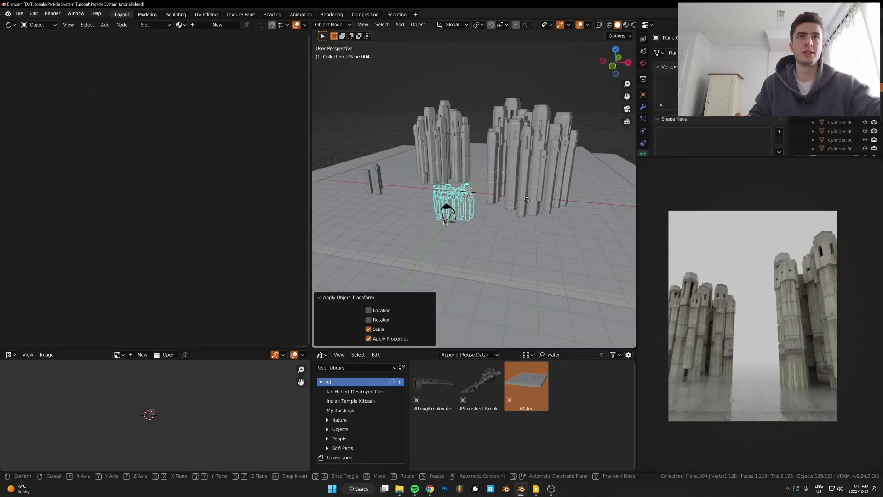
left_click(528, 197)
Make a linked duplicate of the low cluster about 5.1 m in X and -2.9 m in Y, rotated about 88.5° around Z
middle_click_drag(534, 195, 534, 211)
key("alt+d")
key("shift+z")
left_click(575, 235)
key("r")
key("z")
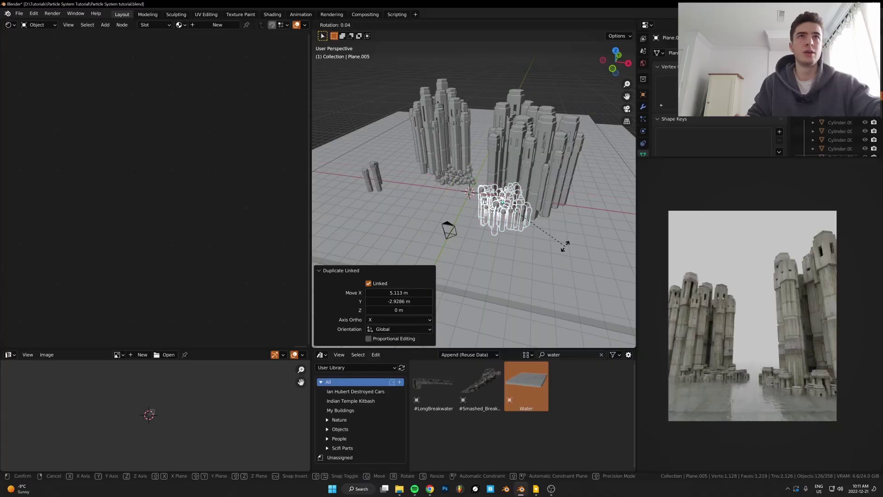
left_click(533, 219)
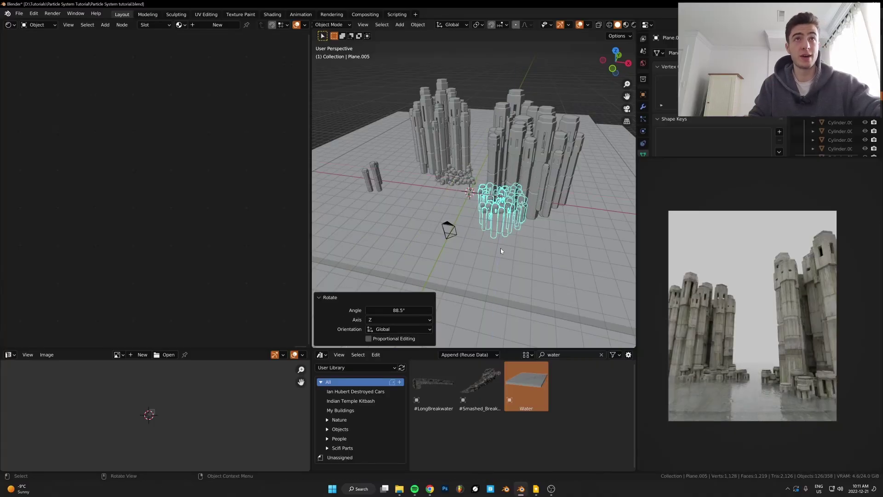
Make another linked duplicate of the low cluster among the first tall cluster's towers and rotate it around Z
middle_click_drag(500, 247, 511, 216)
key("alt+d")
left_click(529, 140)
key("r")
key("z")
left_click(534, 132)
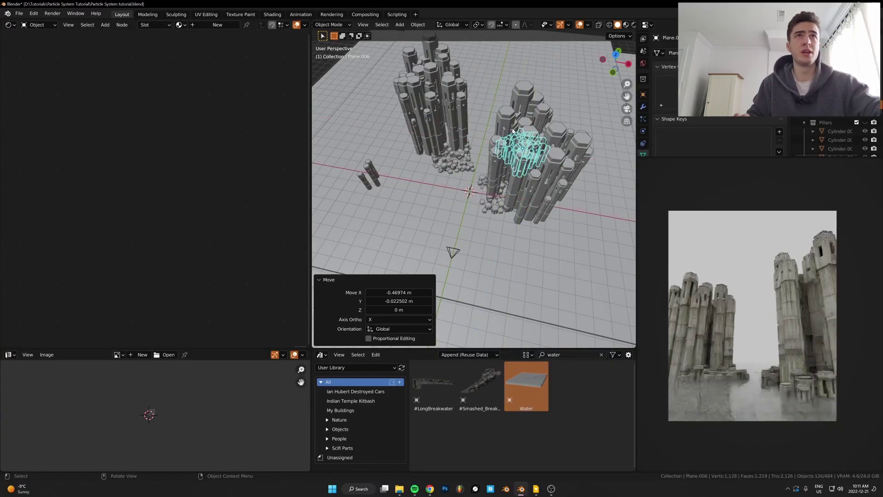
Make a linked duplicate of a tall cluster in the background, rotate it about -25.6° around Z and move it horizontally
key("alt+d")
left_click(549, 133)
key("r")
key("z")
left_click(550, 186)
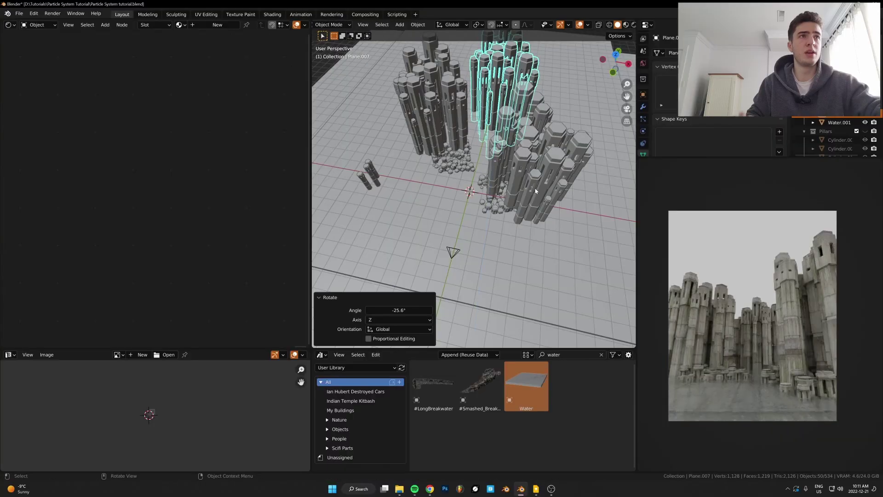
key("g")
key("shift+z")
left_click(606, 158)
Make a linked duplicate of the background cluster about -10 m in X and -19.2 m in Y, and scale it down
key("alt+d")
key("shift+z")
left_click(434, 299)
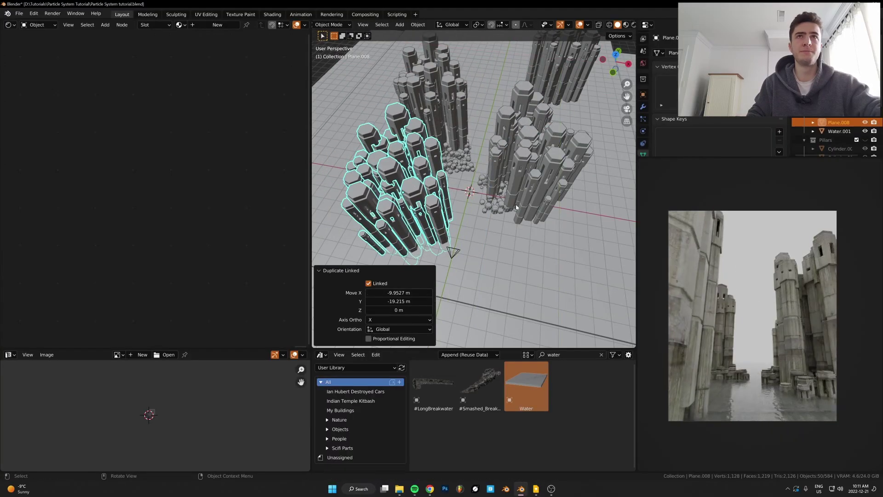
key("s")
left_click(468, 207)
Reposition the foreground cluster horizontally beside the camera view and raise it by about 0.18 m
key("g")
key("shift+z")
left_click(473, 205)
key("g")
key("z")
left_click(471, 207)
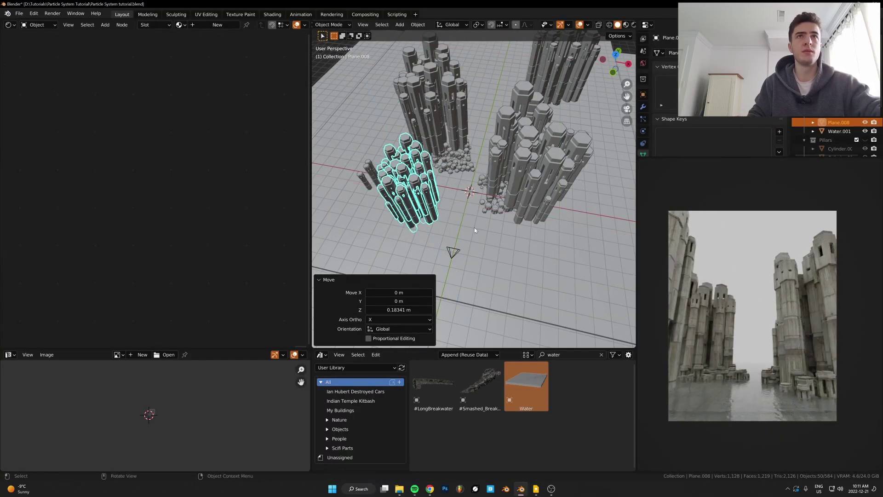
Make a linked duplicate of the foreground cluster raised about 5.8 m and adjust its position above the towers
middle_click_drag(471, 207, 465, 193)
key("alt+d")
key("z")
left_click(447, 124)
key("g")
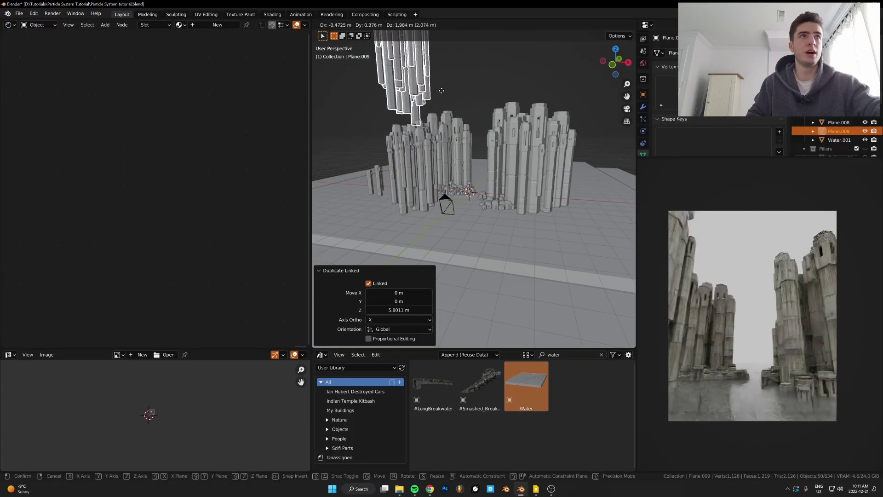
left_click(454, 117)
Make a linked duplicate of the raised cluster about 6.5 m along X and shift it slightly above the opposite towers
key("alt+d")
left_click(526, 103)
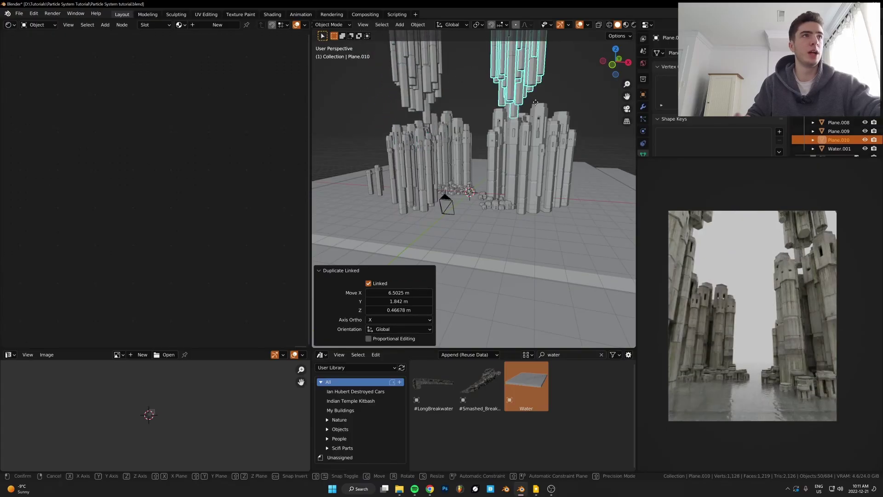
key("g")
left_click(540, 109)
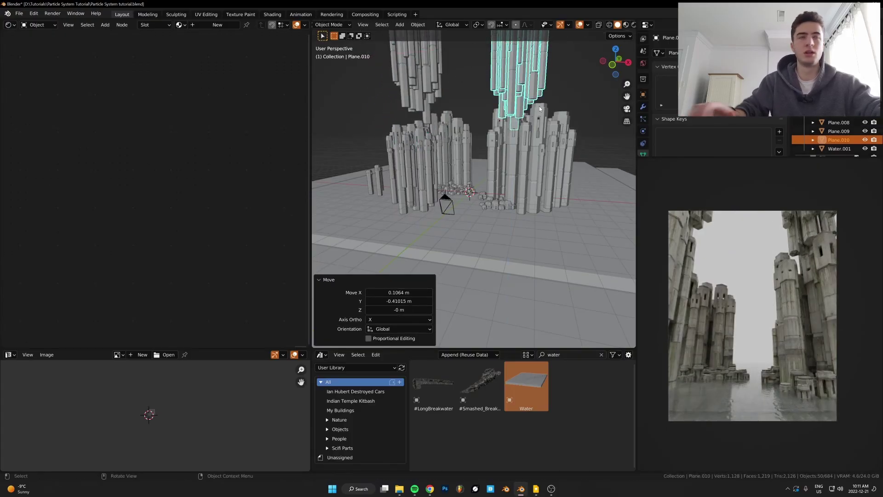
Make a linked duplicate of the raised cluster over the far side, and a second one about 9 m in X and 2.4 m in Y from it
middle_click_drag(372, 137, 538, 133)
key("alt+d")
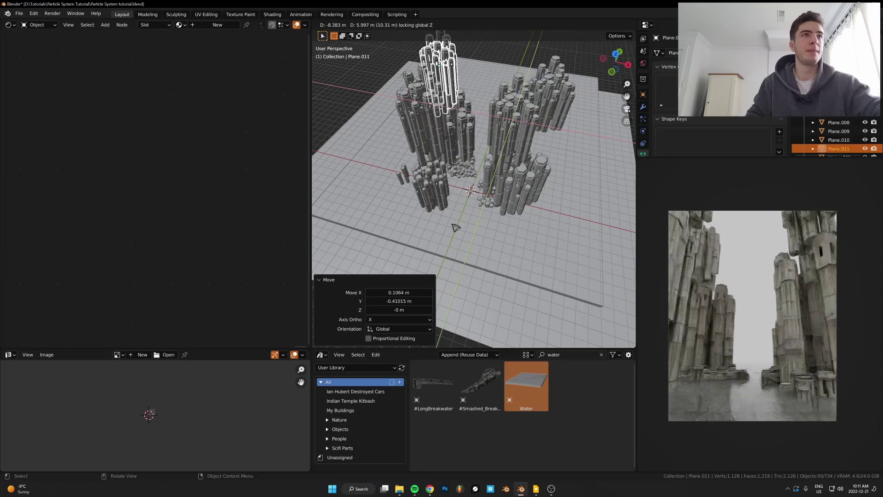
left_click(458, 113)
key("alt+d")
left_click(548, 117)
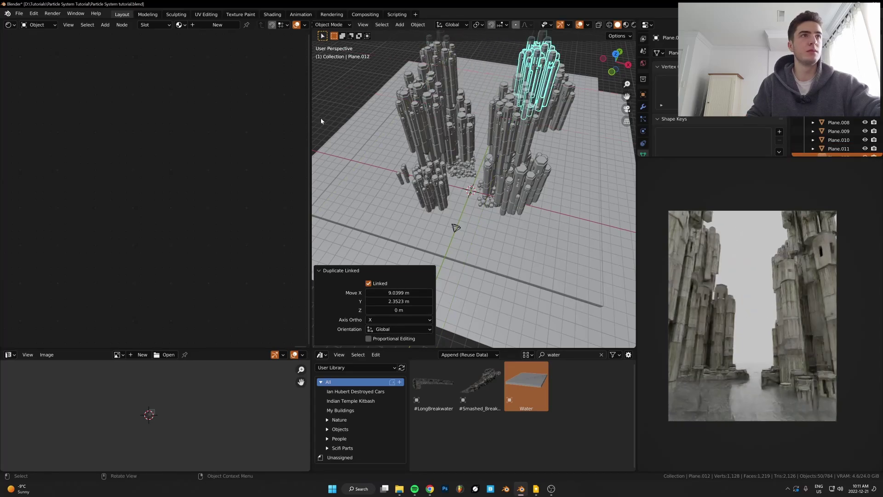
Rotate the newest background cluster about 76.5° around the Z axis
scroll(717, 272, "up", 2)
scroll(544, 165, "down", 2)
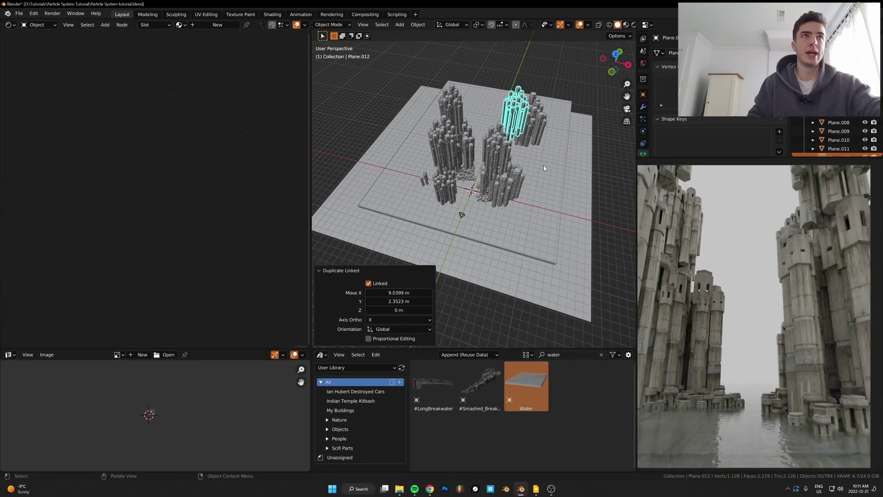
key("r")
key("z")
left_click(574, 166)
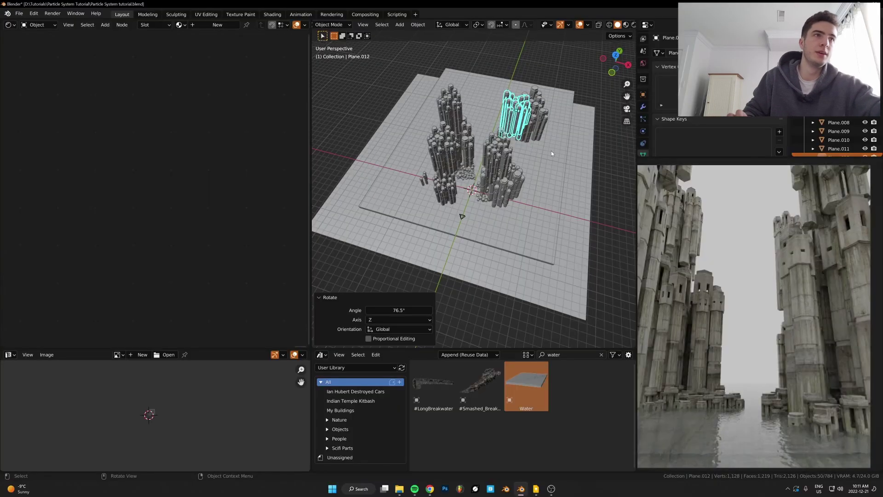
Show the World shader nodes and disconnect the Background node from the World Output
scroll(554, 208, "down", 1)
scroll(710, 286, "down", 2)
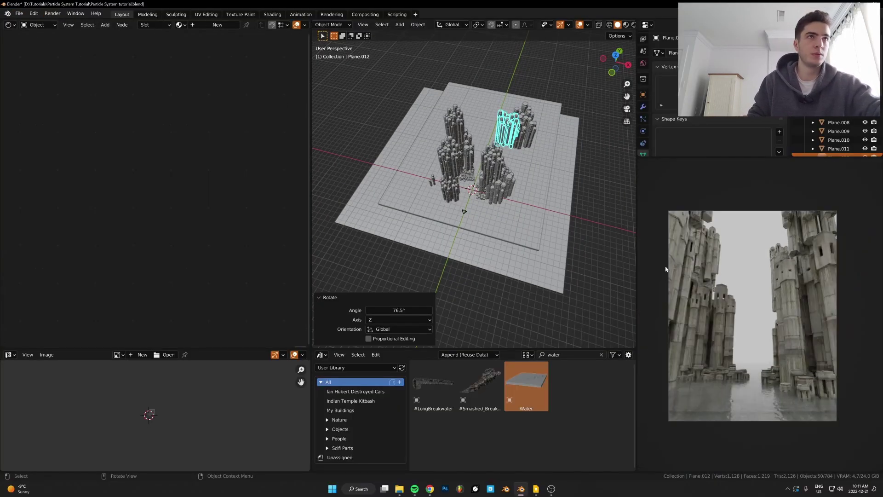
scroll(104, 204, "down", 5)
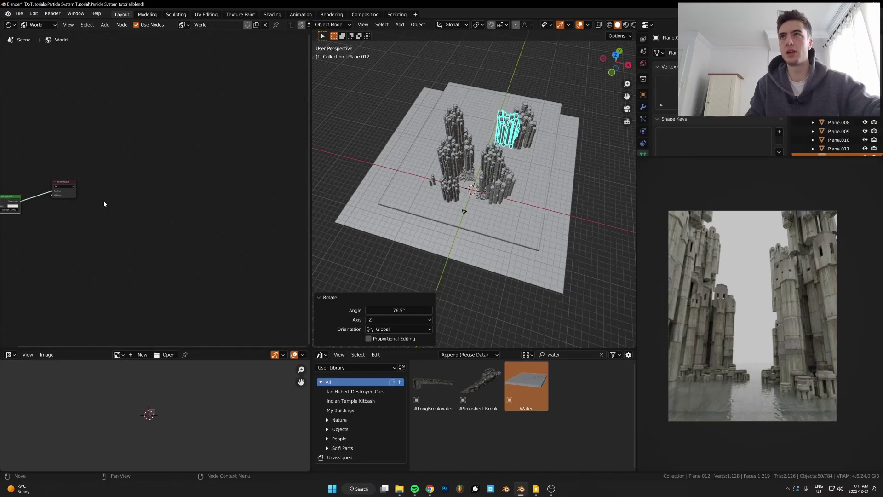
scroll(190, 181, "up", 3)
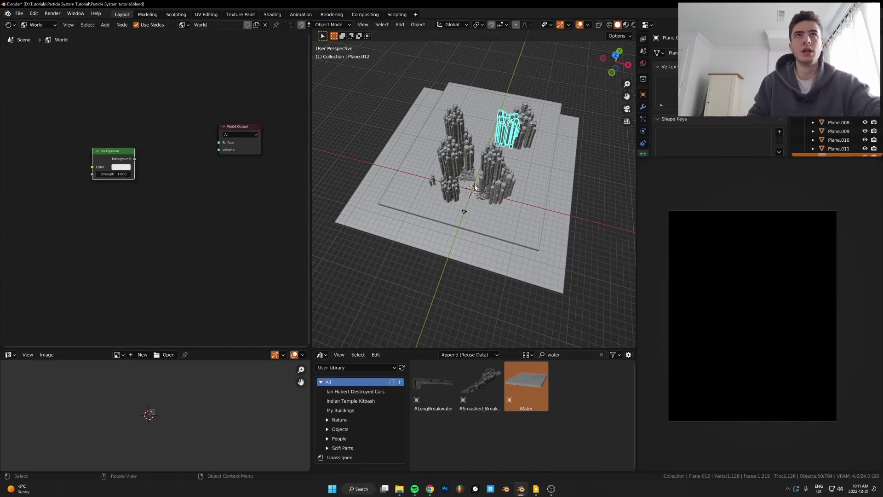
Add a mesh plane at the scene origin and rotate it 90° around the X axis
key("shift+a")
mouse_move(467, 142)
left_click(534, 143)
key("r")
key("x")
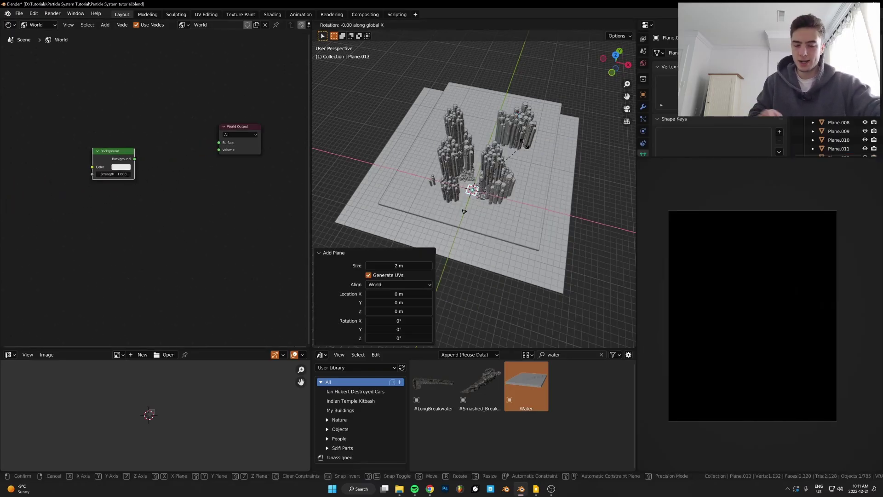
right_click(524, 144)
key("r")
key("x")
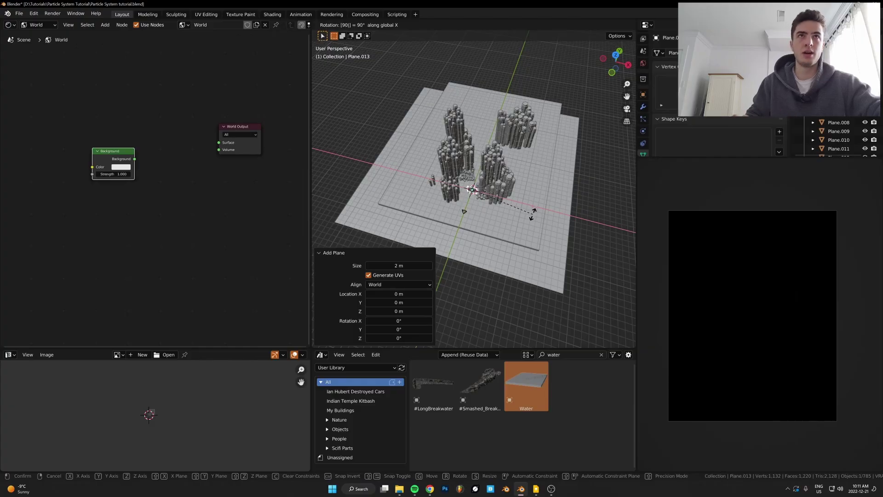
key("Return")
Enlarge the upright plane, move it about -38.3 m along its local Z behind the towers, and scale it about 2.08 times more
key("s")
left_click(545, 193)
key("g")
key("z")
key("z")
left_click(588, 83)
key("s")
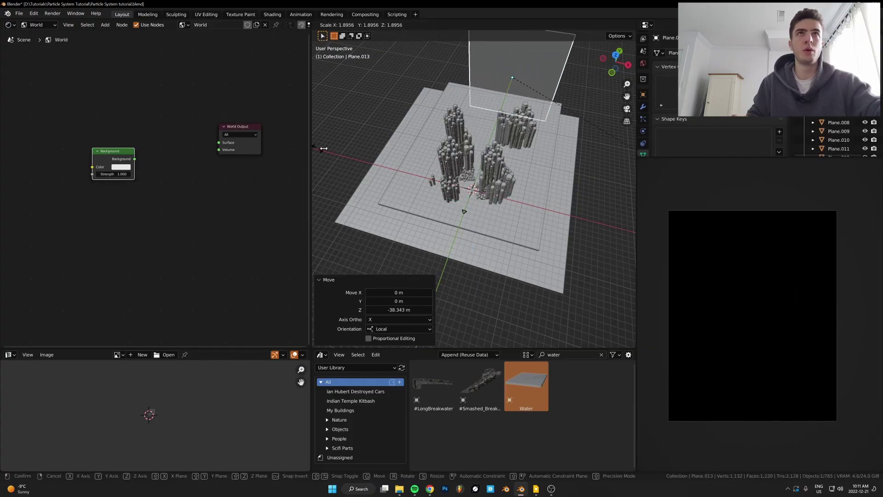
key("Return")
Return the node editor to Object shading and create a new material for the upright backdrop plane
left_click(39, 26)
left_click(38, 37)
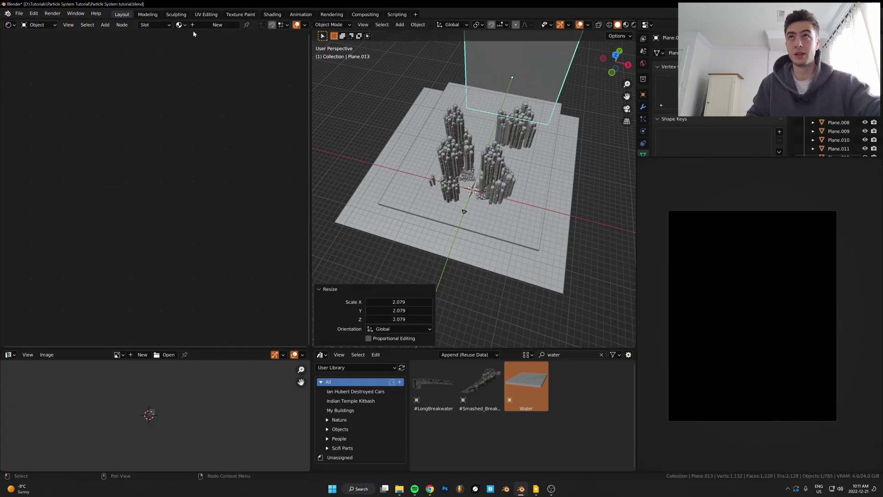
left_click(218, 25)
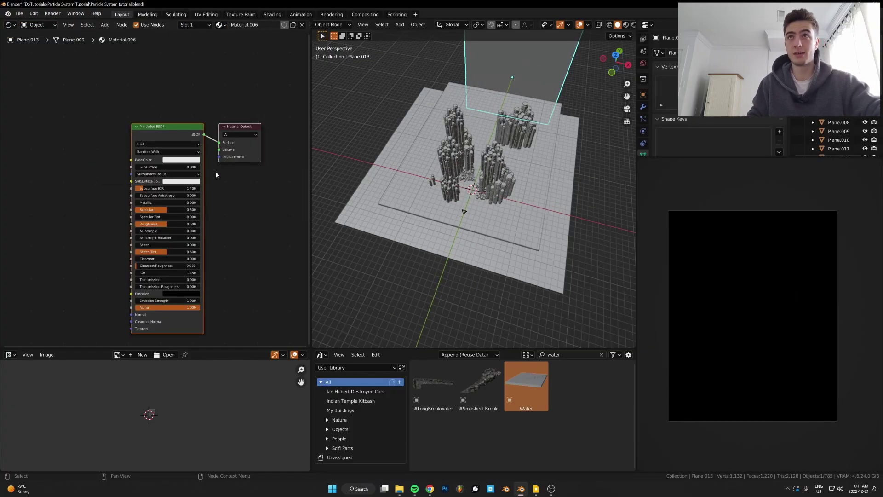
Switch to File Explorer and open the Skies folder inside Photos > Unsplash Downloads
left_click(399, 490)
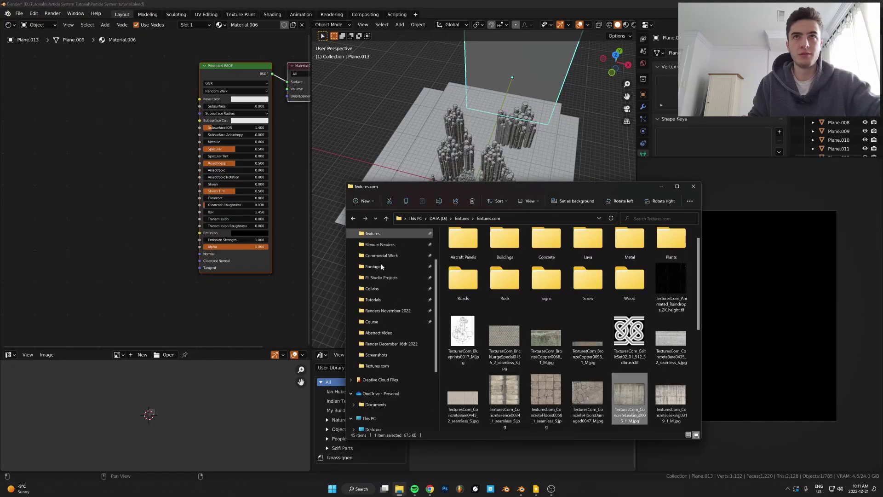
scroll(381, 264, "up", 2)
left_click(362, 272)
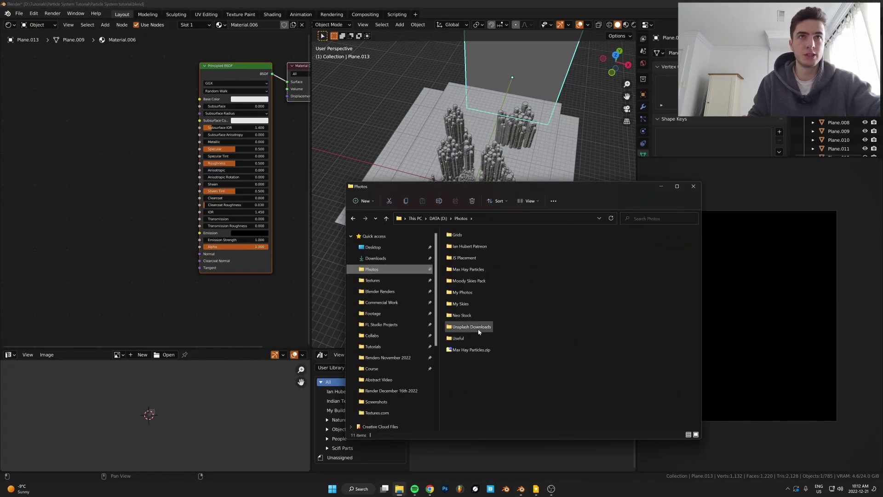
double_click(471, 327)
scroll(562, 319, "down", 10)
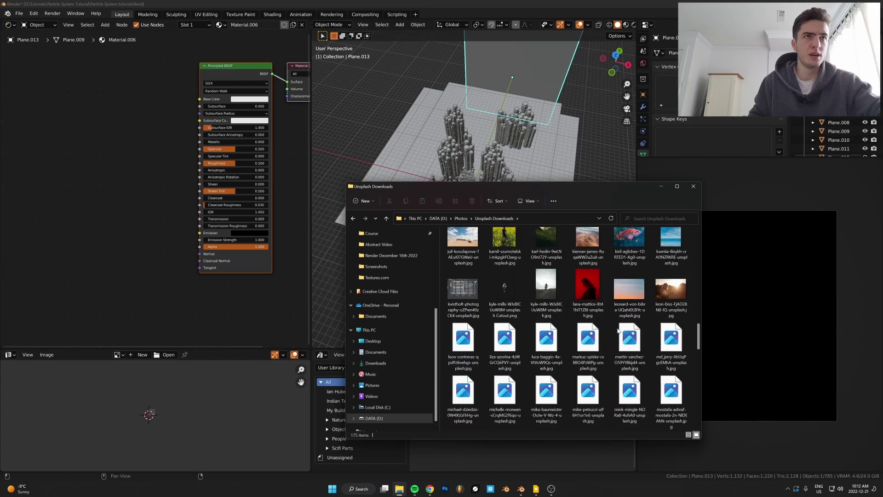
scroll(575, 313, "up", 10)
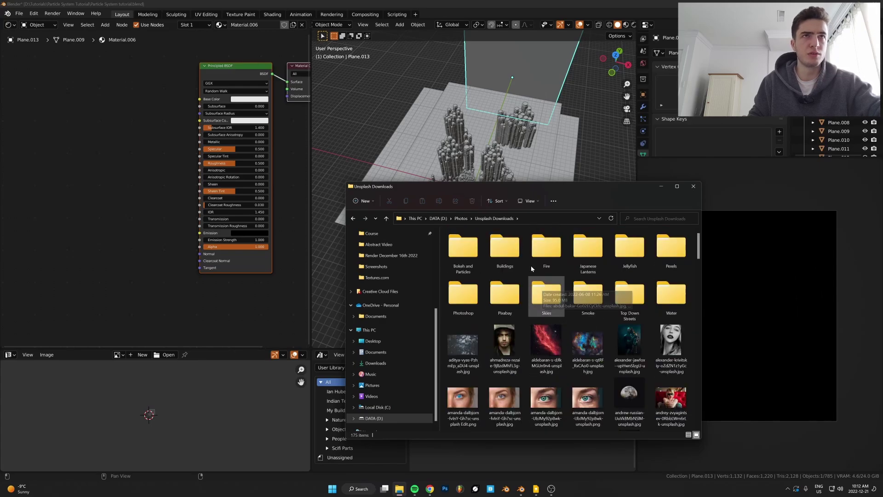
double_click(553, 306)
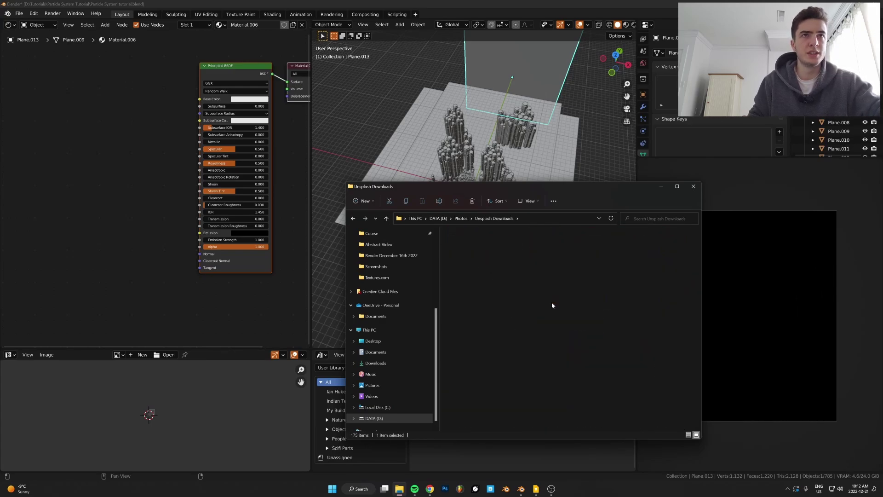
scroll(644, 263, "up", 1)
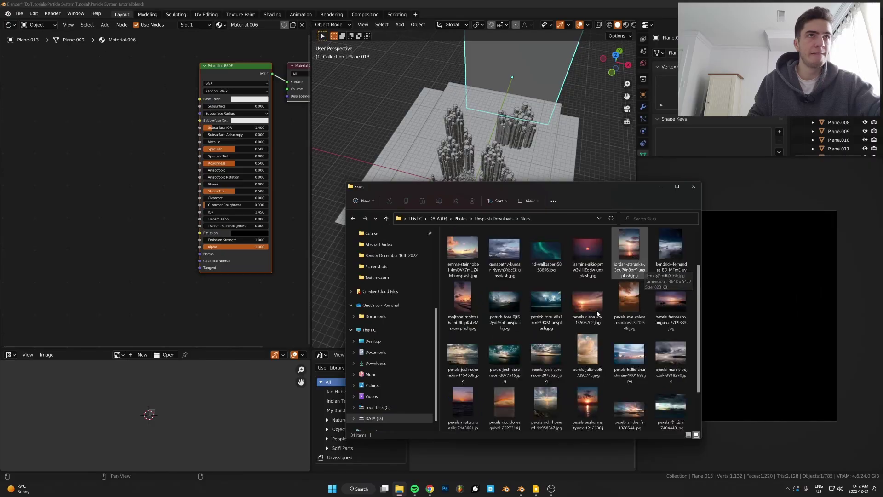
Add a sunset sky photo as an image texture to the backdrop material and connect its Color to Base Color, Emission and Alpha
left_click_drag(140, 187, 57, 198)
scroll(63, 205, "up", 4)
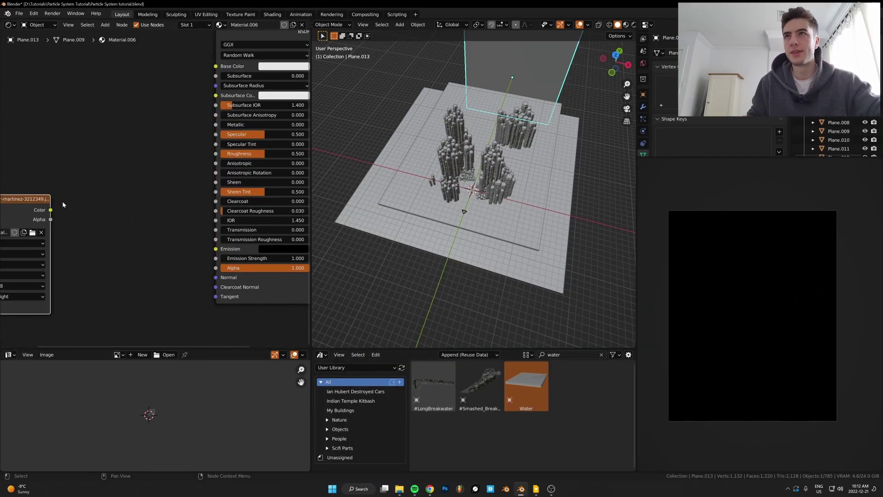
left_click_drag(219, 250, 215, 249)
left_click_drag(51, 210, 215, 68)
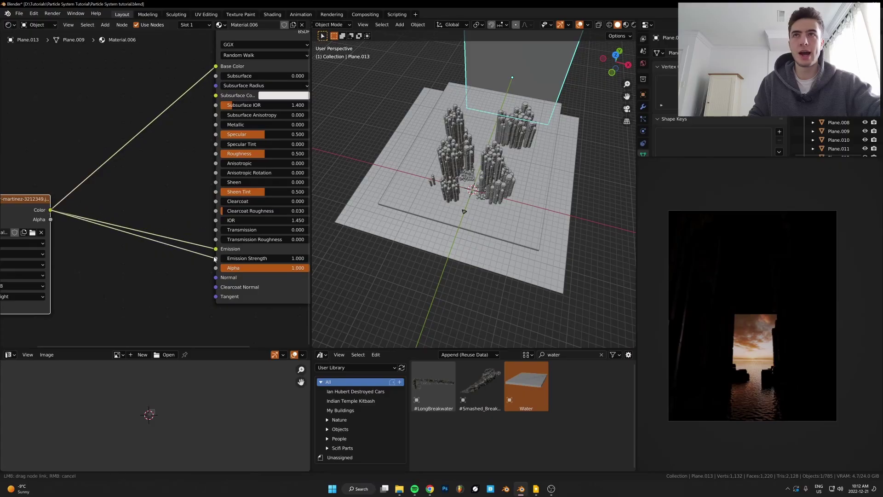
left_click_drag(217, 271, 216, 269)
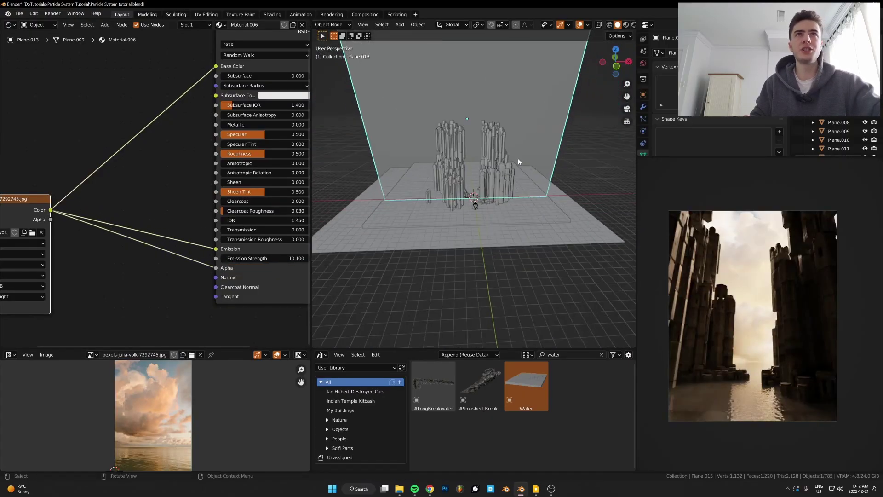
Duplicate the backdrop plane, move the copy horizontally and turn it around the Z axis
scroll(518, 158, "down", 4)
middle_click_drag(518, 158, 516, 173)
key("shift+d")
key("shift+z")
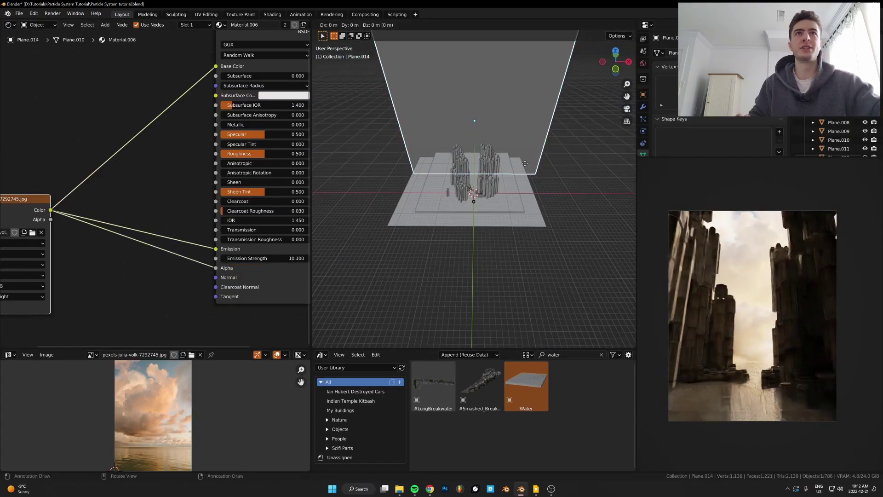
left_click(469, 180)
key("r")
key("z")
left_click(576, 138)
Move the copied plane beside the towers on the negative X side, rotate it about 22.7° around Z, and adjust its position from above
key("g")
key("shift+z")
left_click(450, 153)
key("r")
key("z")
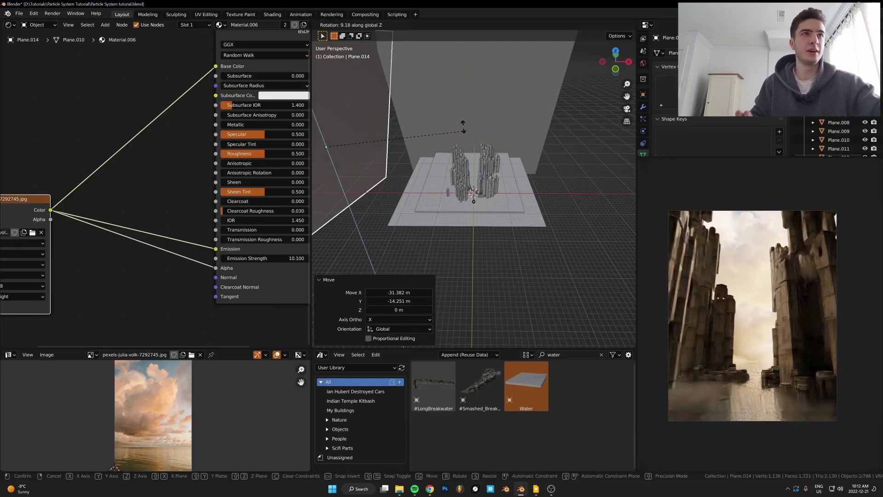
left_click(462, 121)
key("KP_7")
key("g")
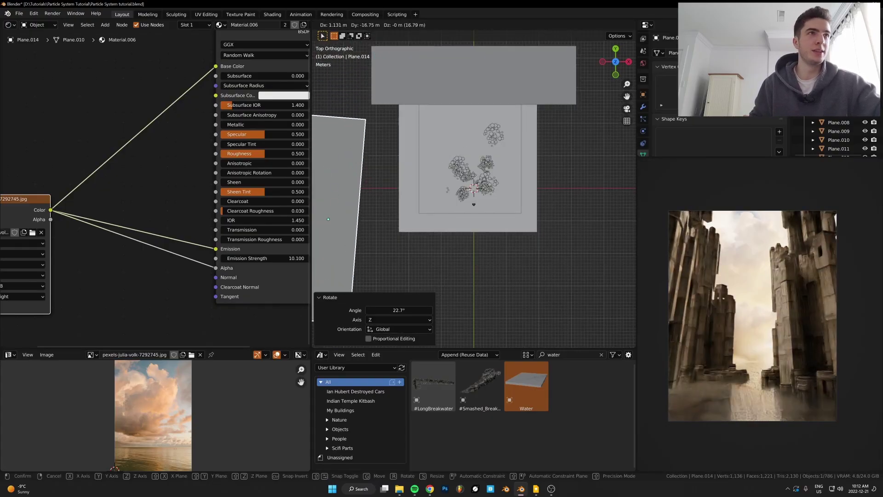
left_click(473, 176)
Make a linked duplicate of the side plane, rotate it about 176° and move it about 44 m along X to the opposite side
key("alt+d")
left_click(597, 154)
key("r")
left_click(470, 287)
key("g")
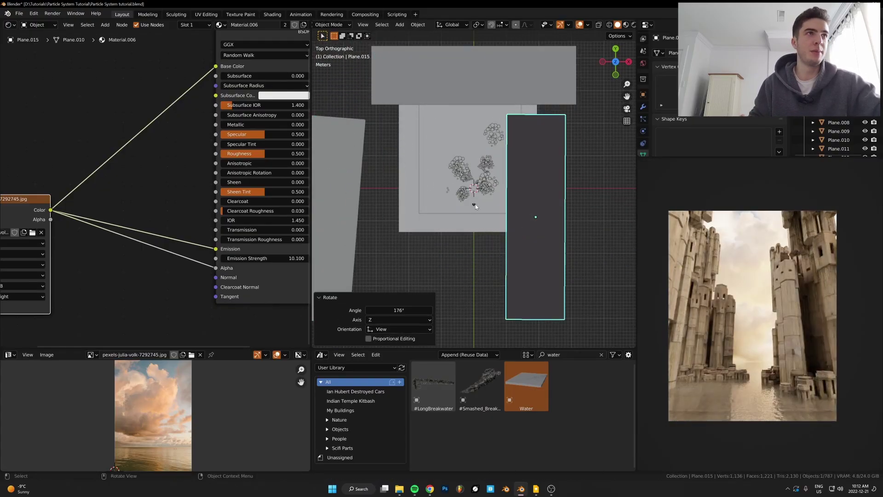
left_click(615, 209)
scroll(750, 287, "up", 3)
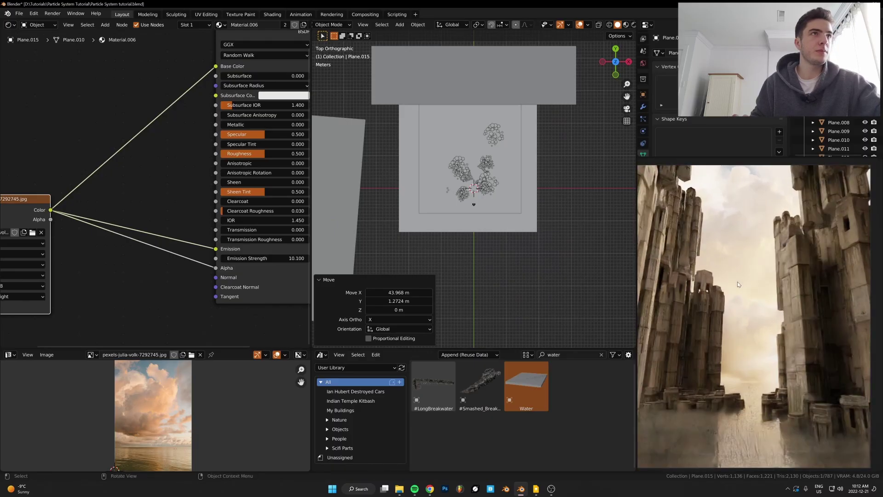
Select the rear backdrop plane in camera view and shift its UV face along Y over the sky image
middle_click_drag(487, 179, 488, 213)
key("KP_0")
left_click(474, 181)
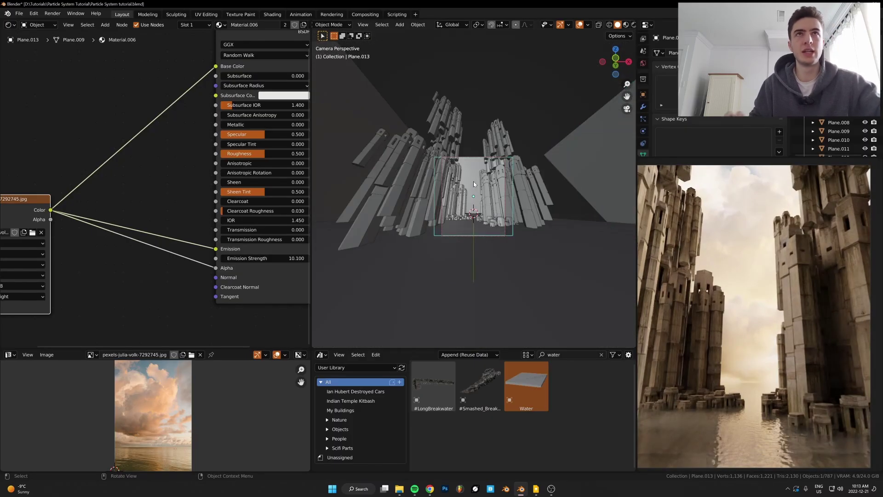
key("Tab")
key("g")
key("y")
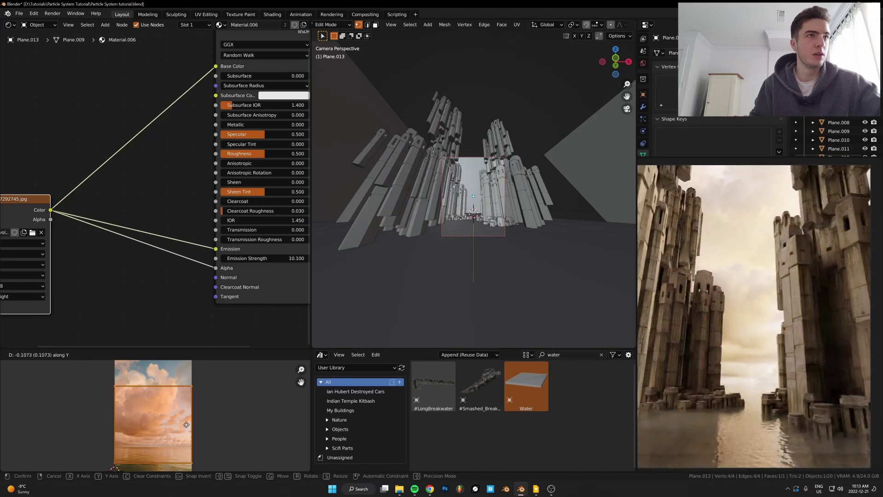
left_click(182, 364)
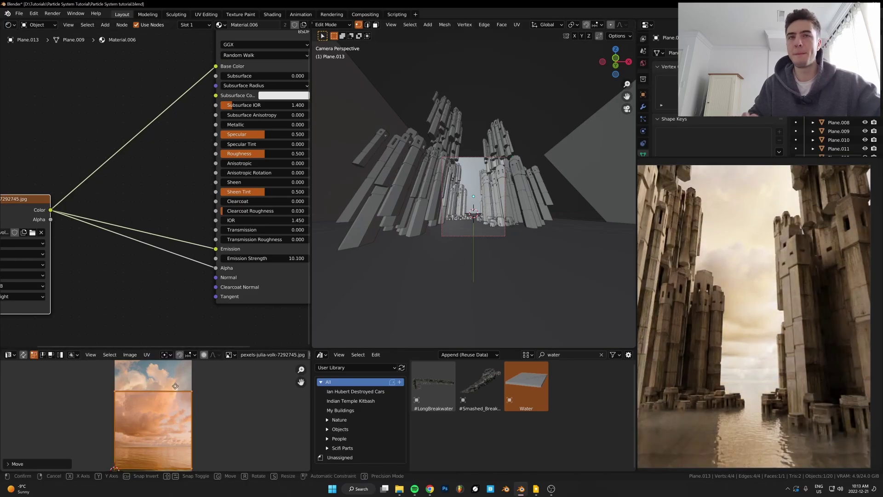
key("Tab")
scroll(725, 303, "down", 2)
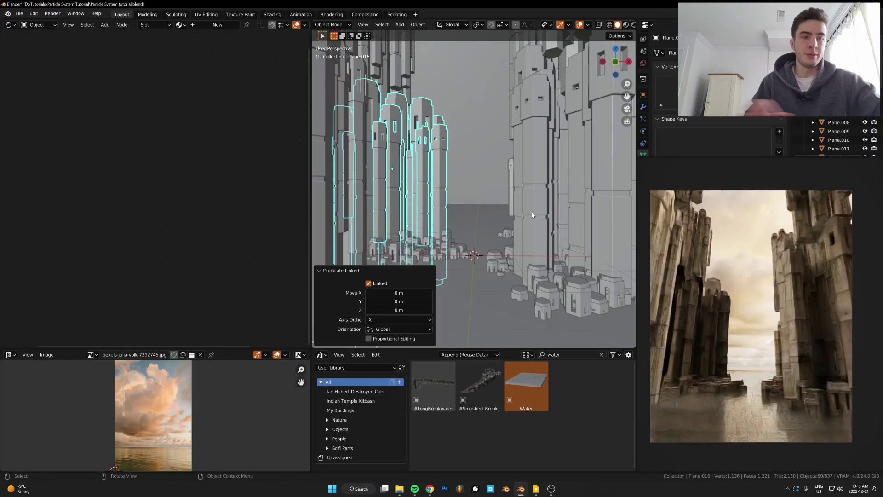
Rotate the linked duplicate tower cluster about -86.7° from top view and move it near the far end of the water
key("KP_7")
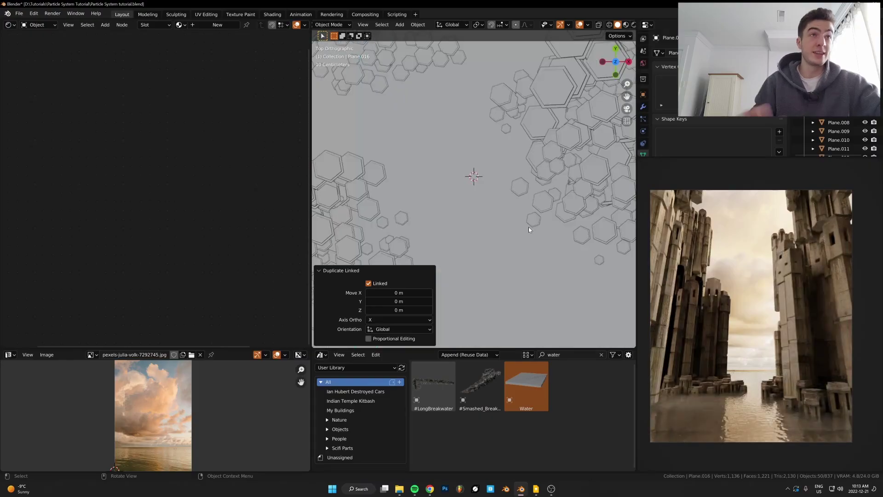
scroll(529, 227, "down", 5)
key("r")
left_click(527, 63)
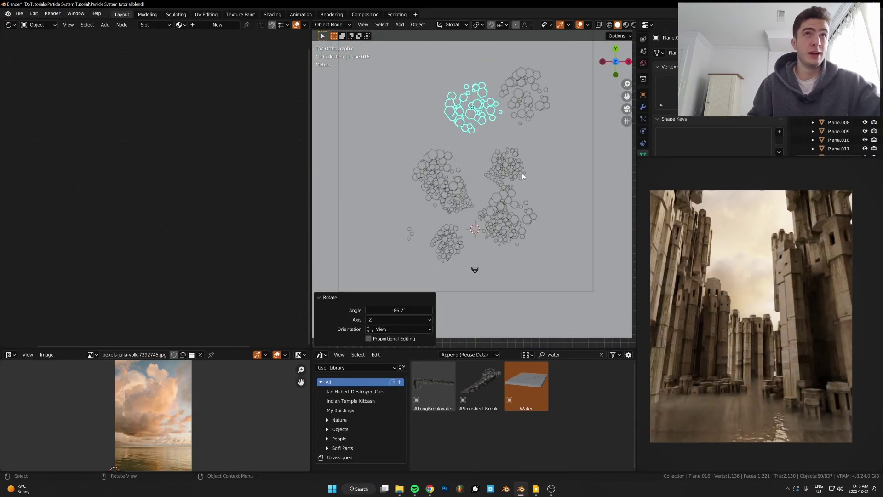
key("g")
left_click(515, 158)
Scale down the duplicated far cluster, shift it sideways toward the neighbouring distant cluster and turn it around the Z axis
key("s")
left_click(759, 311)
key("g")
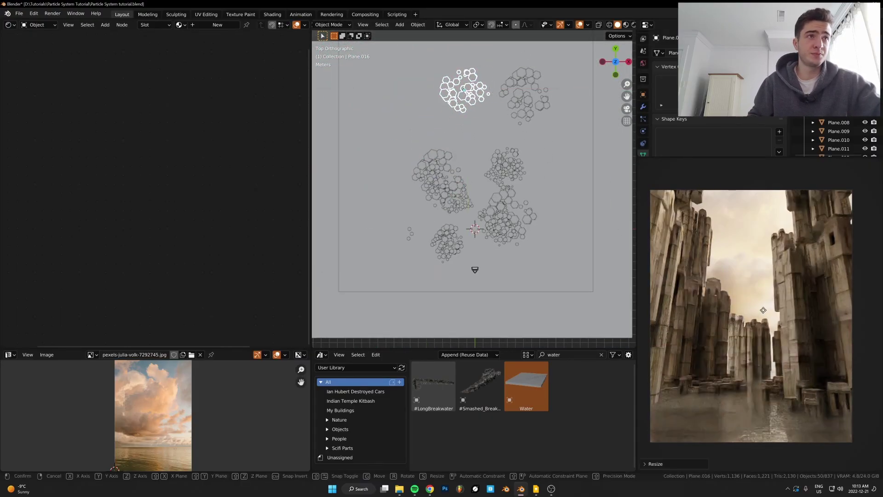
left_click(778, 311)
key("r")
key("z")
left_click(749, 295)
key("r")
key("z")
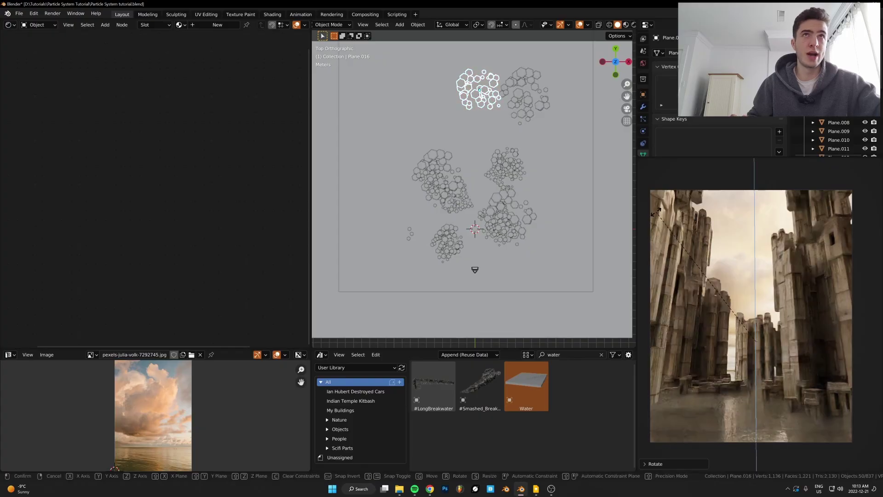
left_click(702, 212)
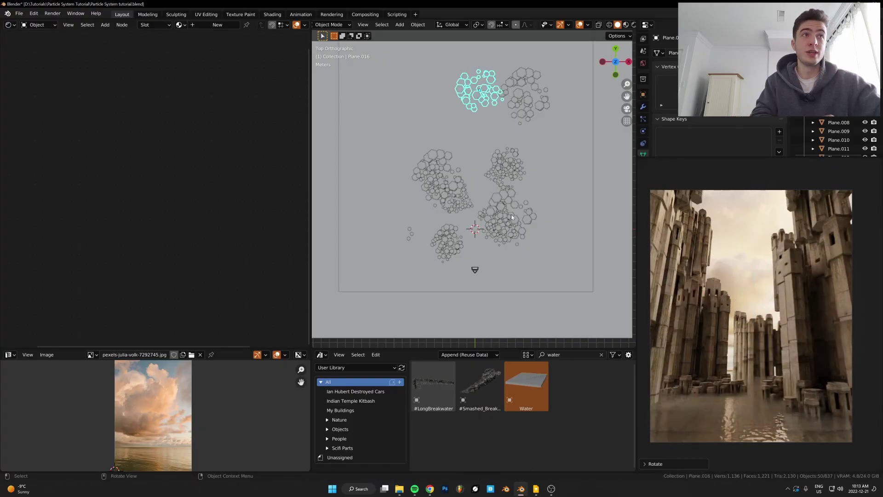
Move the far cluster about -0.28 m in X and 2.56 m in Y from camera view, and rotate it around Z
key("KP_0")
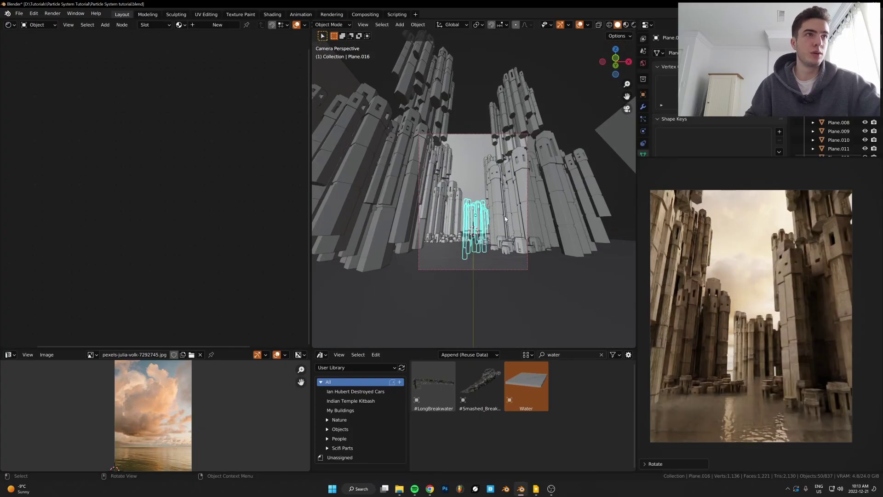
key("g")
left_click(508, 210)
key("r")
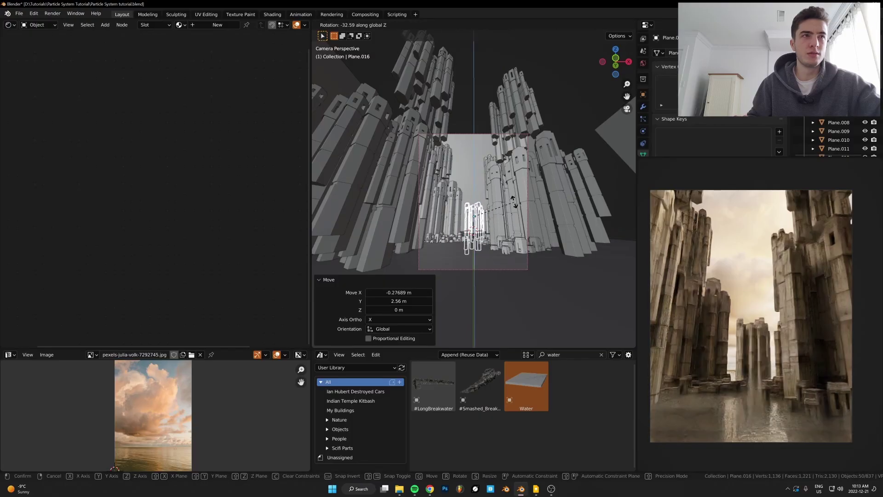
left_click(509, 269)
Select the water plane and set its Musgrave Texture scale to 222
left_click(485, 256)
middle_click_drag(110, 266, 158, 167)
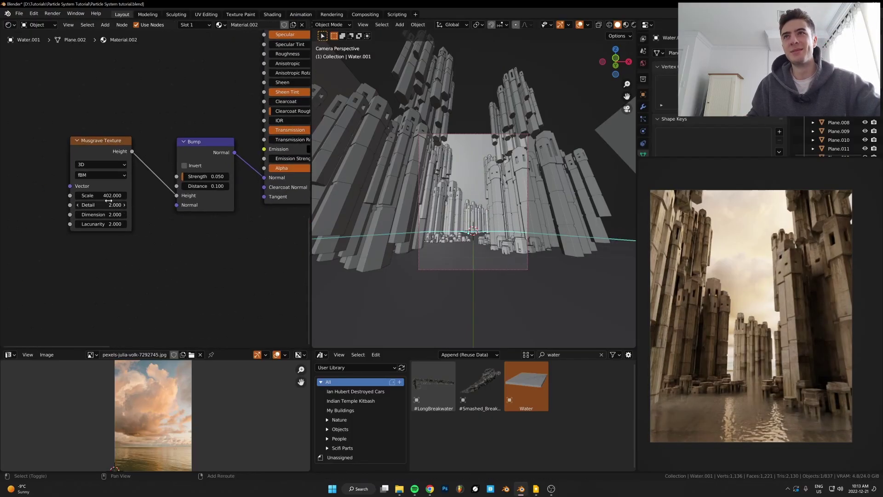
key("Return")
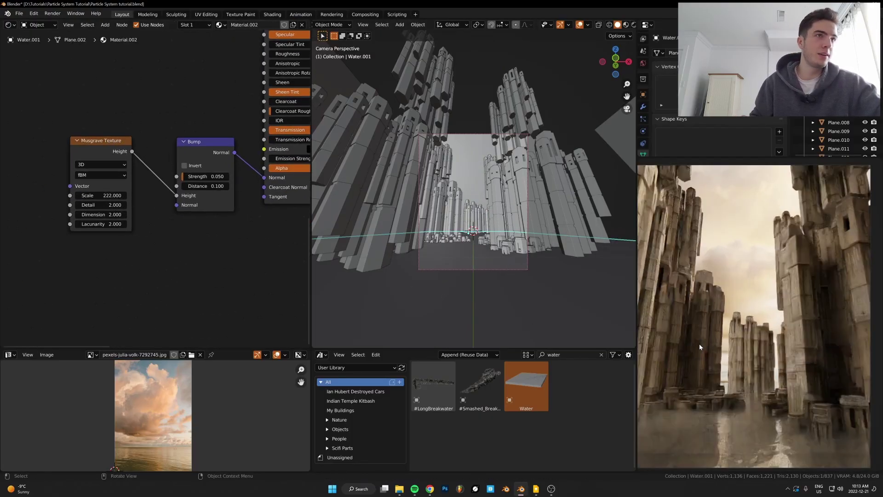
Render the current frame and examine the whole composition in the render window
middle_click_drag(402, 214, 510, 234)
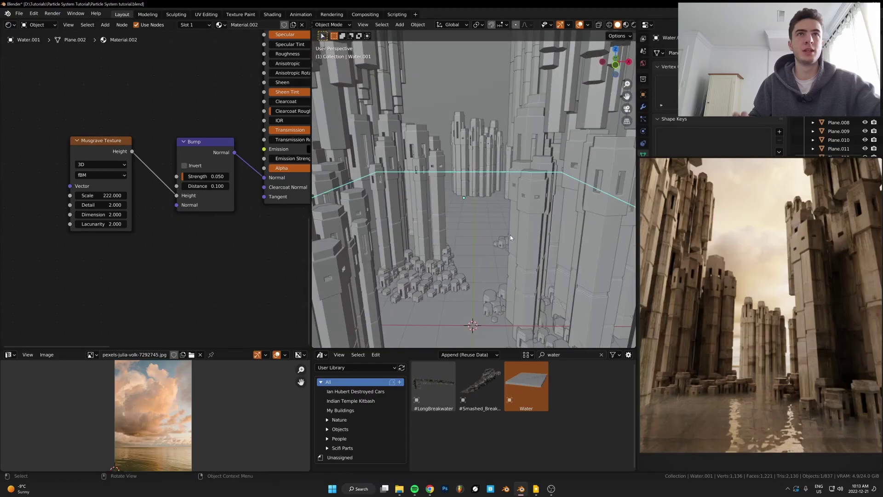
key("F12")
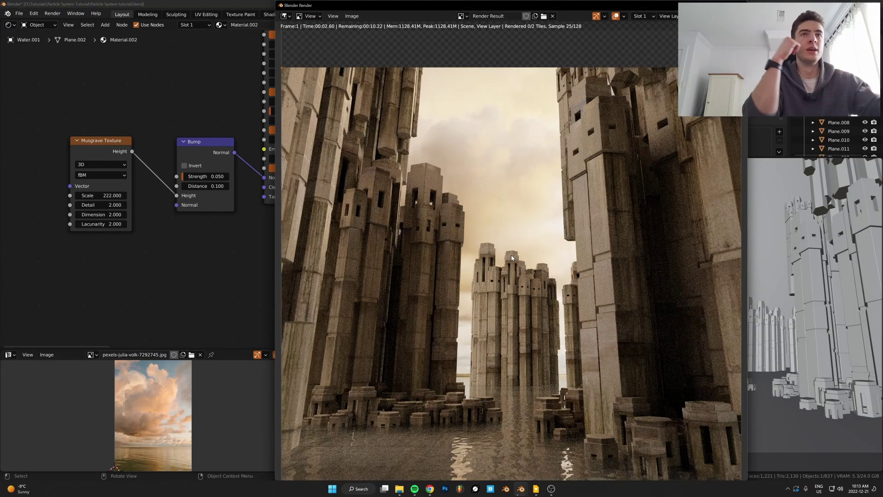
scroll(512, 270, "down", 3)
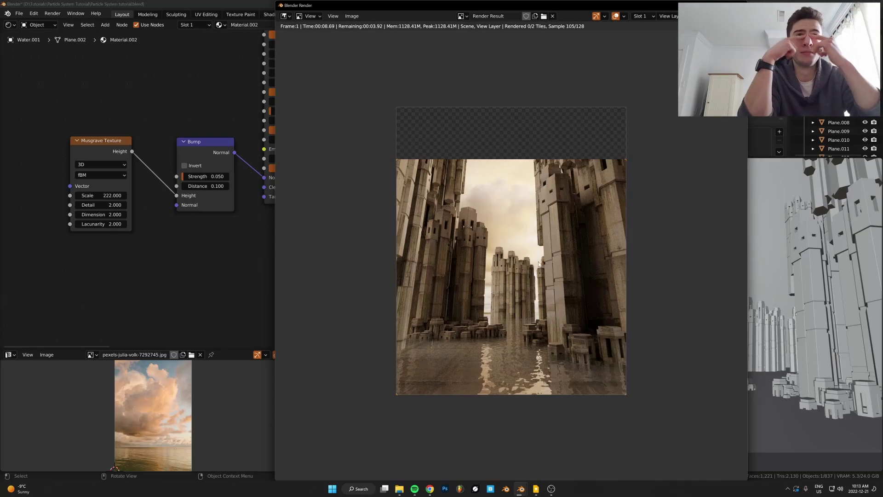
scroll(551, 281, "up", 1)
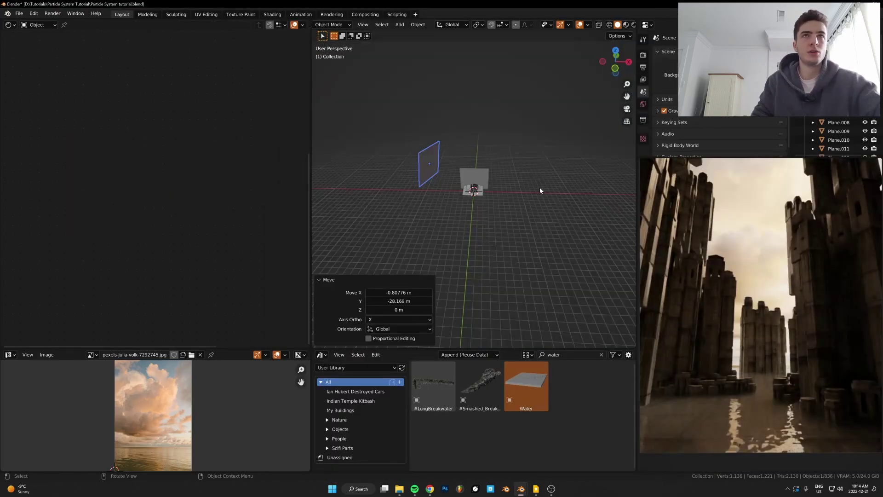
Add a mesh cube at the scene origin and scale it up uniformly by about 7.67
scroll(540, 187, "up", 5)
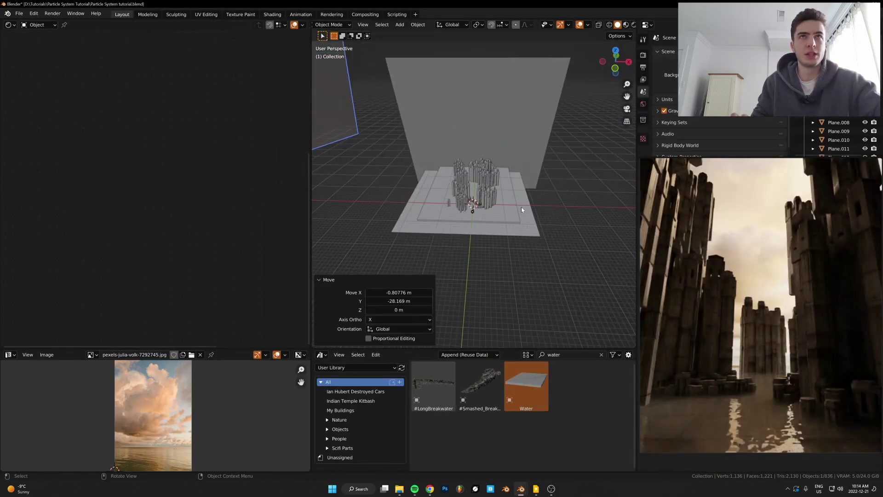
key("shift+a")
left_click(520, 199)
key("s")
left_click(489, 209)
Widen the cube about 3.69 times in X and Y only, then move it horizontally to surround the towers
key("s")
key("shift+z")
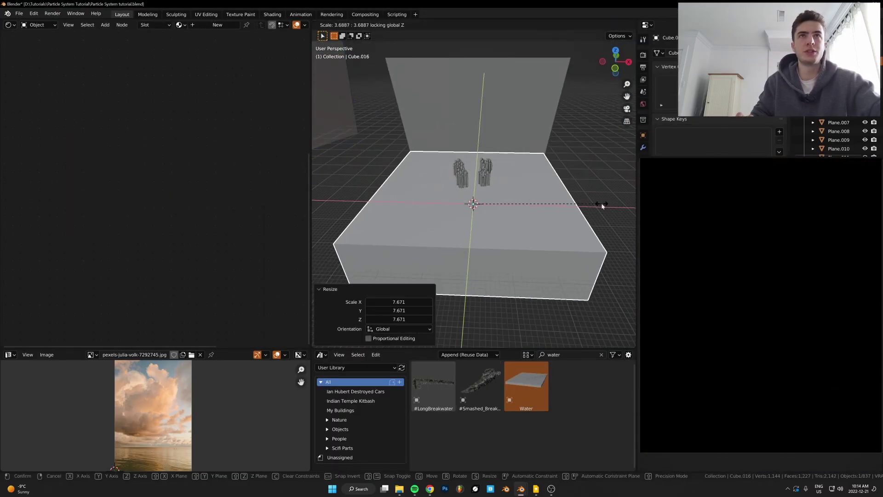
left_click(603, 205)
key("g")
key("shift+z")
left_click(589, 203)
Create a new material for the cube, delete its Principled BSDF and add a Volume Scatter node
left_click(209, 24)
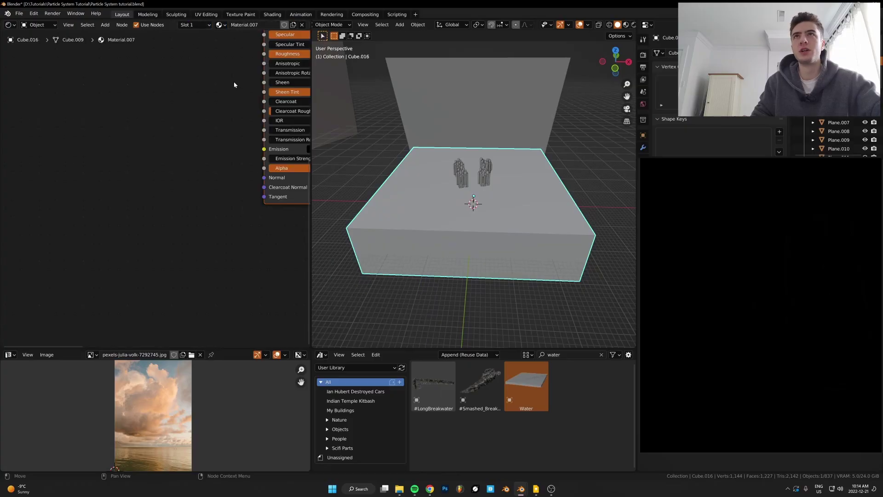
left_click(139, 81)
key("x")
key("shift+a")
left_click(145, 78)
type("sca")
key("Return")
left_click(130, 104)
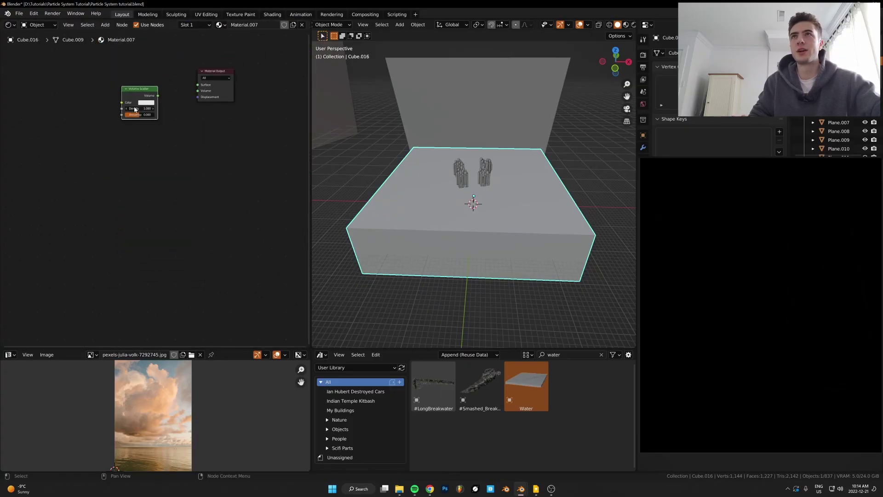
Connect the Volume Scatter node to the material's volume output, set density 0.01 and anisotropy 0.8, and save the file
left_click(136, 112, "ctrl+shift")
scroll(140, 110, "up", 2)
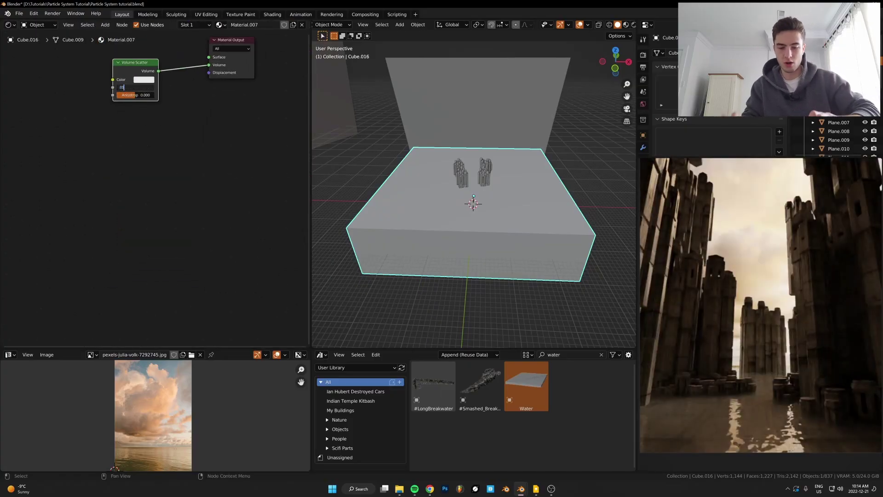
type("0.01")
key("Tab")
type(".8")
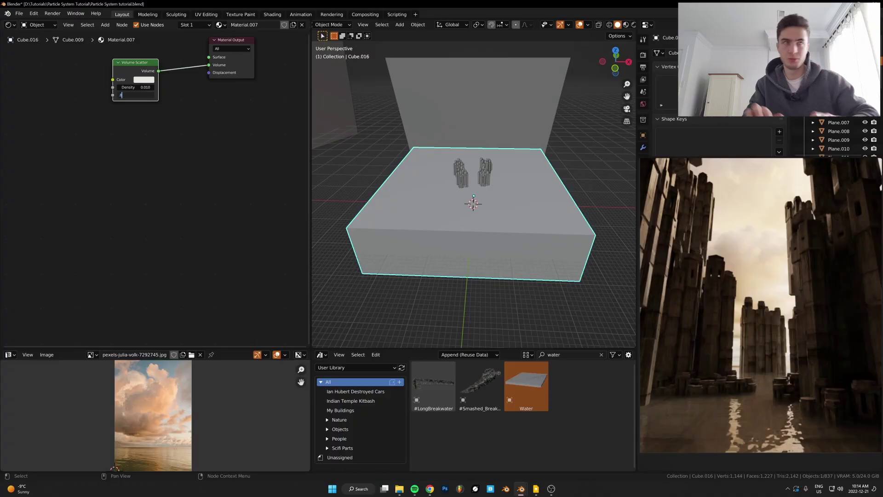
key("Return")
key("ctrl+s")
Display the fog cube as an outline only in the viewport so the towers inside it can be seen
middle_click_drag(511, 230, 498, 207)
key("q")
key("Escape")
key("d")
left_click(490, 201)
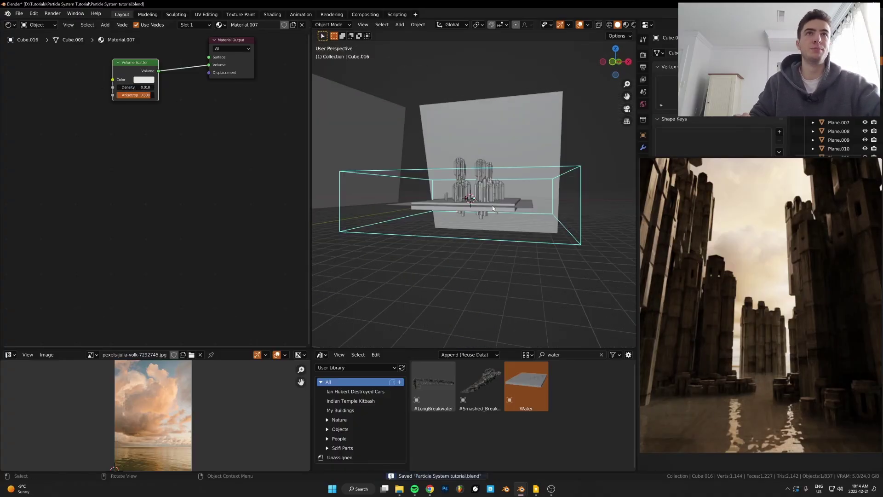
scroll(490, 201, "up", 2)
middle_click_drag(799, 306, 801, 331, "shift")
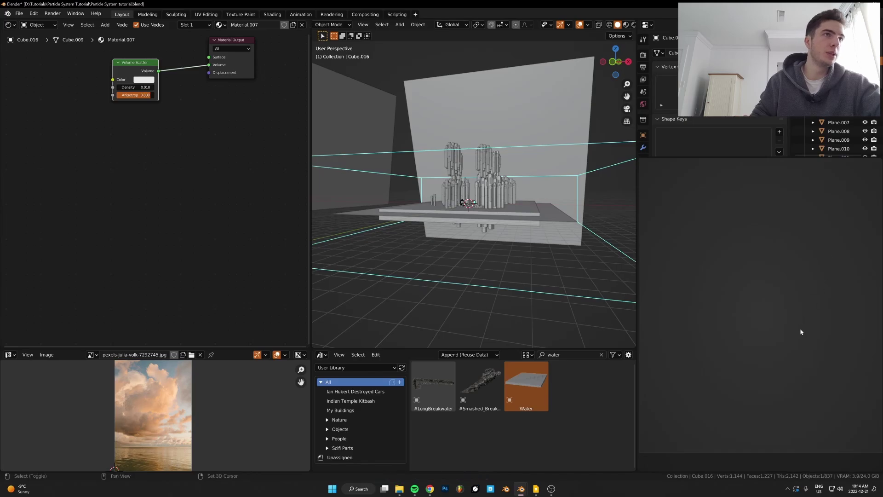
Add a point light and move it about 21.5 m in X, 7.2 m in Y and 11.6 m in Z
scroll(496, 158, "down", 4)
middle_click_drag(498, 177, 505, 202)
scroll(505, 203, "up", 3)
key("shift+a")
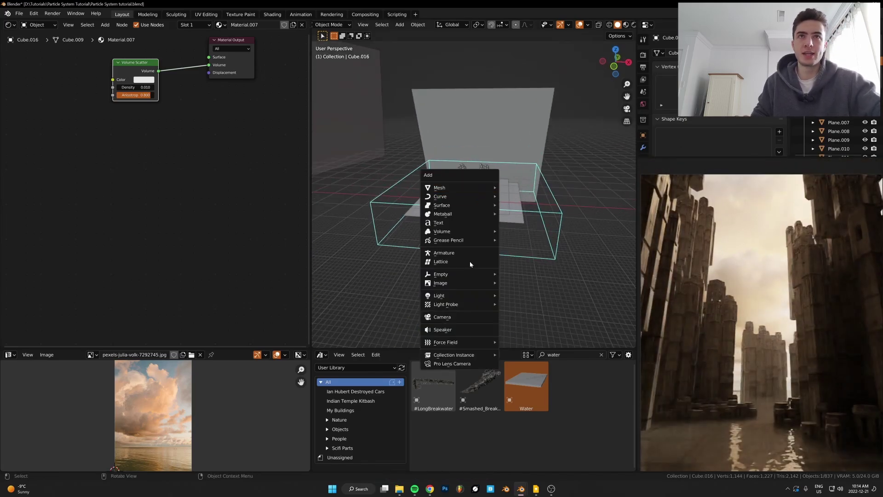
mouse_move(454, 282)
left_click(508, 294)
key("g")
left_click(573, 236)
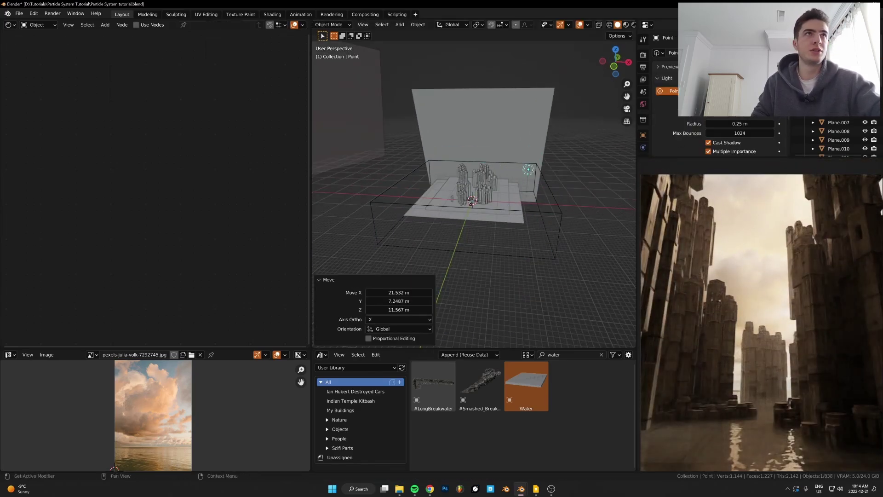
Raise the point light's power strongly and tint its color a warm yellow
key("Return")
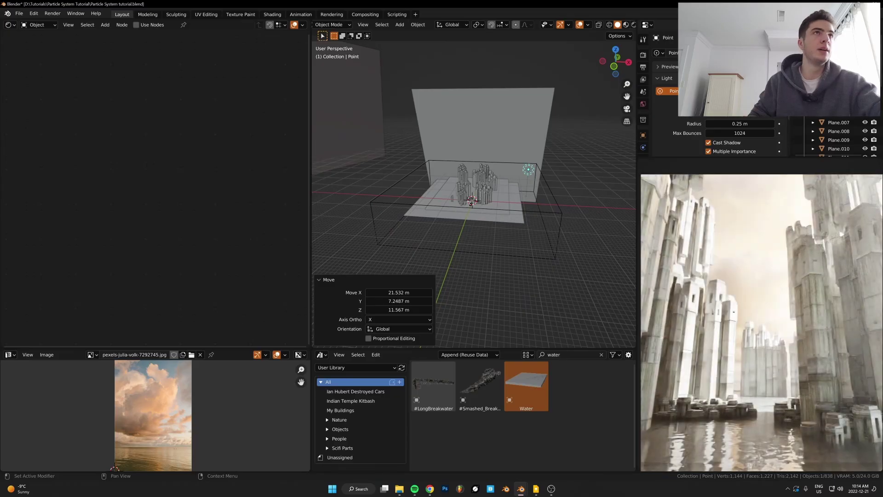
left_click(739, 106)
left_click_drag(743, 144, 733, 148)
Reposition the point light behind the towers, finishing with a horizontal move of about 0.5 m in X and -9.1 m in Y
scroll(566, 178, "down", 3)
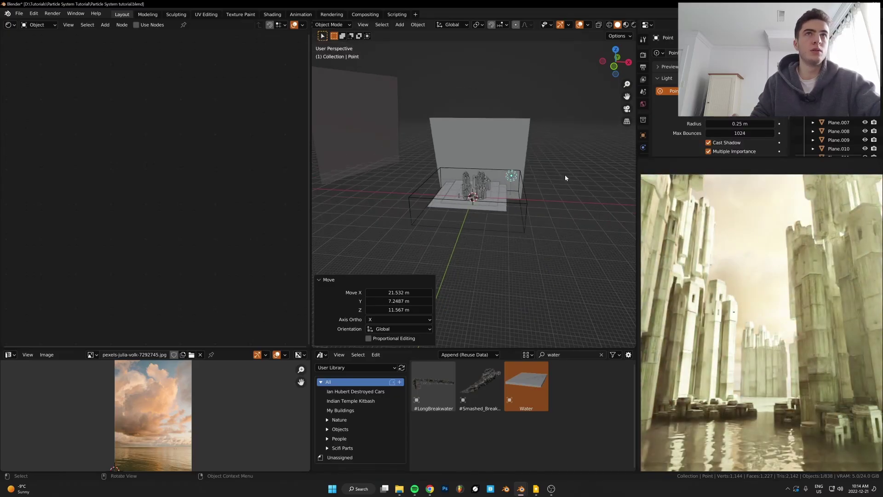
key("g")
key("shift+z")
left_click(568, 157)
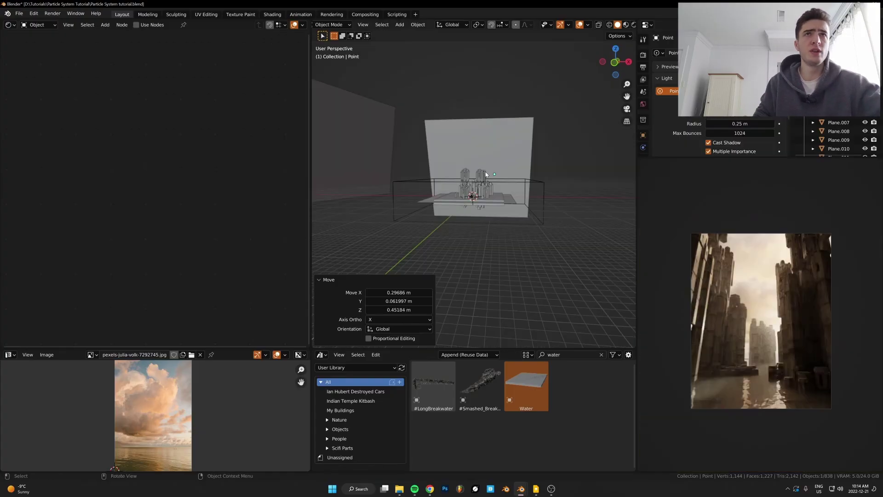
middle_click_drag(485, 174, 488, 201)
scroll(488, 201, "down", 1)
key("g")
key("shift+z")
left_click(548, 173)
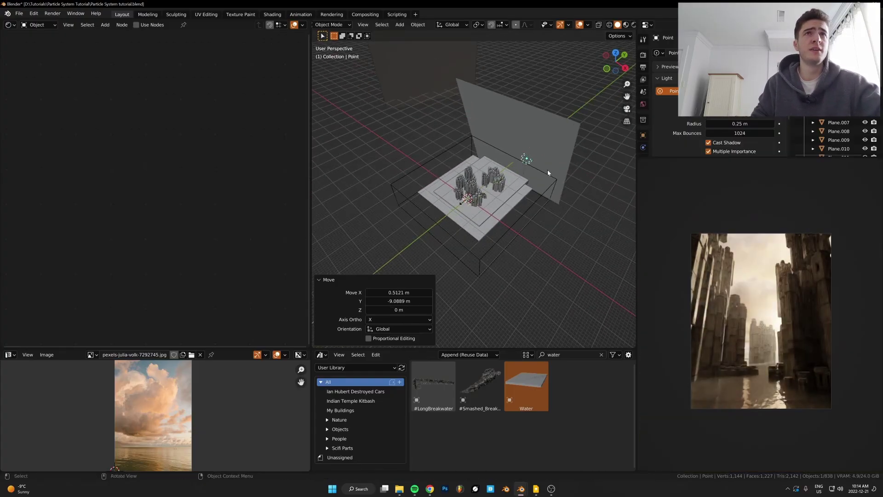
Look through the camera, select it and set its focal length to 20 mm
scroll(550, 116, "up", 3)
left_click(550, 116)
middle_click_drag(581, 177, 545, 204)
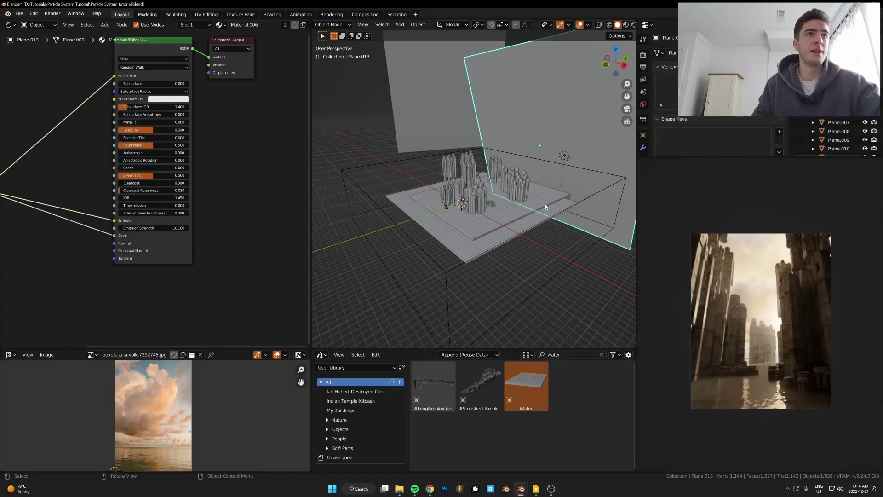
scroll(513, 198, "up", 3)
key("KP_0")
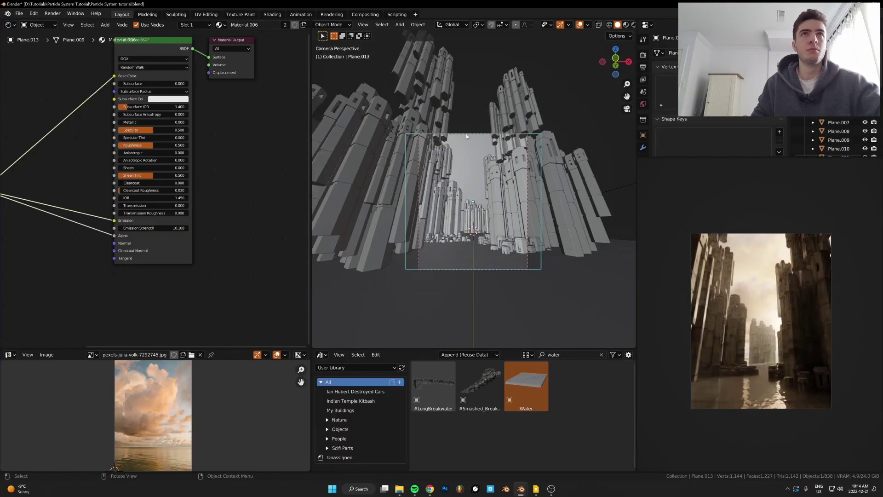
left_click(473, 134)
left_click(740, 94)
type("20")
key("Return")
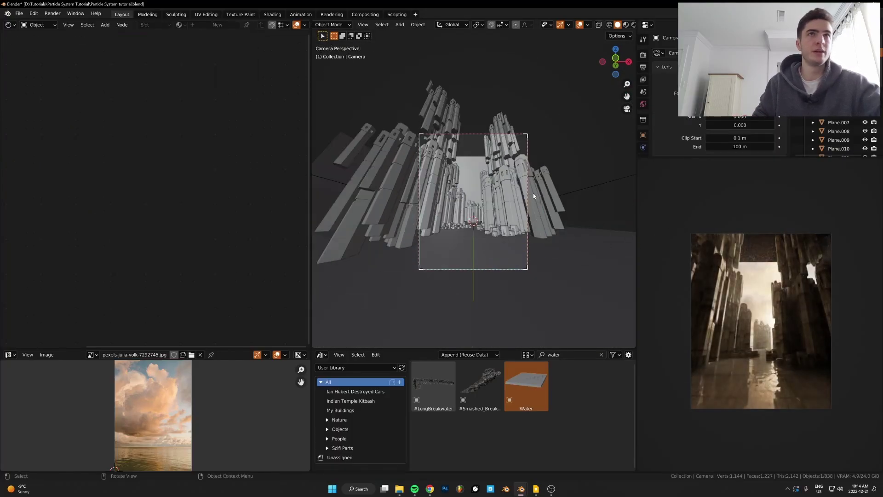
Scale the sky plane up about 1.22 times and move it about 12.2 m along its local Y axis
left_click(477, 163)
key("s")
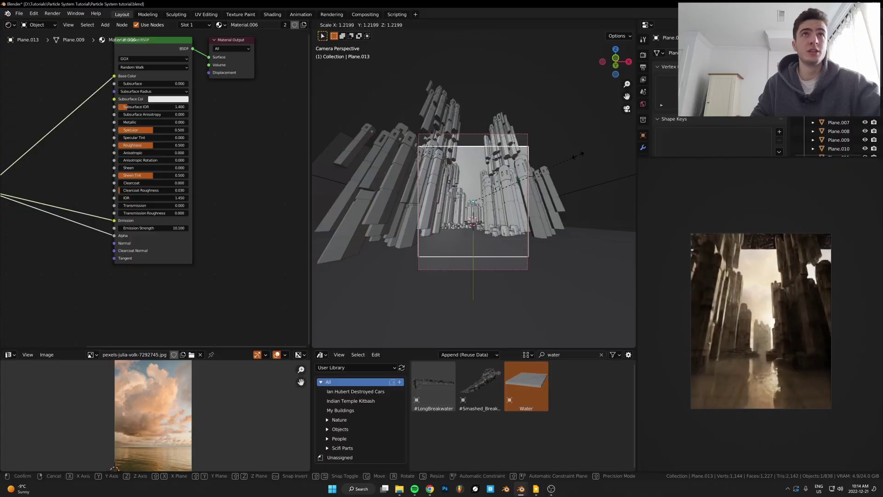
left_click(578, 154)
key("g")
key("y")
key("y")
left_click(578, 139)
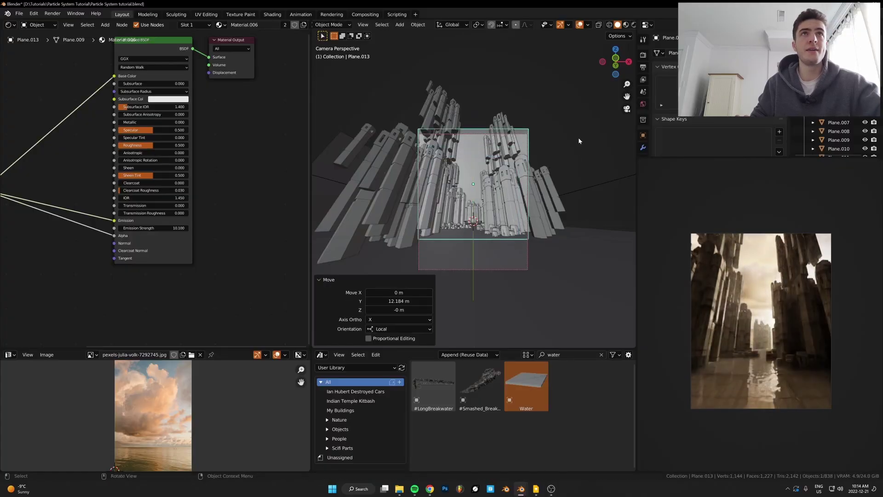
Fine-tune the sky plane along its local Y axis and shift the left-hand distant tower cluster slightly along X
key("g")
key("y")
key("y")
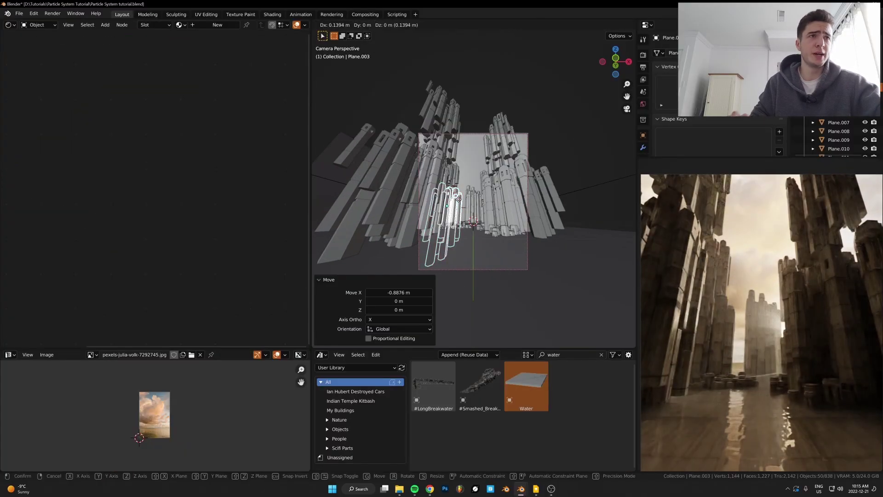
key("x")
left_click(457, 199)
Select the sky plane and adjust its height along the Z axis behind the towers
left_click(481, 158)
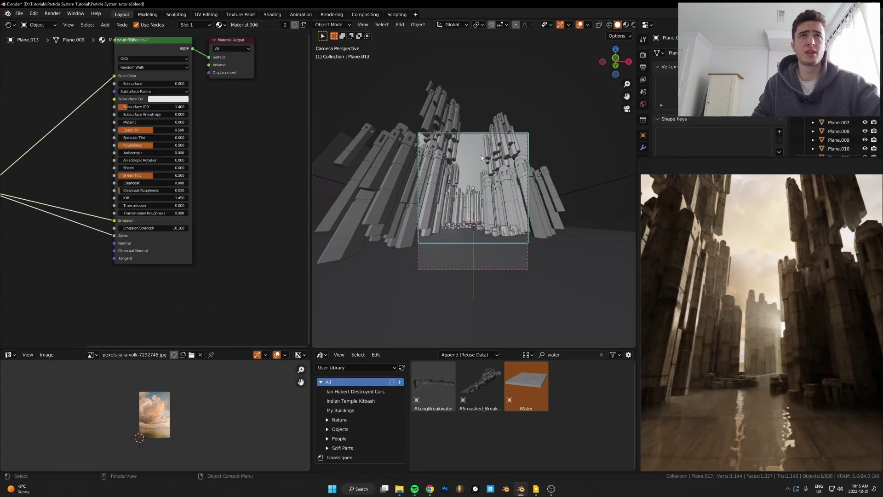
key("Tab")
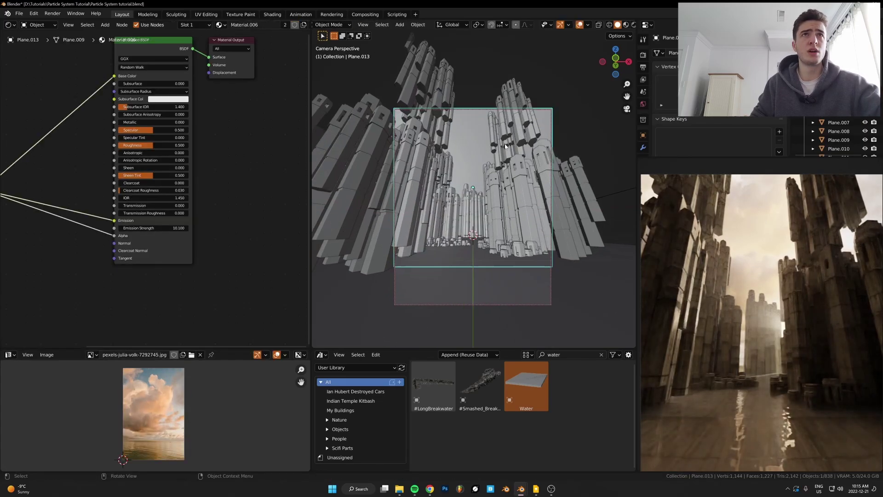
key("g")
key("z")
left_click(583, 175)
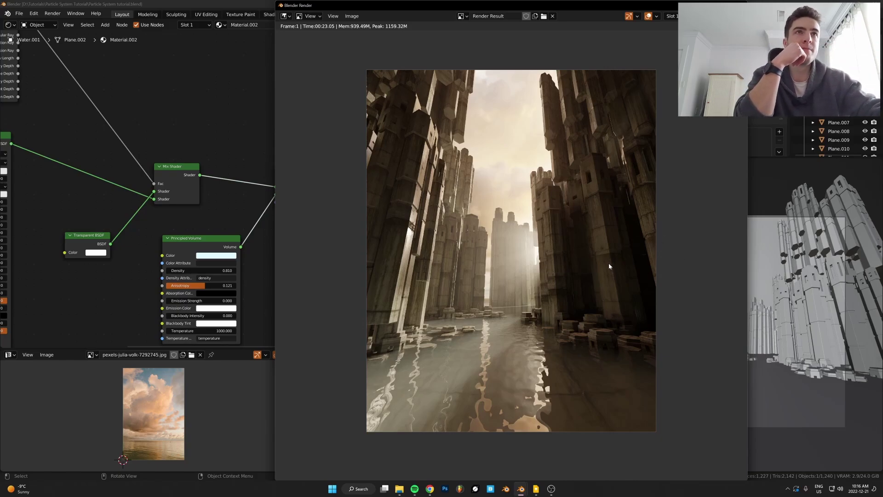
Examine the finished render up close and as a whole, checking the towers, fog, light and water reflections
scroll(575, 251, "up", 3)
scroll(507, 272, "down", 2)
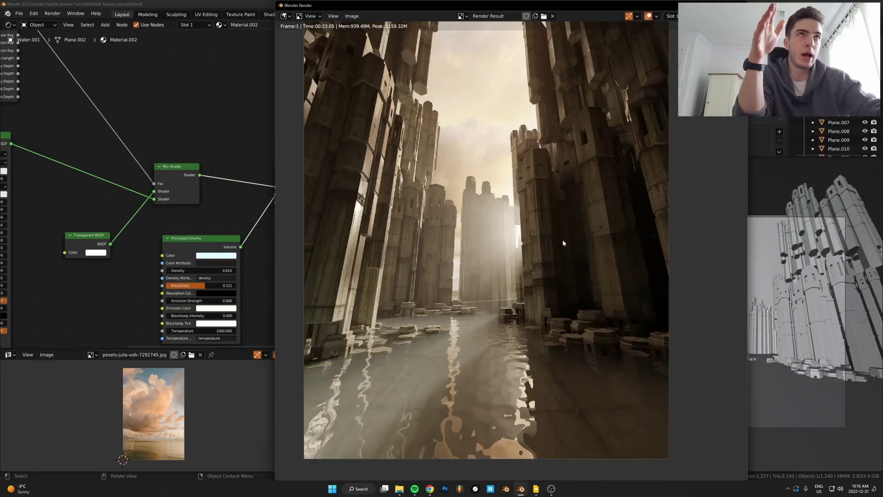
scroll(570, 235, "up", 1)
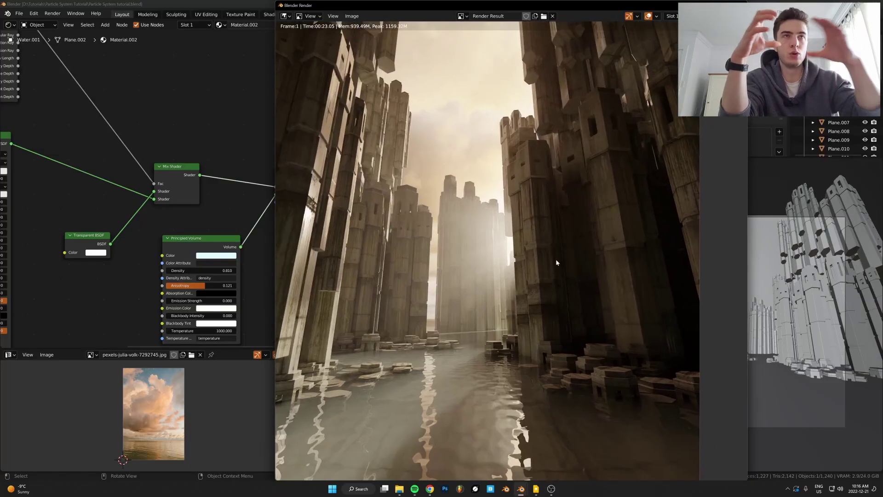
scroll(547, 233, "down", 3)
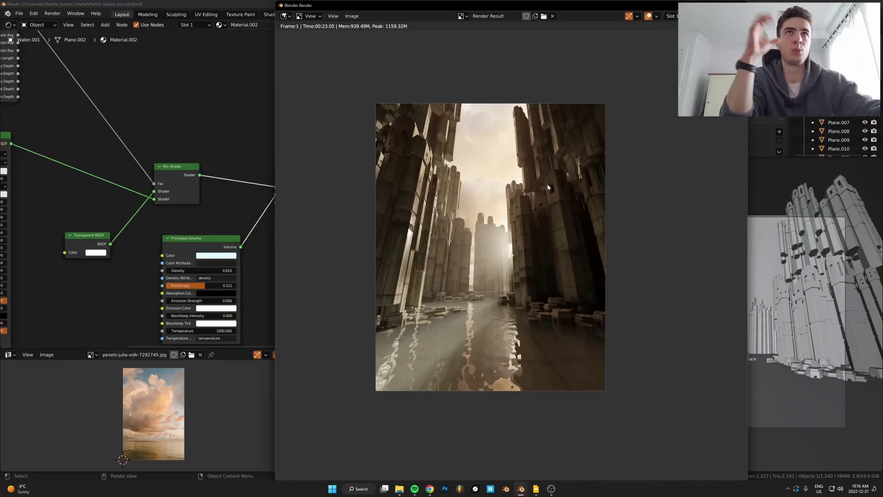
scroll(483, 161, "up", 3)
scroll(504, 171, "down", 2)
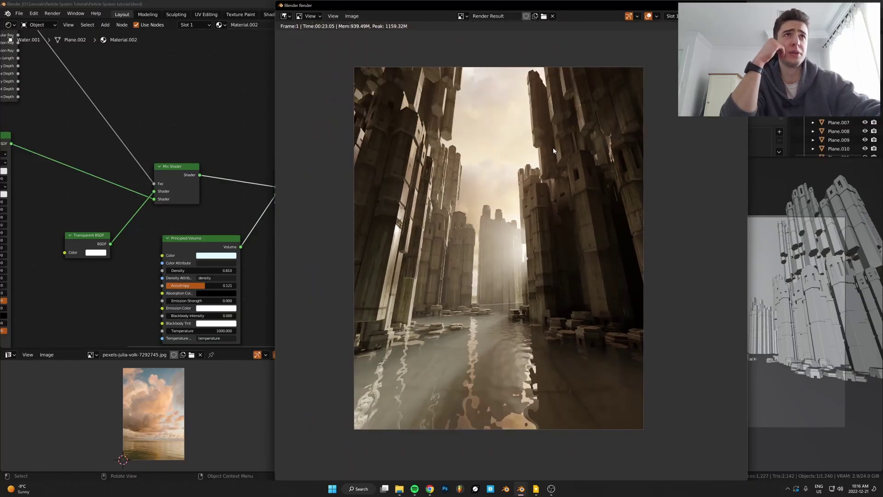
scroll(529, 184, "up", 4)
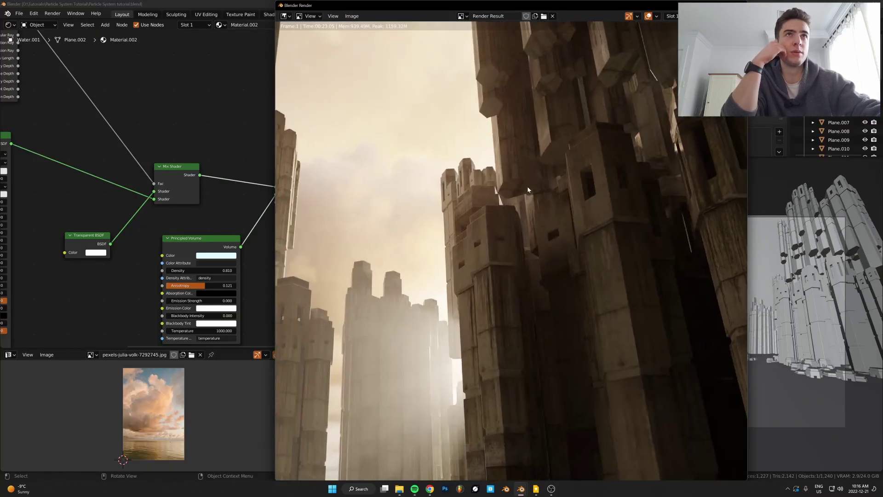
scroll(460, 258, "down", 3)
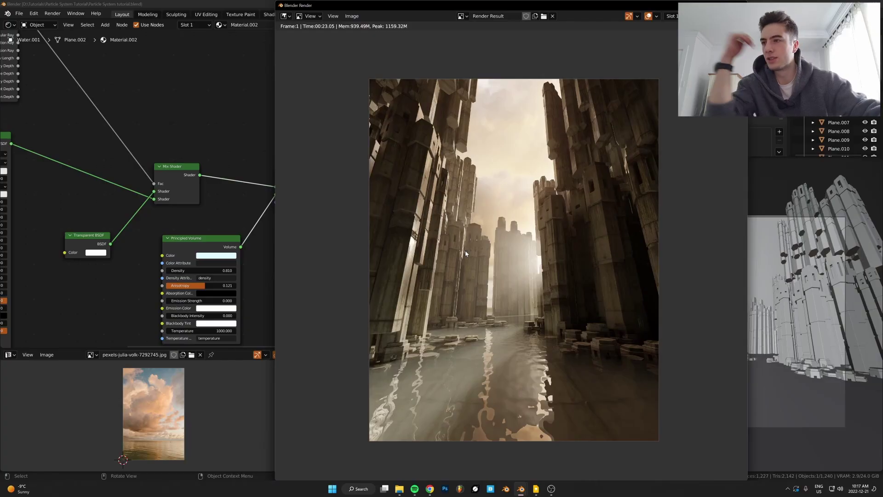